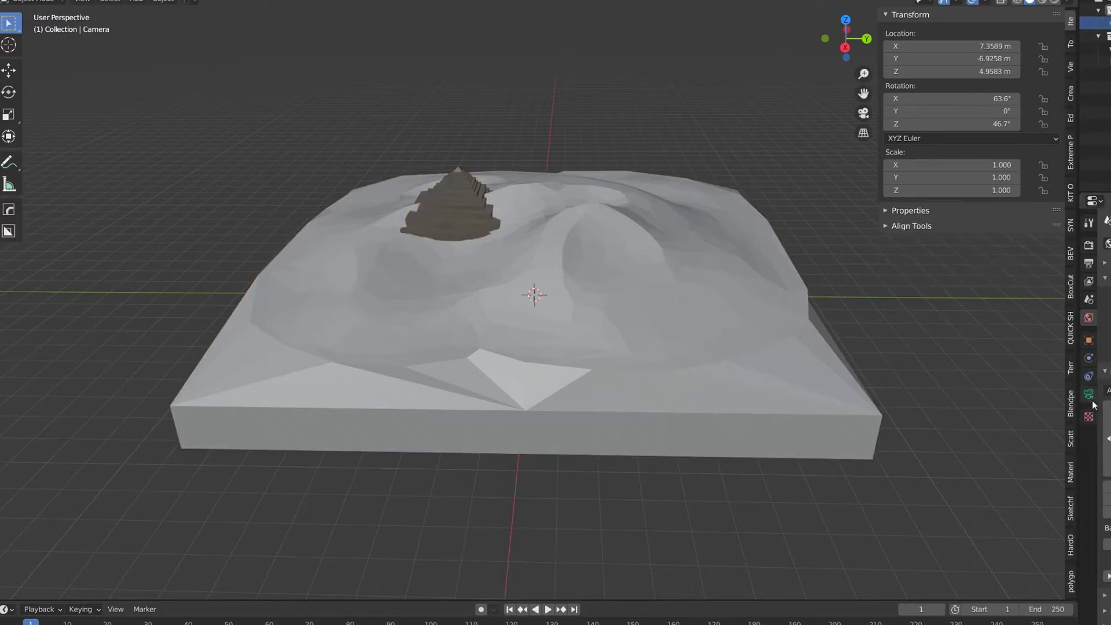
- Set the viewport's clip end distance to 2500 m
{"action": "left_click", "coordinate": [1093, 397]}
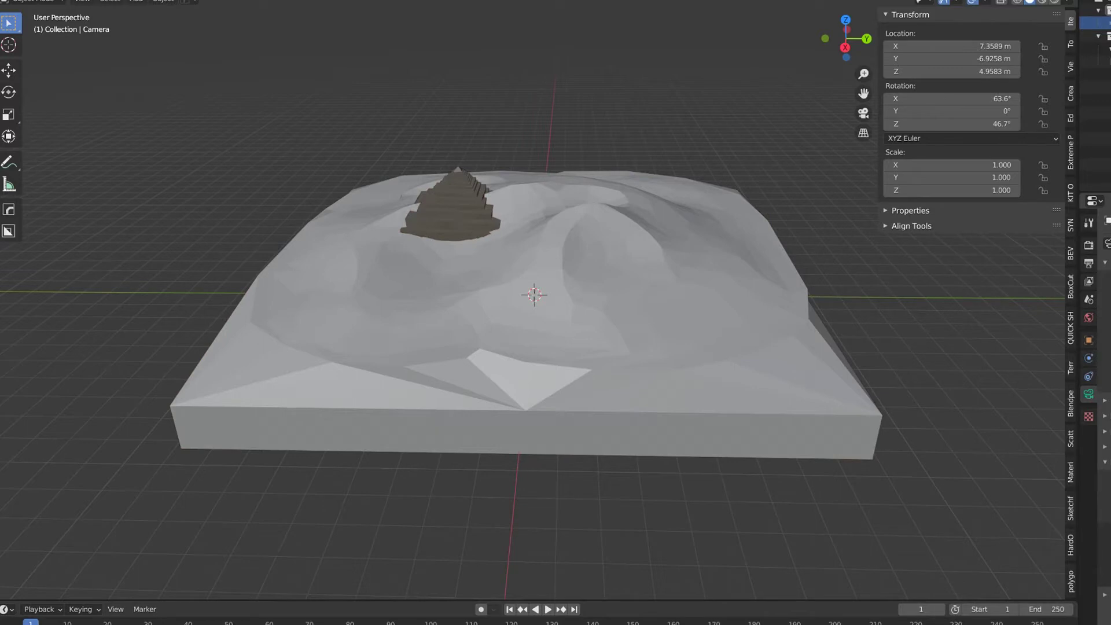
{"action": "left_click", "coordinate": [1071, 66]}
{"action": "left_click", "coordinate": [1024, 66]}
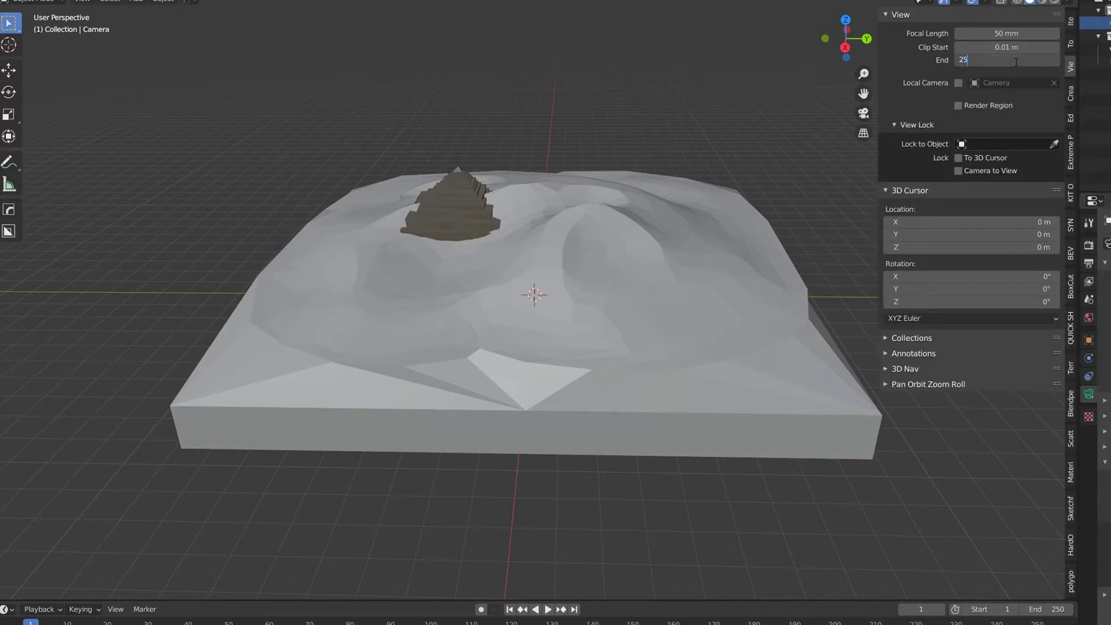
{"action": "key", "text": "Return"}
- Examine the sand terrain and its stepped pyramid in the rendered view from several angles
{"action": "left_click", "coordinate": [462, 215]}
{"action": "middle_click_drag", "start_coordinate": [509, 295], "coordinate": [703, 360]}
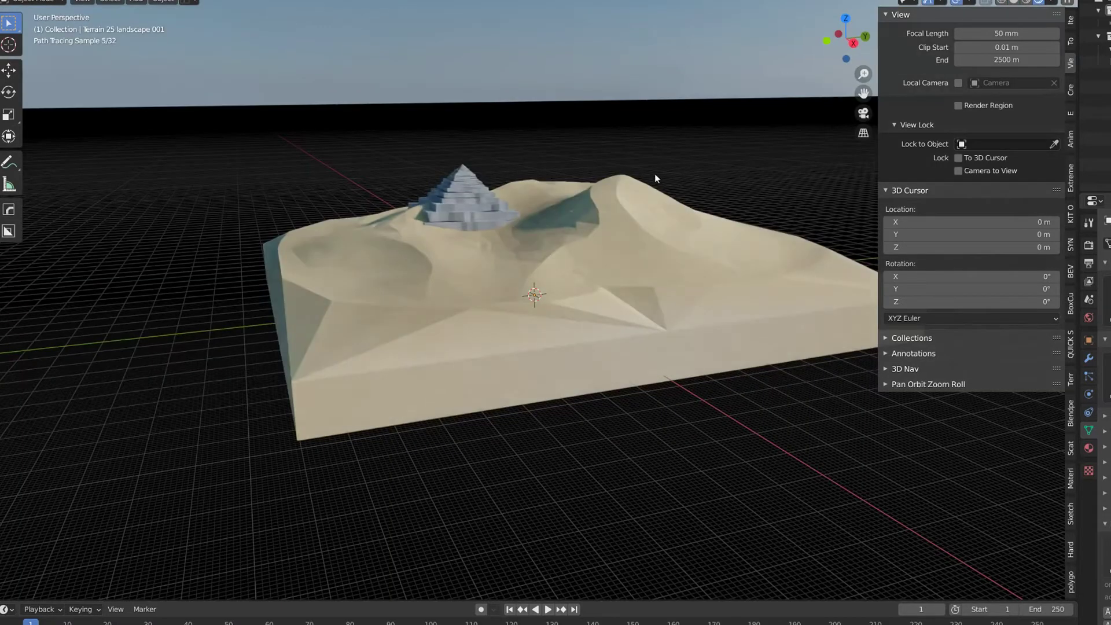
{"action": "middle_click_drag", "start_coordinate": [657, 178], "coordinate": [660, 300], "text": "shift"}
{"action": "scroll", "coordinate": [663, 310], "scroll_direction": "up", "scroll_amount": 2}
{"action": "middle_click_drag", "start_coordinate": [675, 363], "coordinate": [769, 300]}
{"action": "key", "text": "n"}
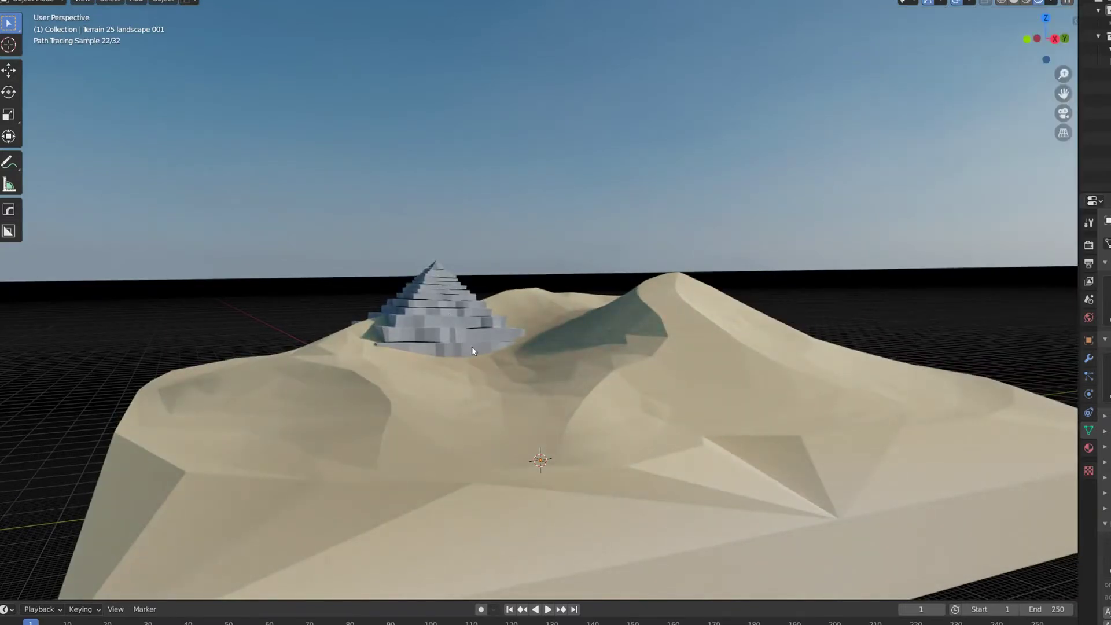
{"action": "middle_click_drag", "start_coordinate": [642, 258], "coordinate": [426, 354]}
{"action": "left_click", "coordinate": [426, 355]}
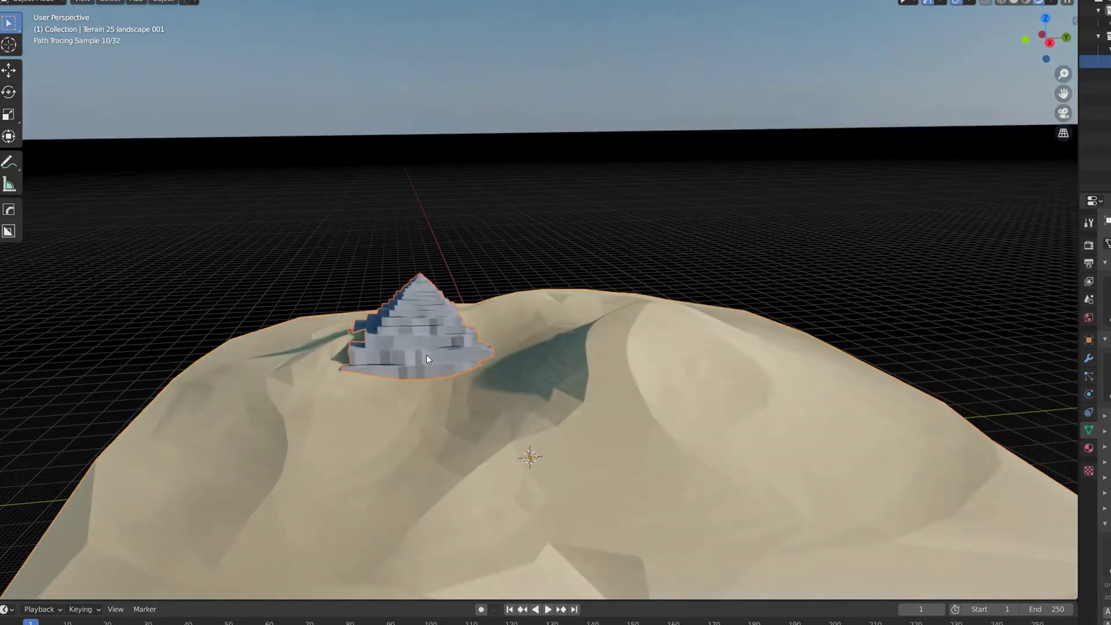
{"action": "mouse_move", "coordinate": [598, 401]}
{"action": "middle_mouse_down"}
{"action": "mouse_move", "coordinate": [745, 322]}
{"action": "mouse_move", "coordinate": [628, 404]}
{"action": "mouse_move", "coordinate": [647, 358]}
{"action": "mouse_move", "coordinate": [635, 353]}
{"action": "mouse_move", "coordinate": [684, 129]}
{"action": "mouse_move", "coordinate": [718, 290]}
{"action": "mouse_move", "coordinate": [719, 393]}
{"action": "middle_mouse_up"}
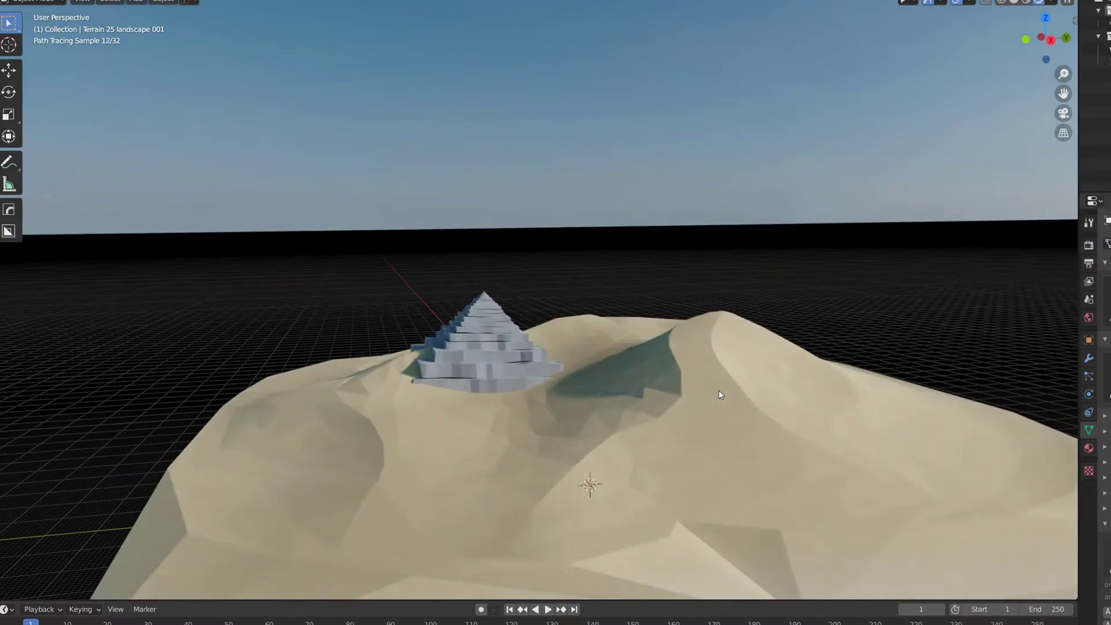
- Align the camera to a low front view of the dunes and pyramid
{"action": "key", "text": "KP_0"}
{"action": "scroll", "coordinate": [784, 456], "scroll_direction": "down", "scroll_amount": 3}
{"action": "middle_click_drag", "start_coordinate": [785, 460], "coordinate": [732, 456]}
{"action": "key", "text": "KP_0"}
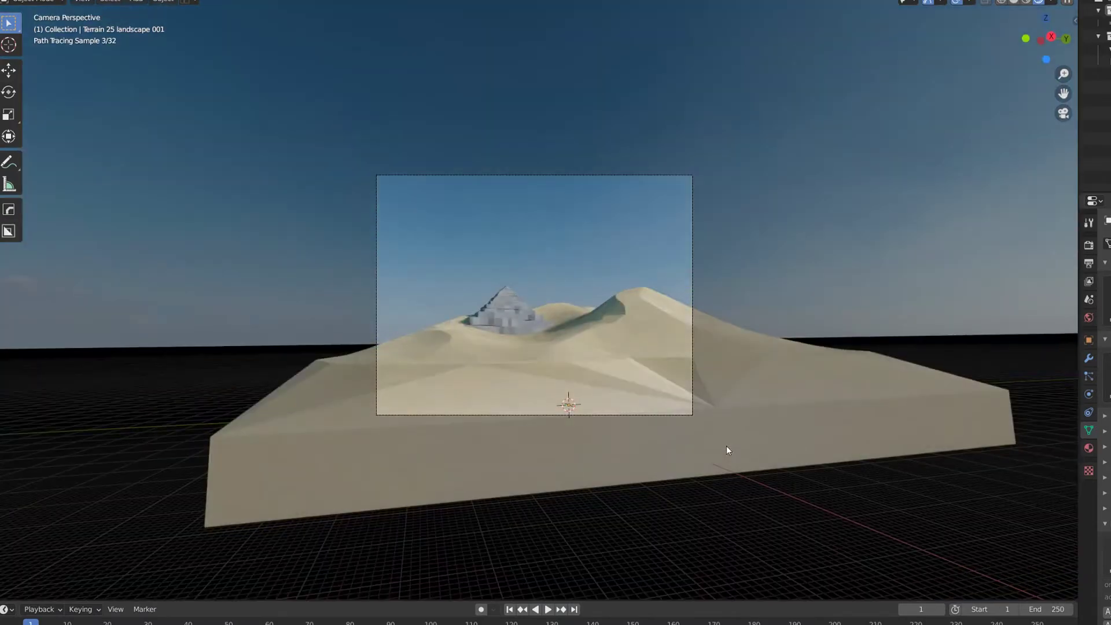
- Select the camera and widen its field of view to take in more of the terrain
{"action": "left_click", "coordinate": [1099, 23]}
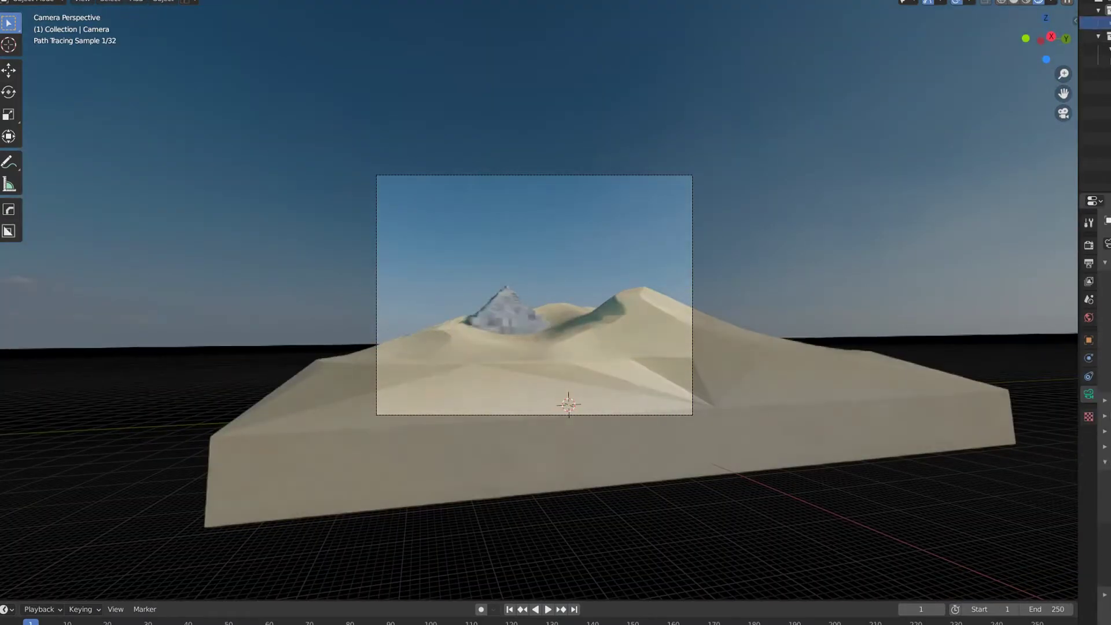
{"action": "scroll", "coordinate": [555, 313], "scroll_direction": "down", "scroll_amount": 3}
{"action": "scroll", "coordinate": [556, 312], "scroll_direction": "up", "scroll_amount": 3}
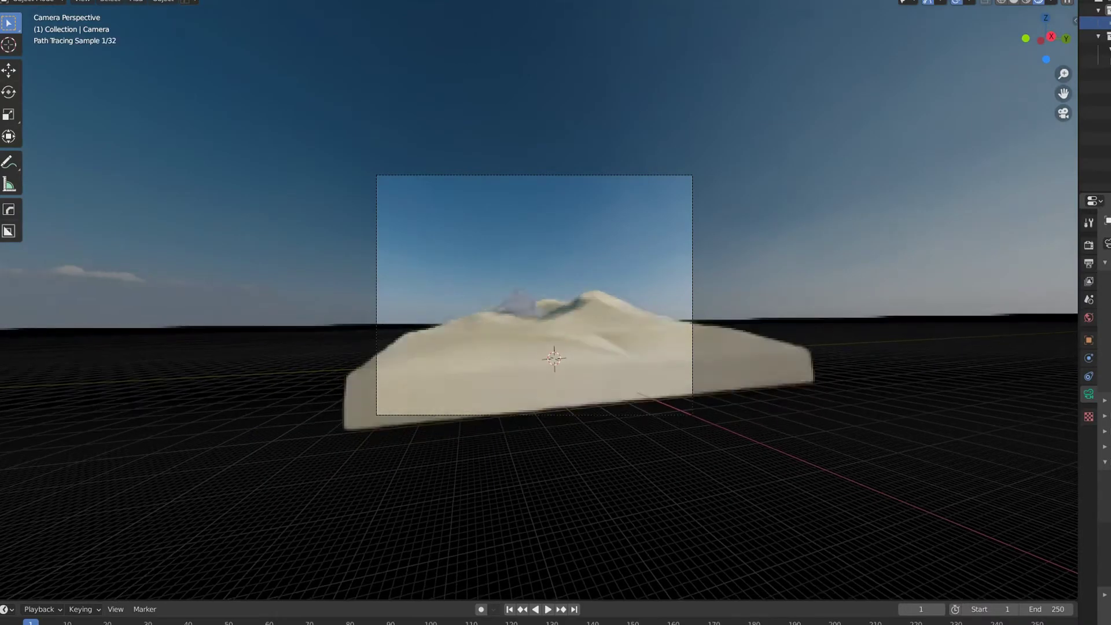
{"action": "scroll", "coordinate": [605, 321], "scroll_direction": "up", "scroll_amount": 4}
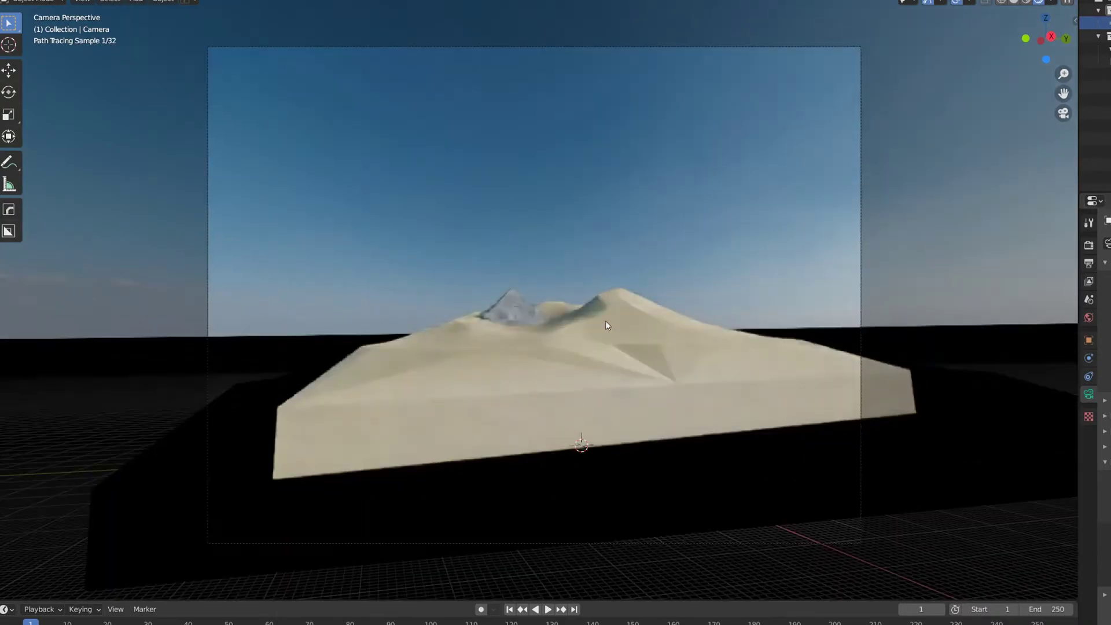
- Convert the terrain INSERT with the pyramid to a mesh using KIT OPS
{"action": "middle_click_drag", "start_coordinate": [585, 334], "coordinate": [687, 488]}
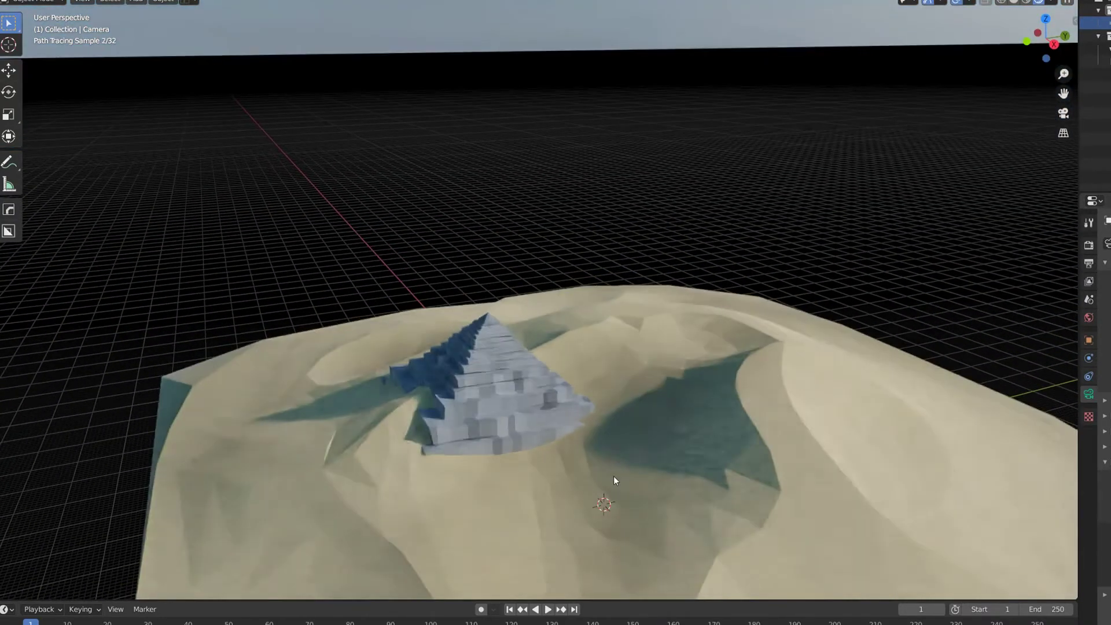
{"action": "left_click", "coordinate": [687, 485]}
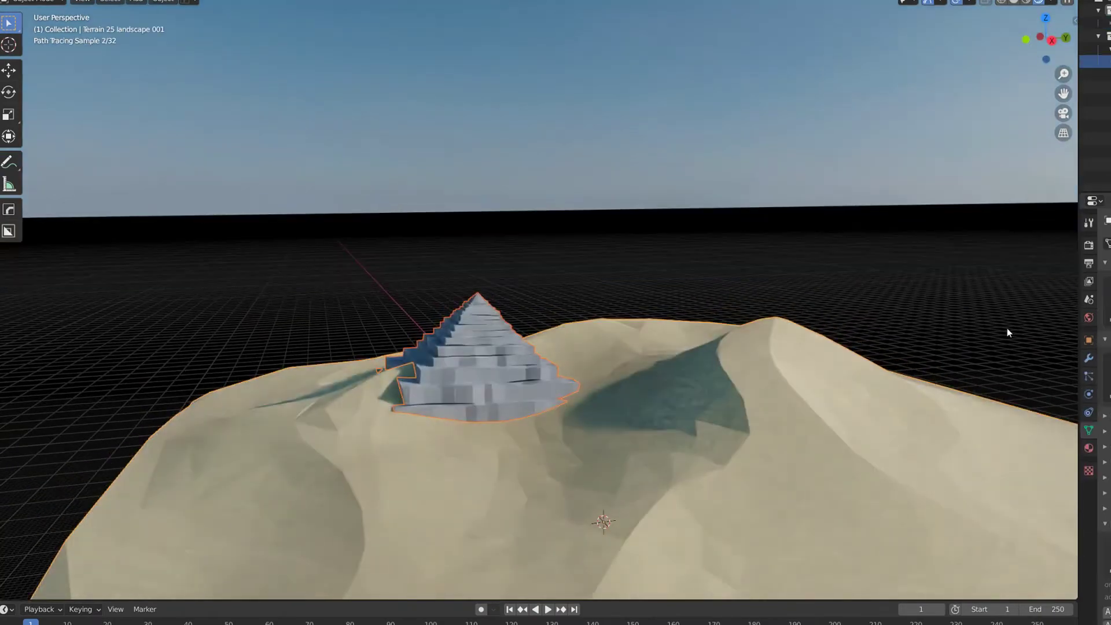
{"action": "key", "text": "n"}
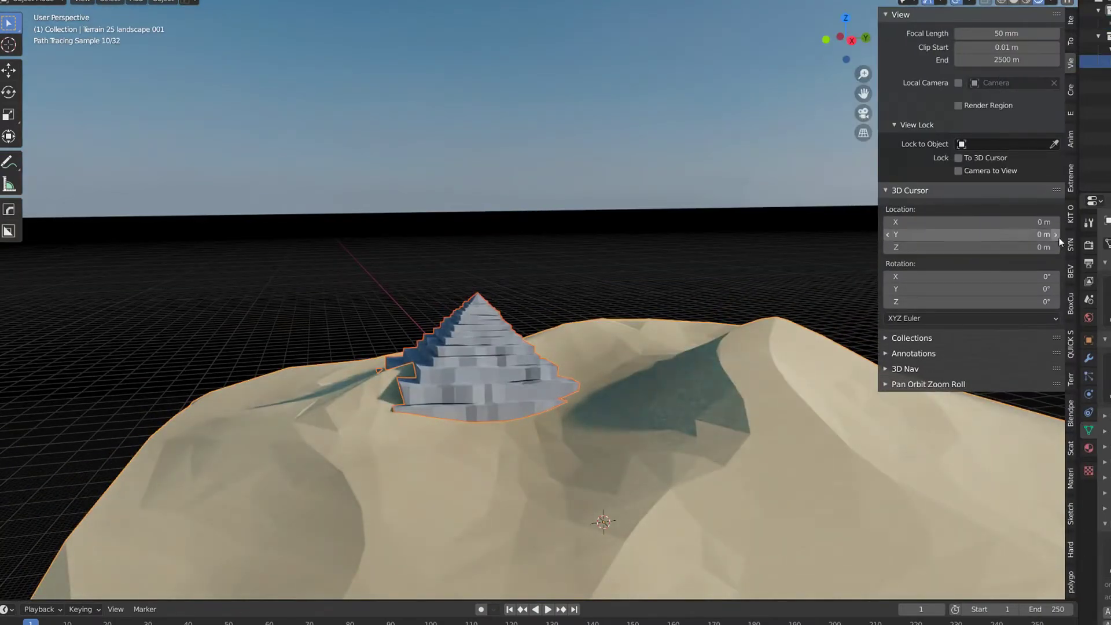
{"action": "left_click", "coordinate": [1071, 217]}
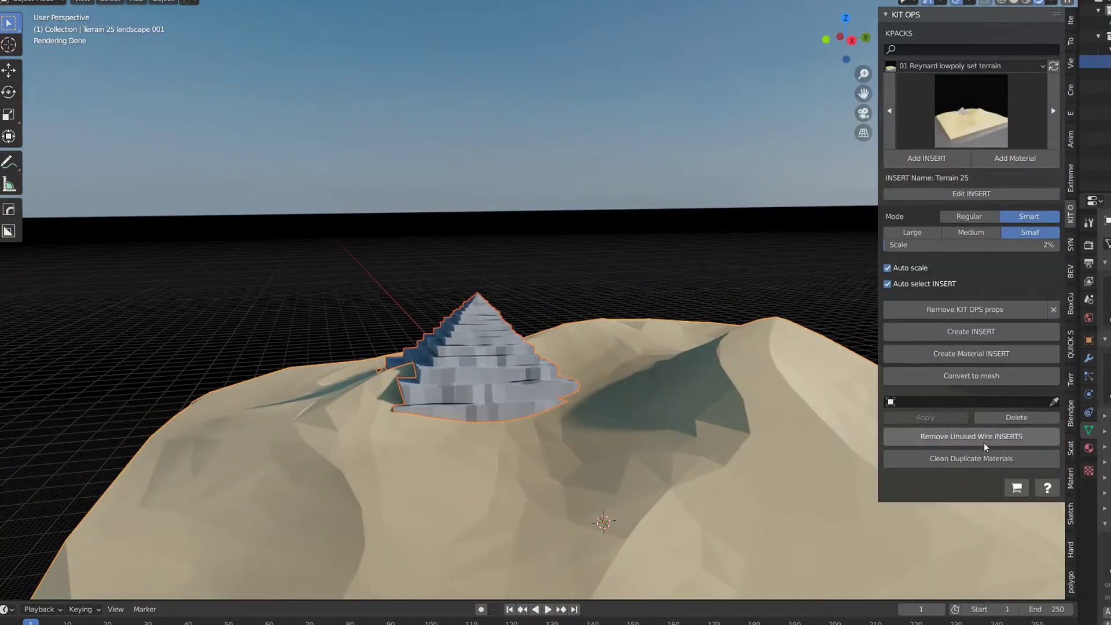
{"action": "left_click", "coordinate": [966, 377]}
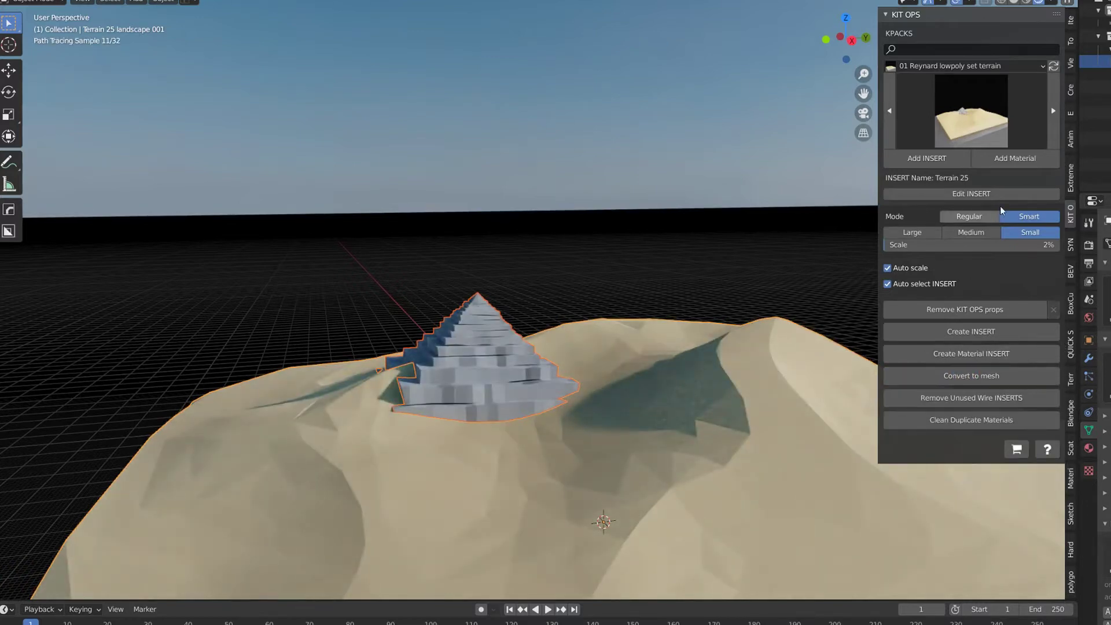
- Choose Tree 39 from the 02 Reynard lowpoly set trees KPACK
{"action": "left_click", "coordinate": [1002, 65]}
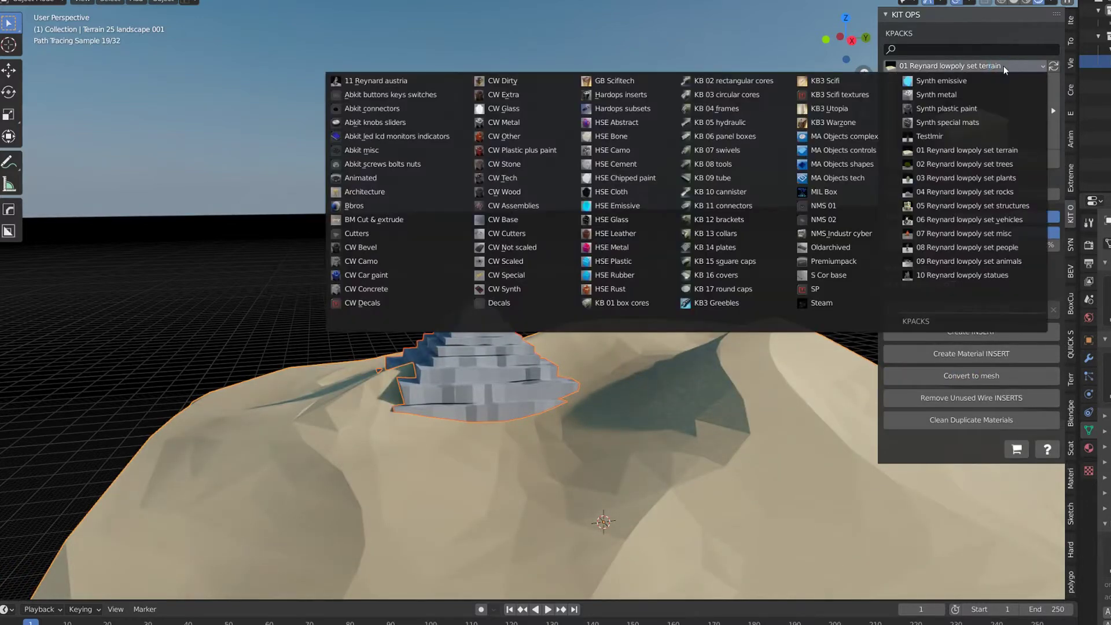
{"action": "left_click", "coordinate": [1005, 164]}
{"action": "left_click", "coordinate": [981, 112]}
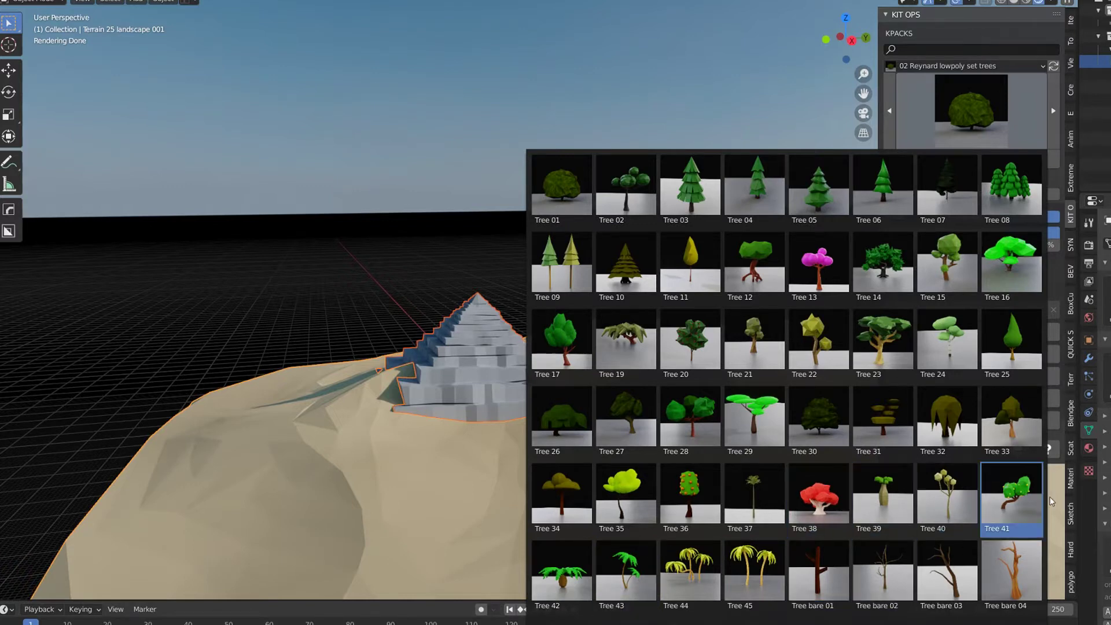
{"action": "left_click", "coordinate": [876, 505]}
- Add a Tree 39 INSERT at a small scale on the sand near the pyramid's front corner
{"action": "mouse_move", "coordinate": [561, 514]}
{"action": "middle_mouse_down"}
{"action": "mouse_move", "coordinate": [551, 484]}
{"action": "mouse_move", "coordinate": [561, 499]}
{"action": "mouse_move", "coordinate": [572, 492]}
{"action": "mouse_move", "coordinate": [585, 519]}
{"action": "middle_mouse_up"}
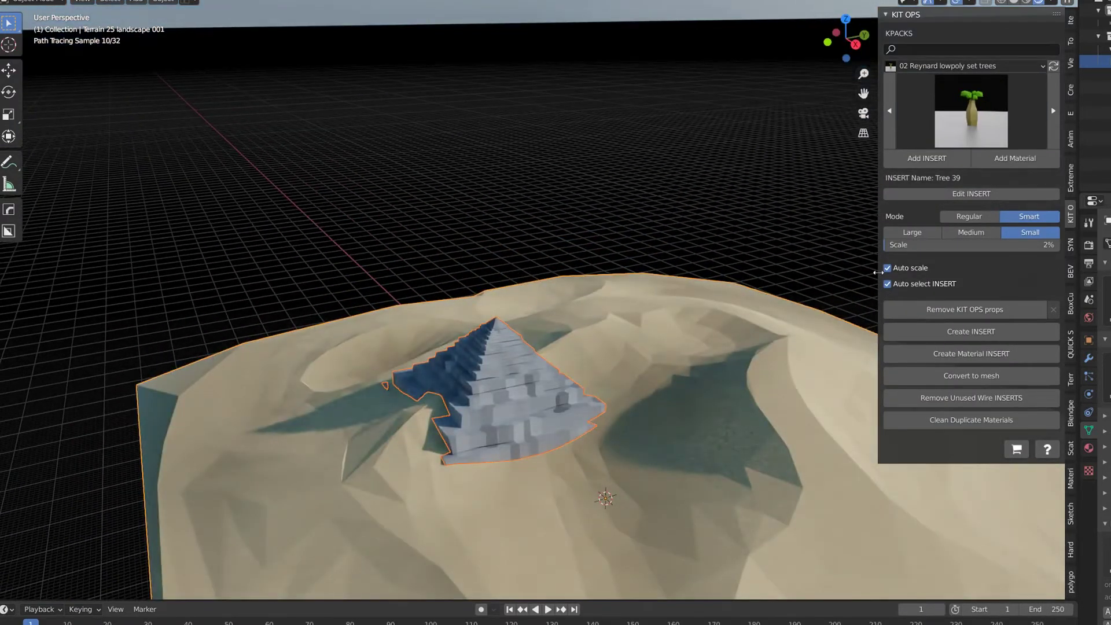
{"action": "left_click", "coordinate": [946, 159]}
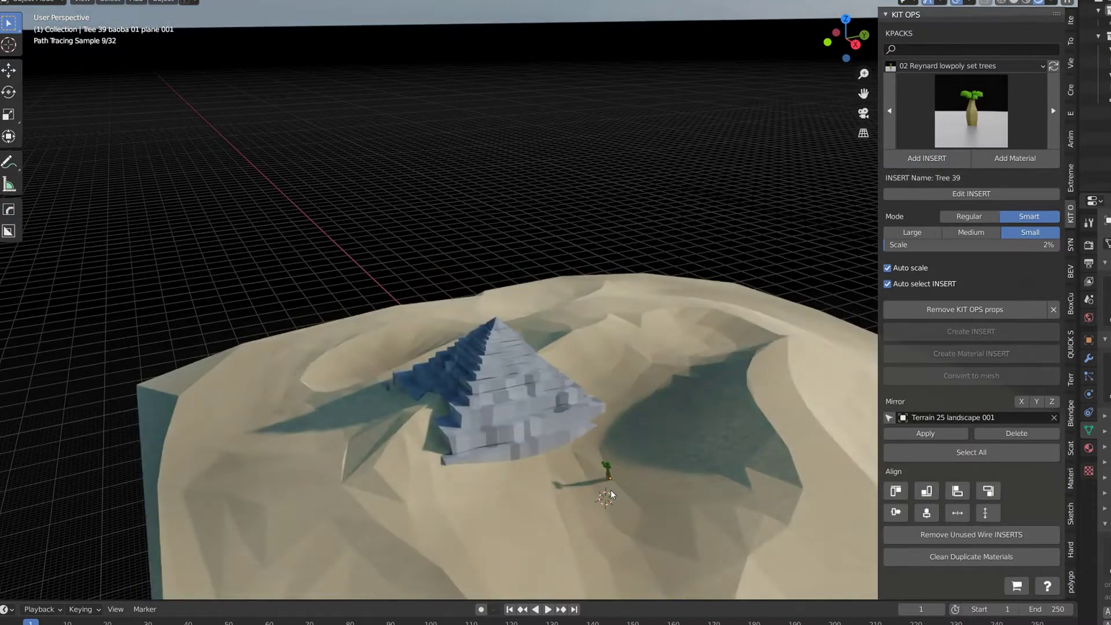
{"action": "scroll", "coordinate": [610, 490], "scroll_direction": "up", "scroll_amount": 1, "text": "alt"}
{"action": "scroll", "coordinate": [611, 490], "scroll_direction": "down", "scroll_amount": 1, "text": "alt"}
{"action": "scroll", "coordinate": [612, 486], "scroll_direction": "up", "scroll_amount": 1, "text": "alt"}
{"action": "scroll", "coordinate": [615, 482], "scroll_direction": "down", "scroll_amount": 1, "text": "alt"}
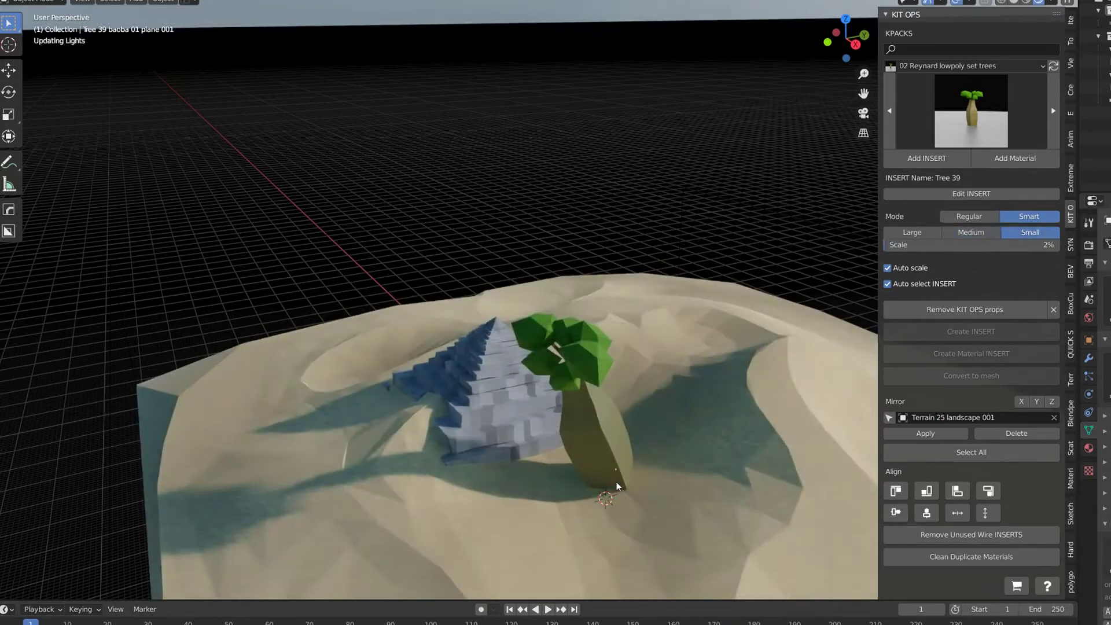
{"action": "left_click", "coordinate": [622, 472]}
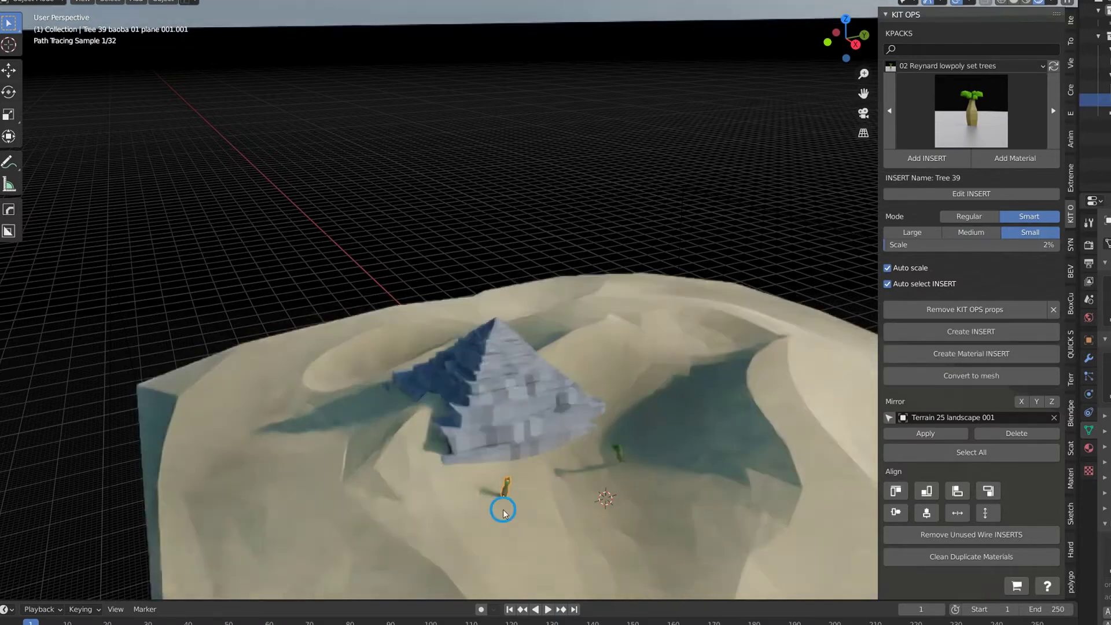
- Place more small Tree 39 copies on the sand in front of the pyramid and next to the first tree
{"action": "left_click", "coordinate": [492, 518]}
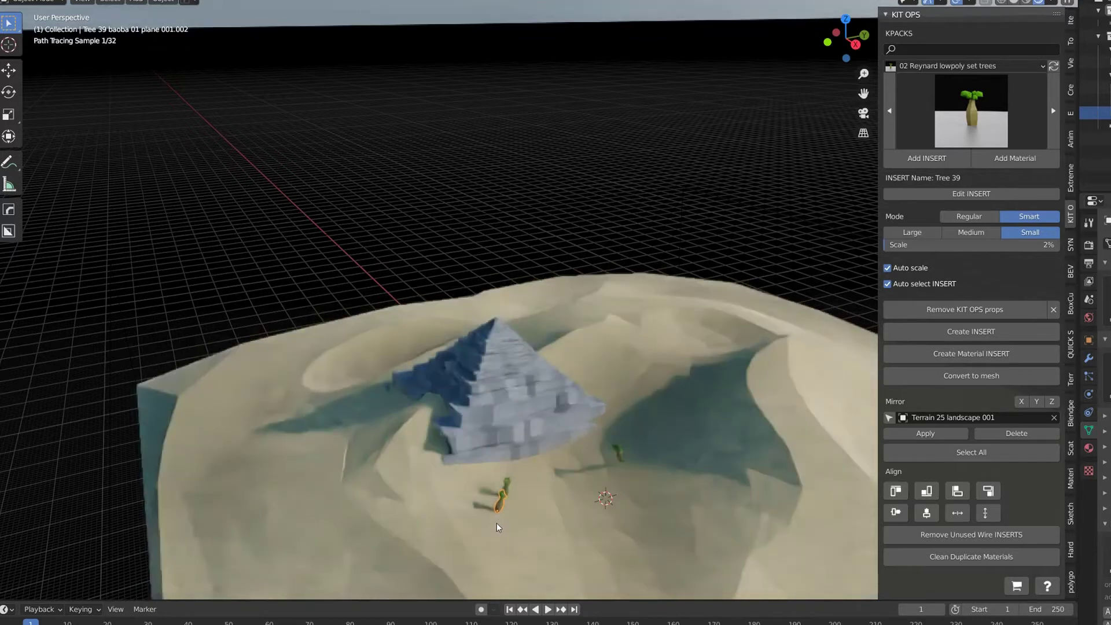
{"action": "left_click", "coordinate": [509, 523]}
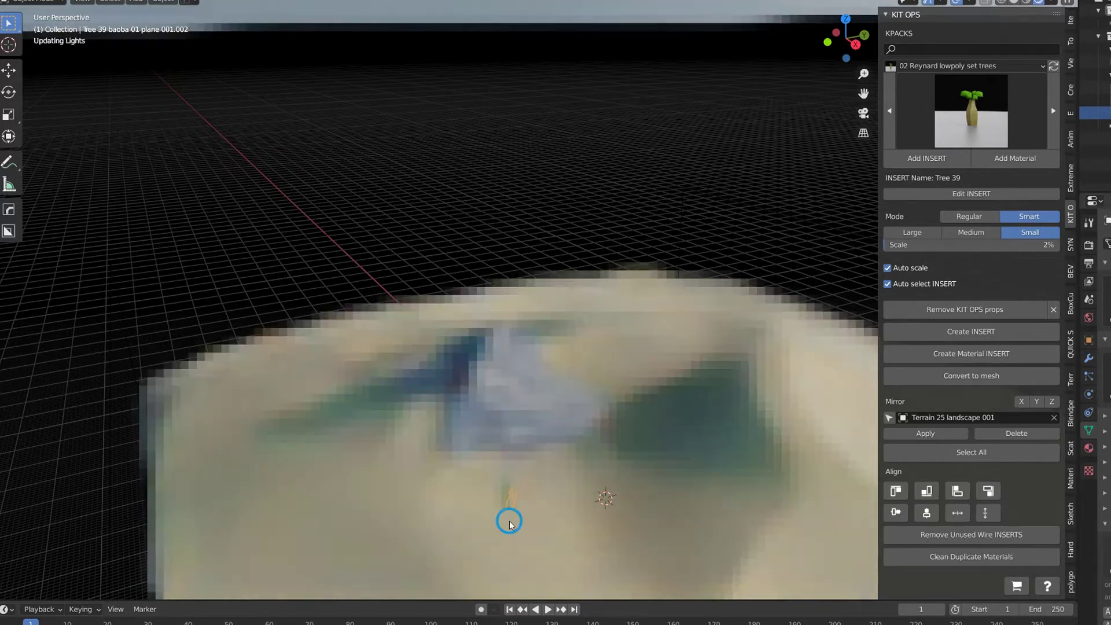
{"action": "left_click", "coordinate": [642, 467]}
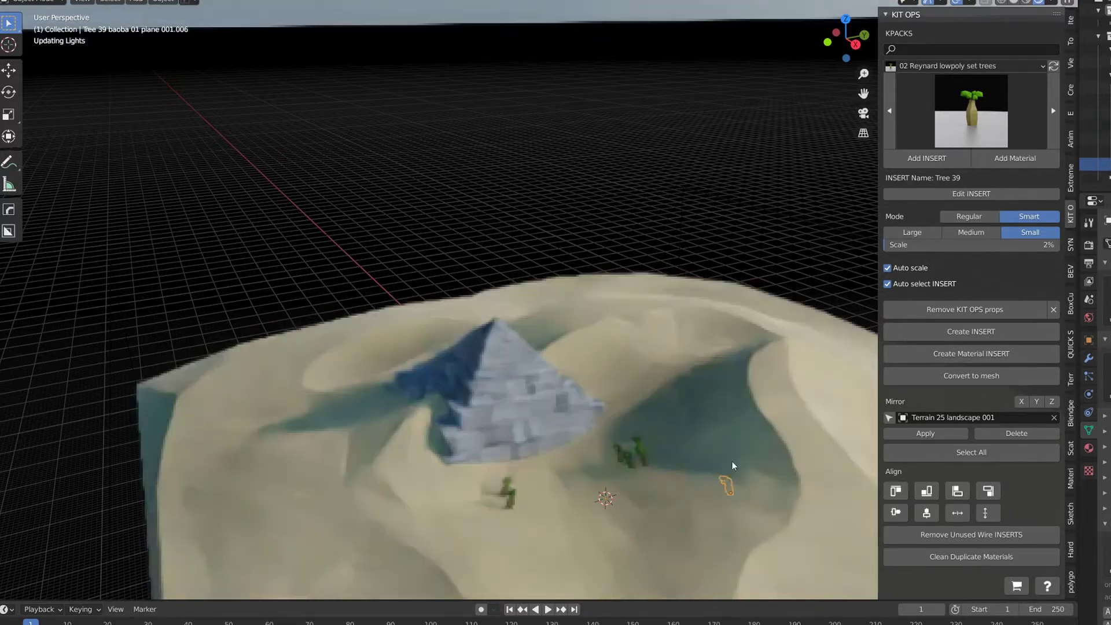
- In Material Preview, clear the rotation of the cluster's middle tree and move it slightly
{"action": "left_click", "coordinate": [1028, 3]}
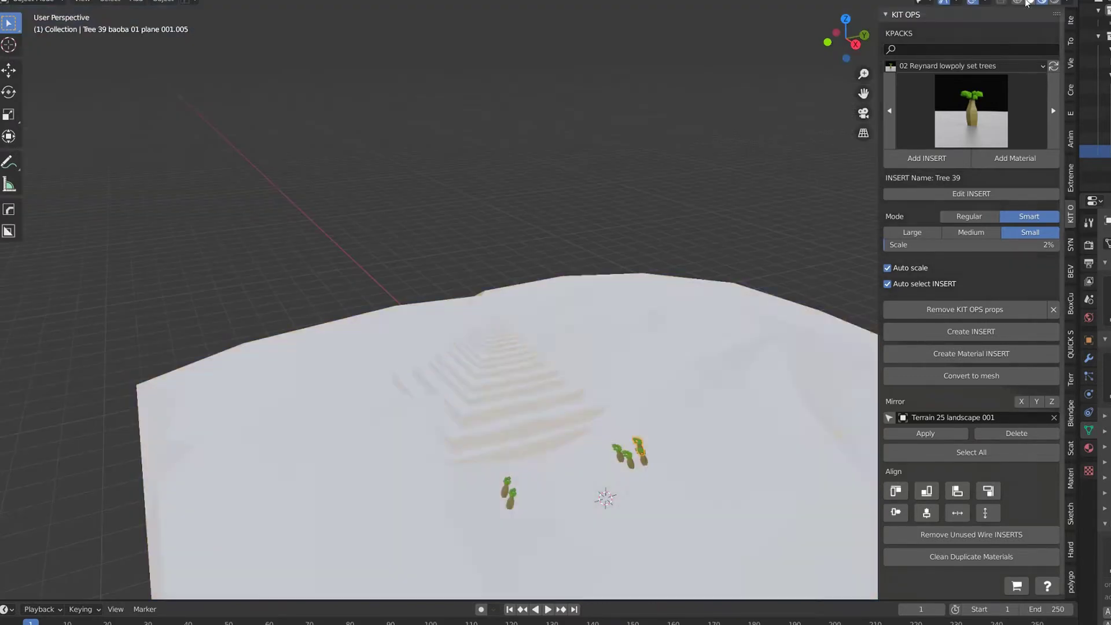
{"action": "middle_click_drag", "start_coordinate": [670, 485], "coordinate": [674, 340]}
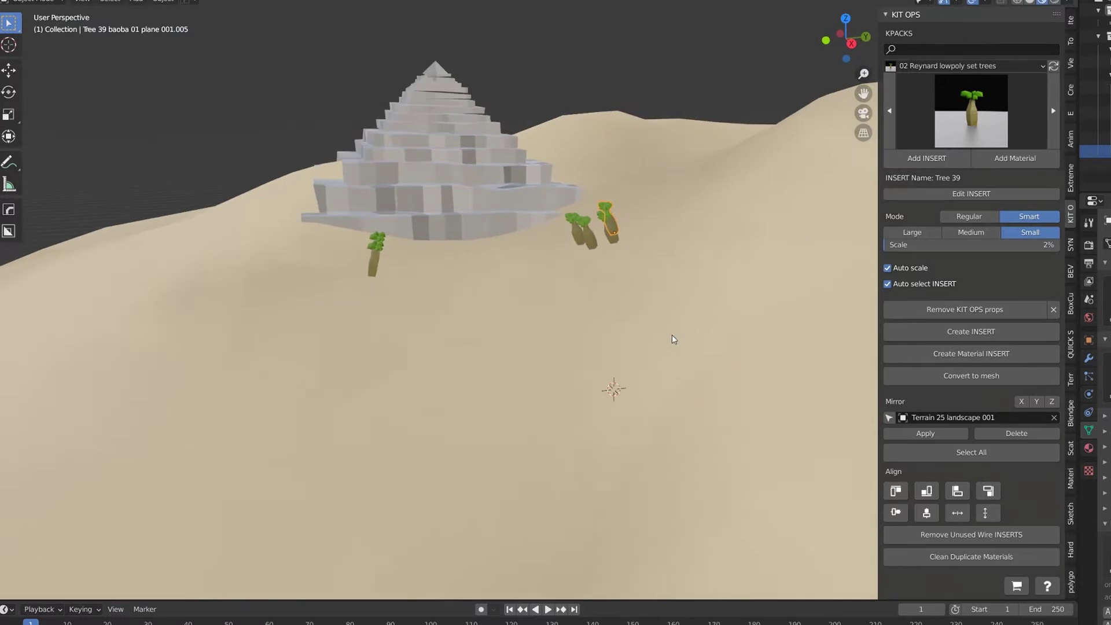
{"action": "left_click", "coordinate": [591, 232]}
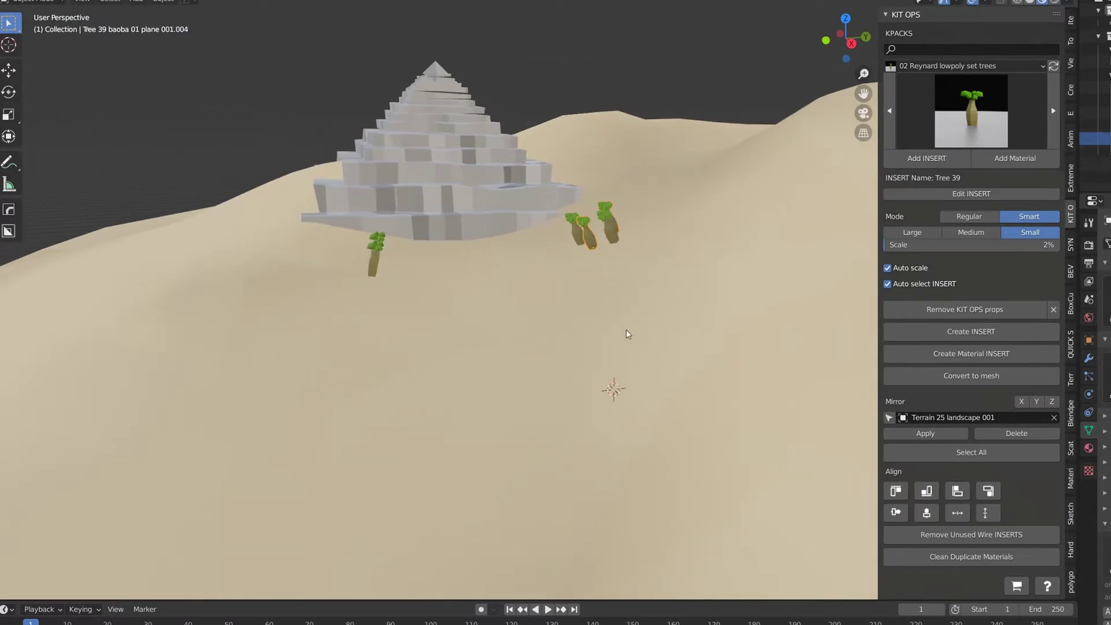
{"action": "key", "text": "alt+r"}
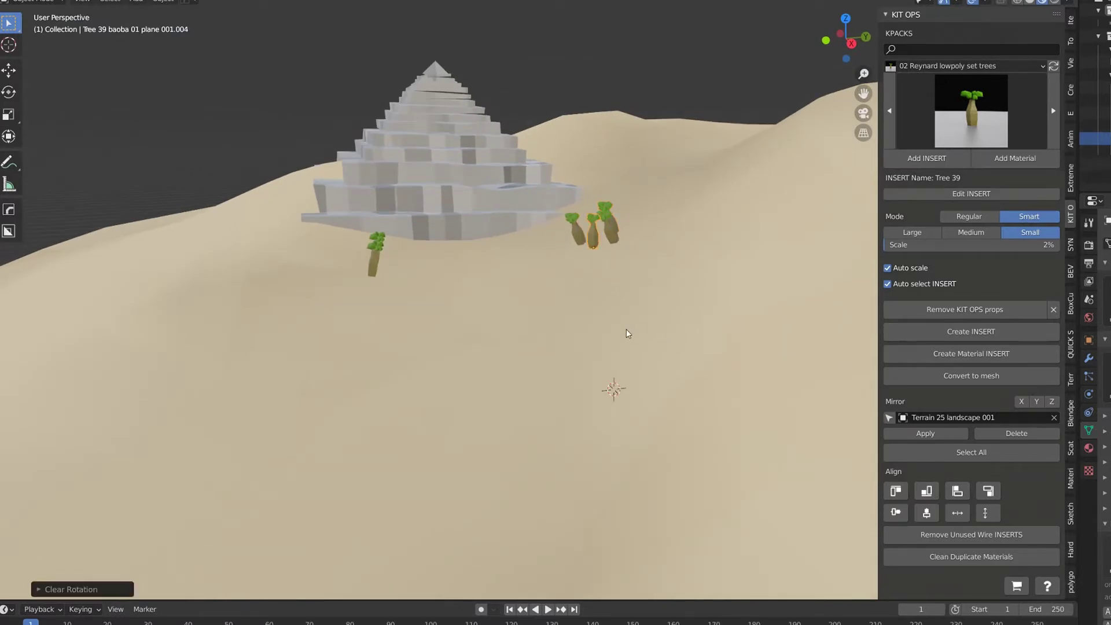
{"action": "key", "text": "g"}
{"action": "left_click", "coordinate": [630, 334]}
- Clear the rotation of the cluster's rightmost tree, shift it along Z onto the sand and turn it about Z
{"action": "left_click", "coordinate": [617, 246]}
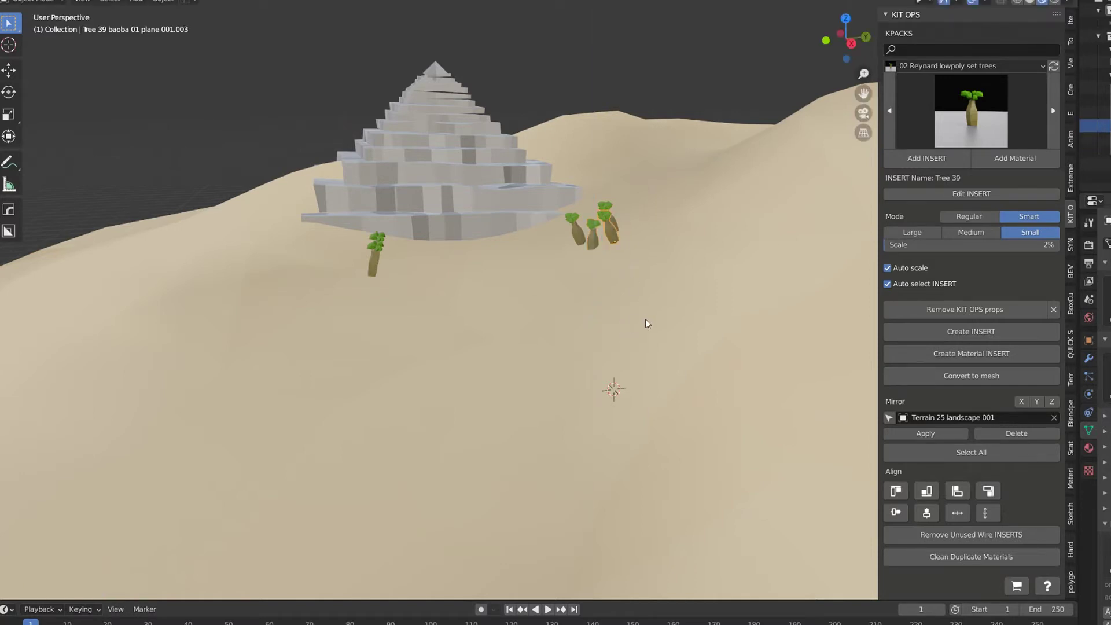
{"action": "key", "text": "alt+r"}
{"action": "key", "text": "g"}
{"action": "key", "text": "z"}
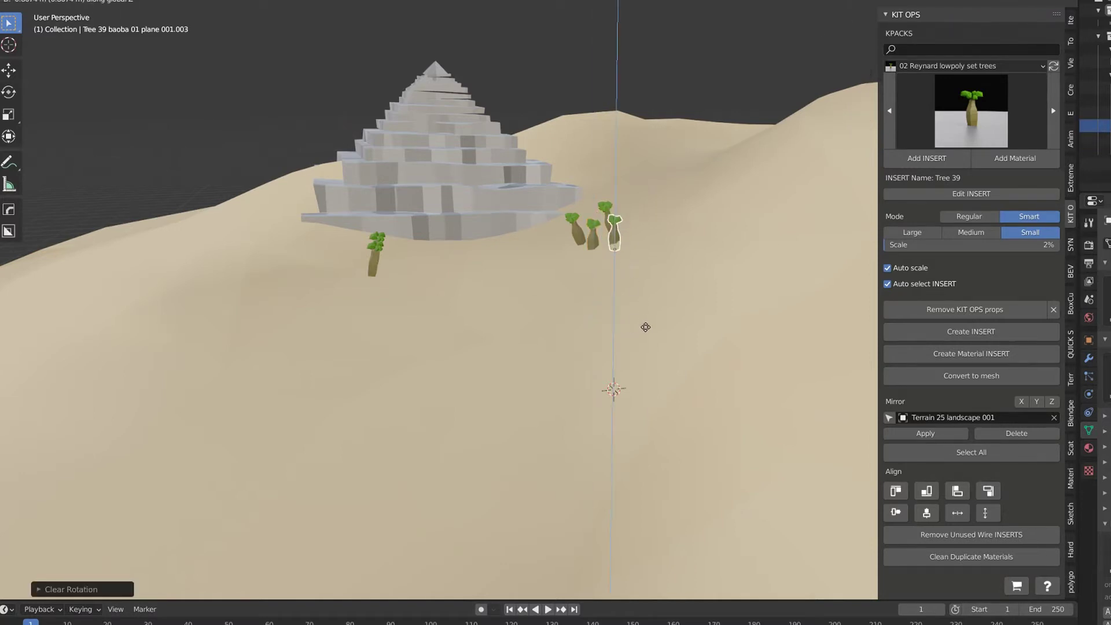
{"action": "left_click", "coordinate": [646, 328]}
{"action": "key", "text": "r"}
{"action": "key", "text": "z"}
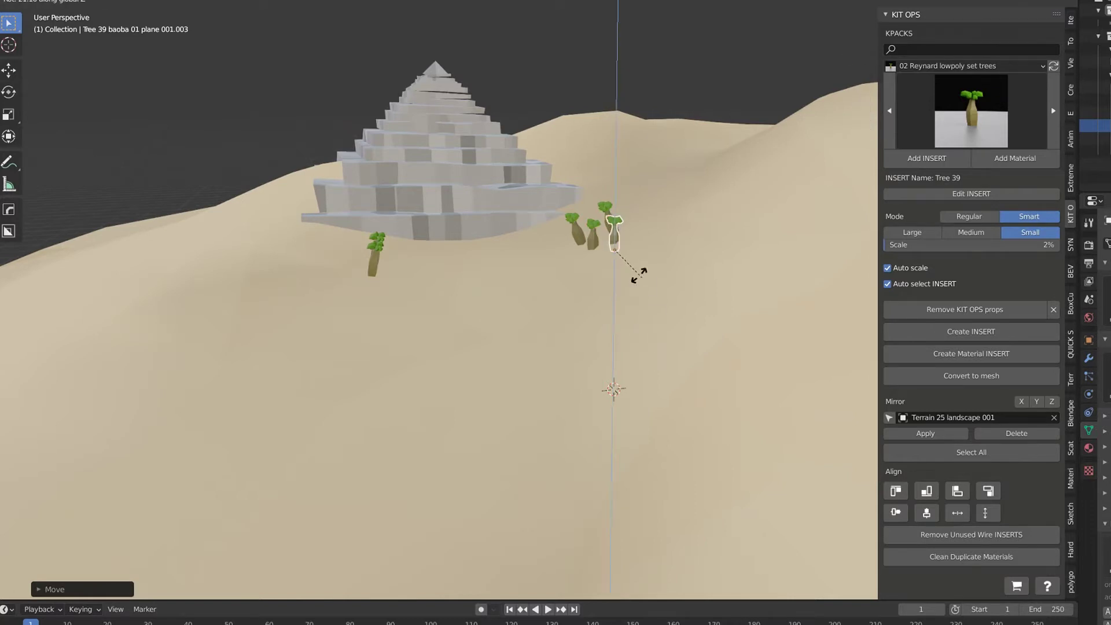
{"action": "left_click", "coordinate": [631, 261]}
- Clear the rotation of the tallest-standing tree in the cluster, reposition it and lower it about 1.2 m along Z
{"action": "left_click", "coordinate": [606, 212]}
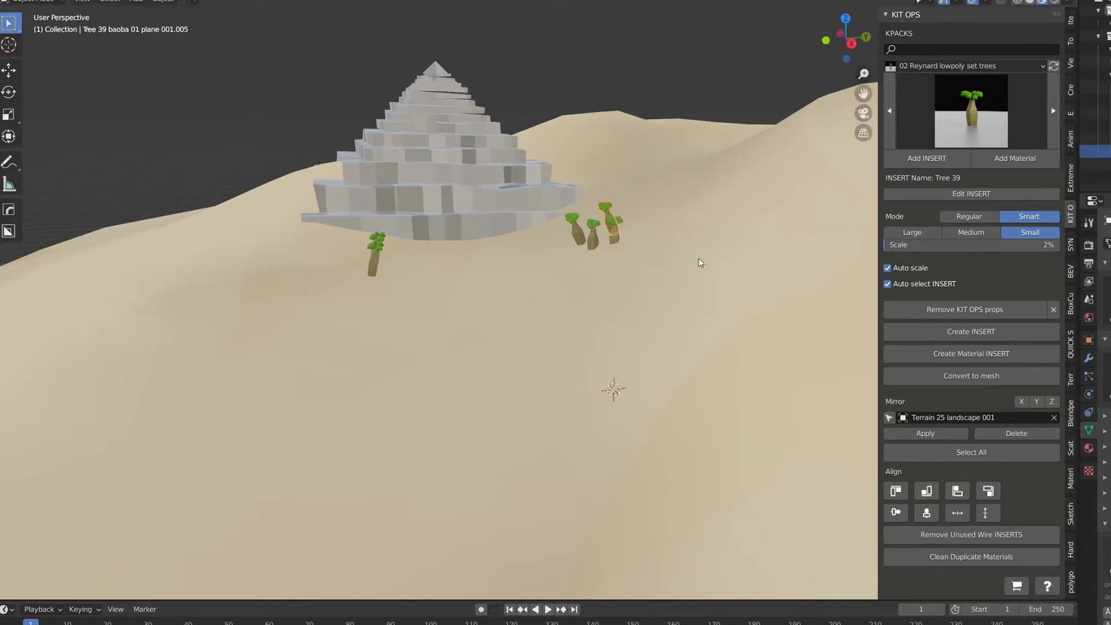
{"action": "key", "text": "alt+r"}
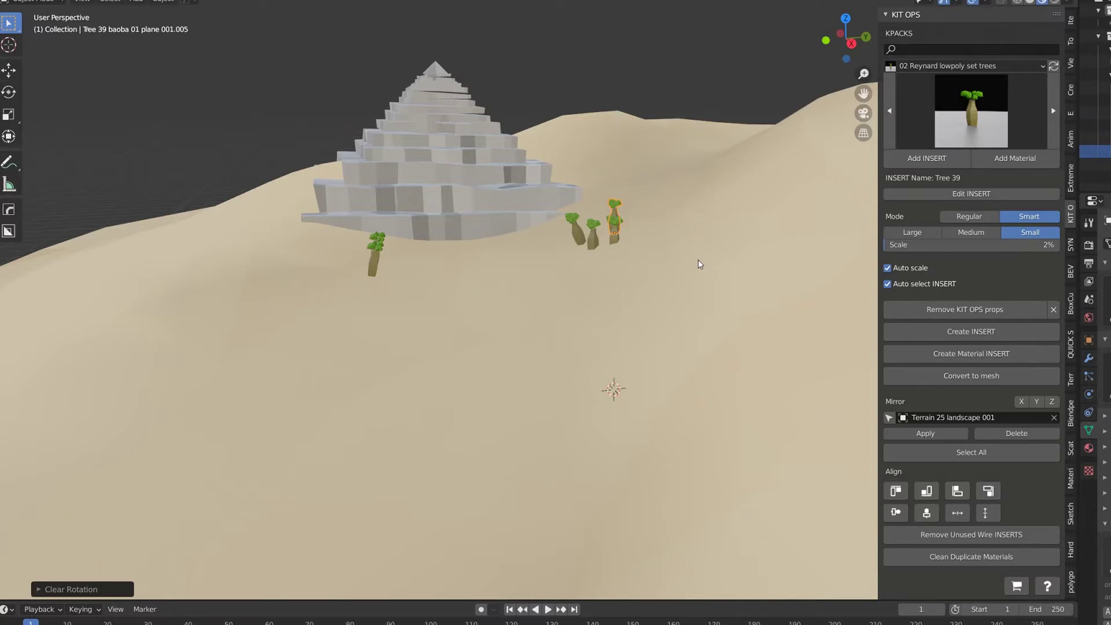
{"action": "key", "text": "g"}
{"action": "left_click", "coordinate": [689, 255]}
{"action": "key", "text": "g"}
{"action": "key", "text": "z"}
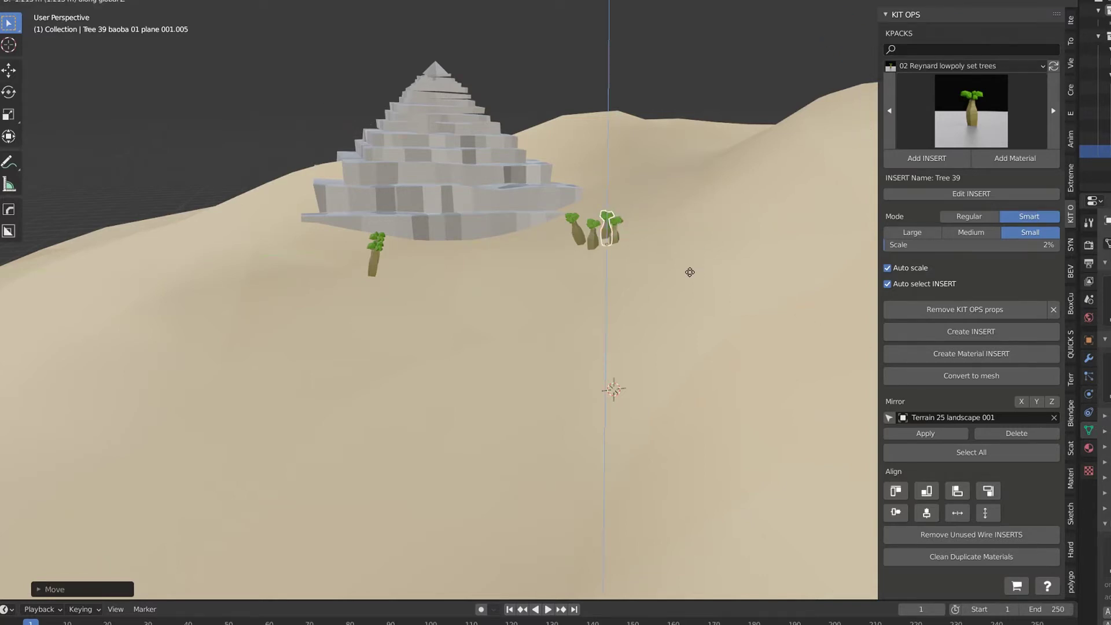
{"action": "left_click", "coordinate": [690, 272]}
- Rotate the lone tree standing in front of the pyramid, away from the cluster, and finish with the terrain selected
{"action": "left_click", "coordinate": [578, 235]}
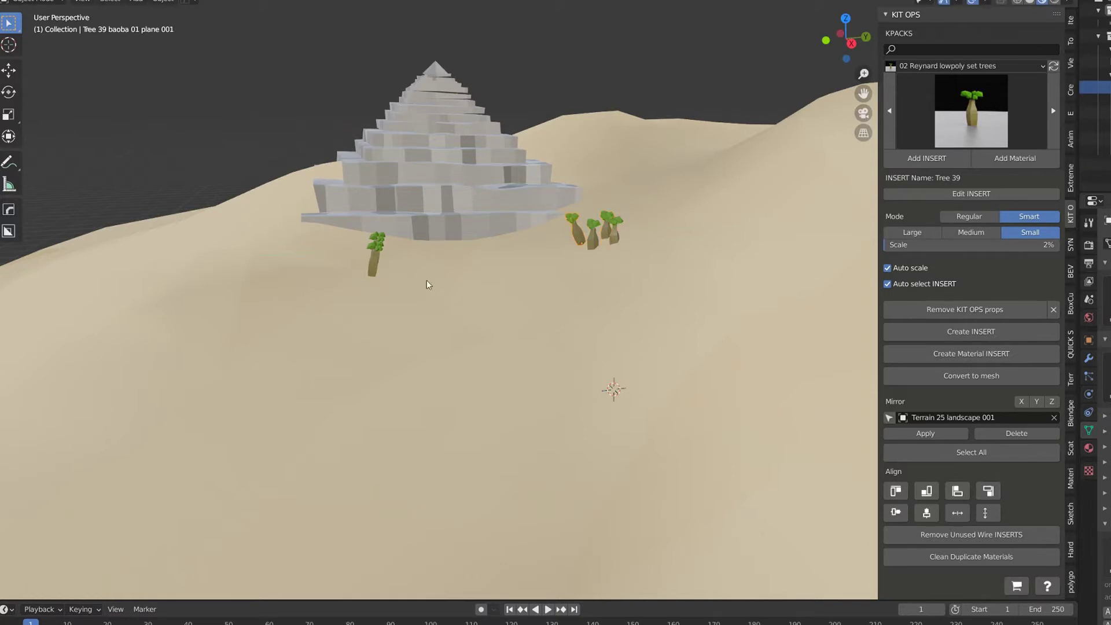
{"action": "left_click", "coordinate": [374, 263]}
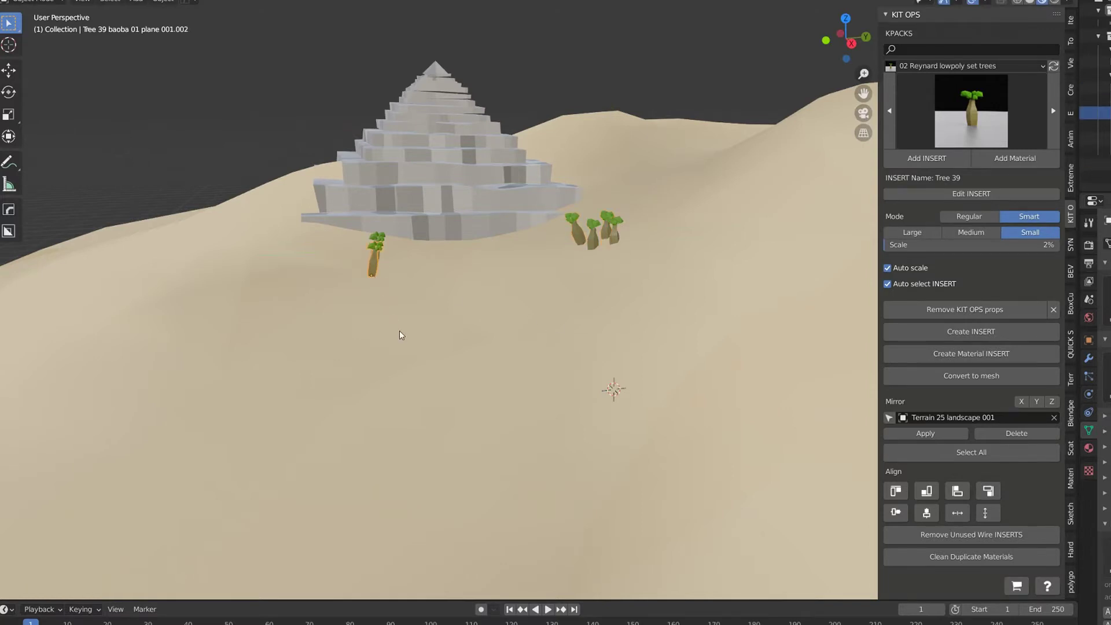
{"action": "left_click", "coordinate": [400, 332]}
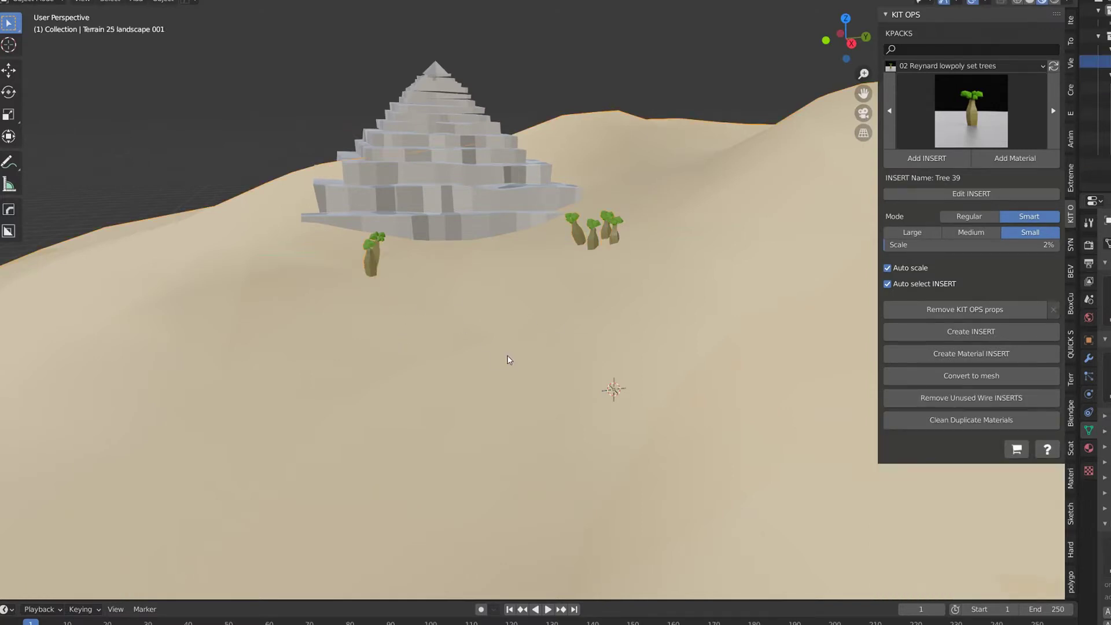
- Add Tree 40 inserts at Medium size with 18% scale, placing several copies on the sand in front of the pyramid
{"action": "left_click", "coordinate": [971, 112]}
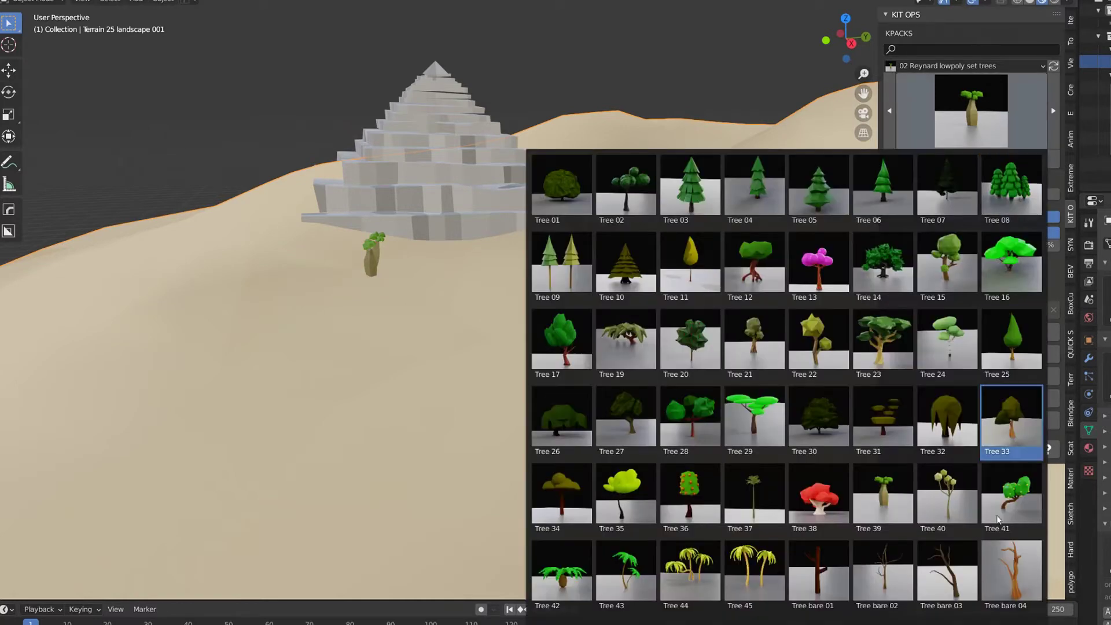
{"action": "left_click", "coordinate": [955, 498]}
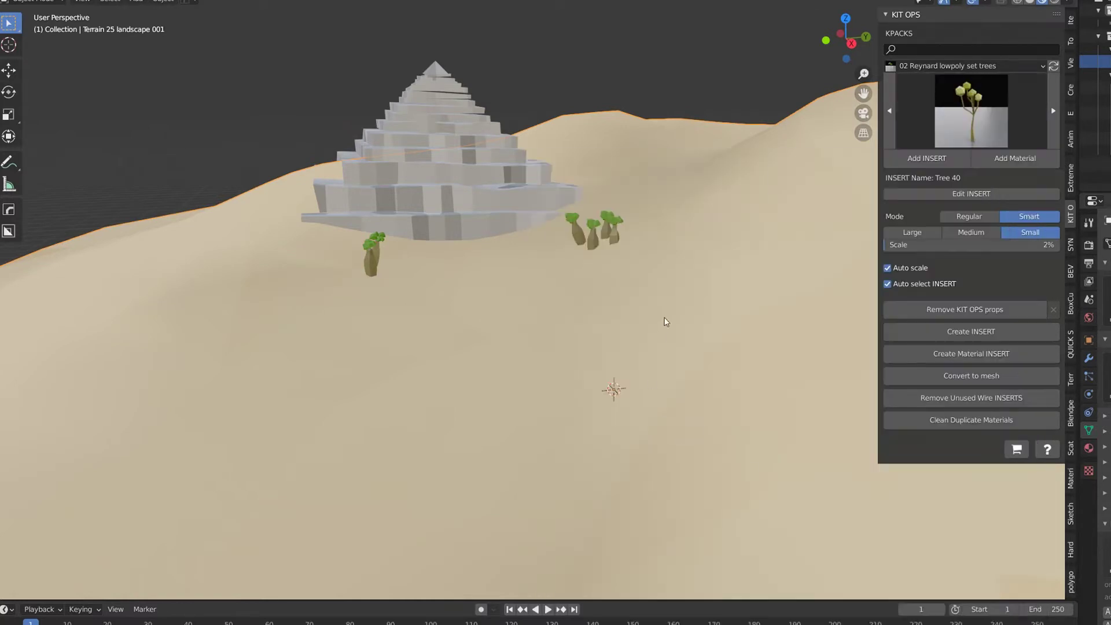
{"action": "left_click", "coordinate": [925, 161]}
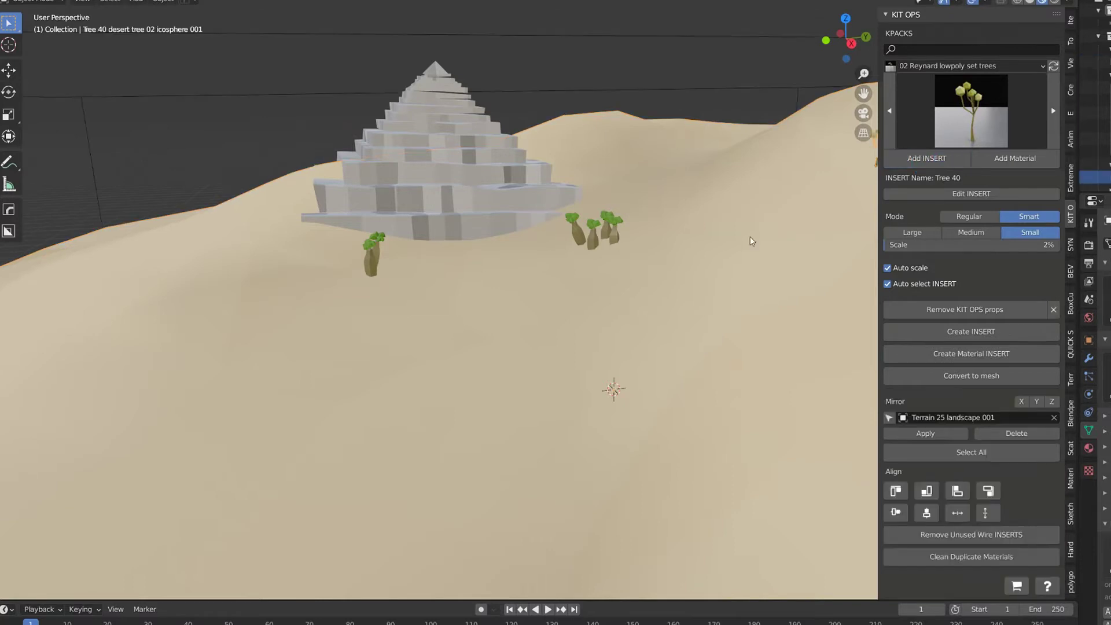
{"action": "scroll", "coordinate": [618, 275], "scroll_direction": "up", "scroll_amount": 1}
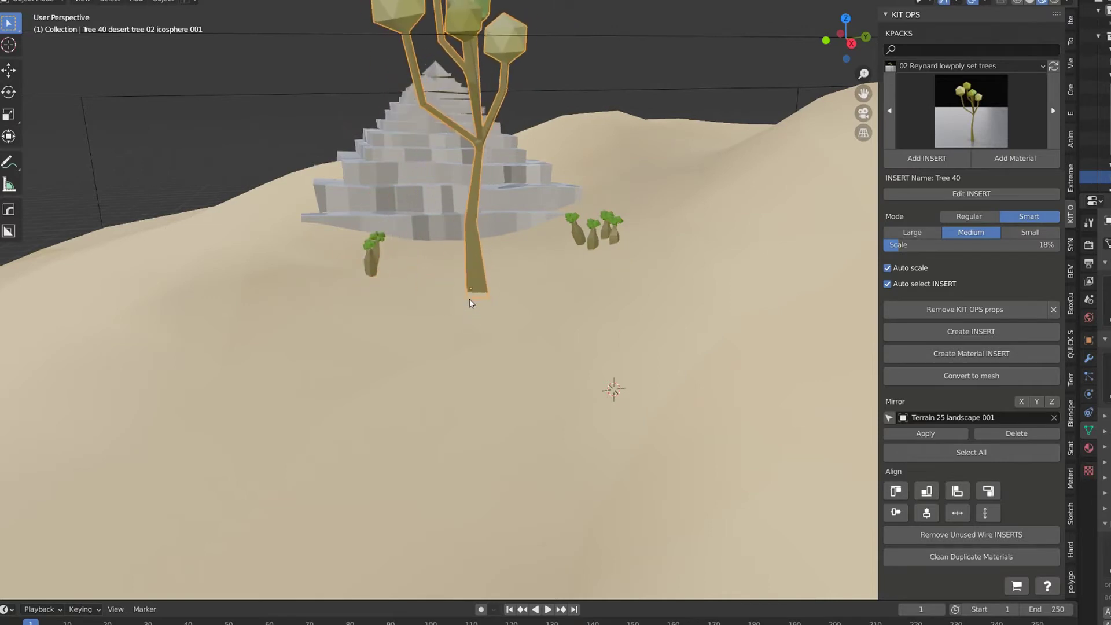
{"action": "left_click", "coordinate": [470, 299]}
{"action": "left_click", "coordinate": [476, 408]}
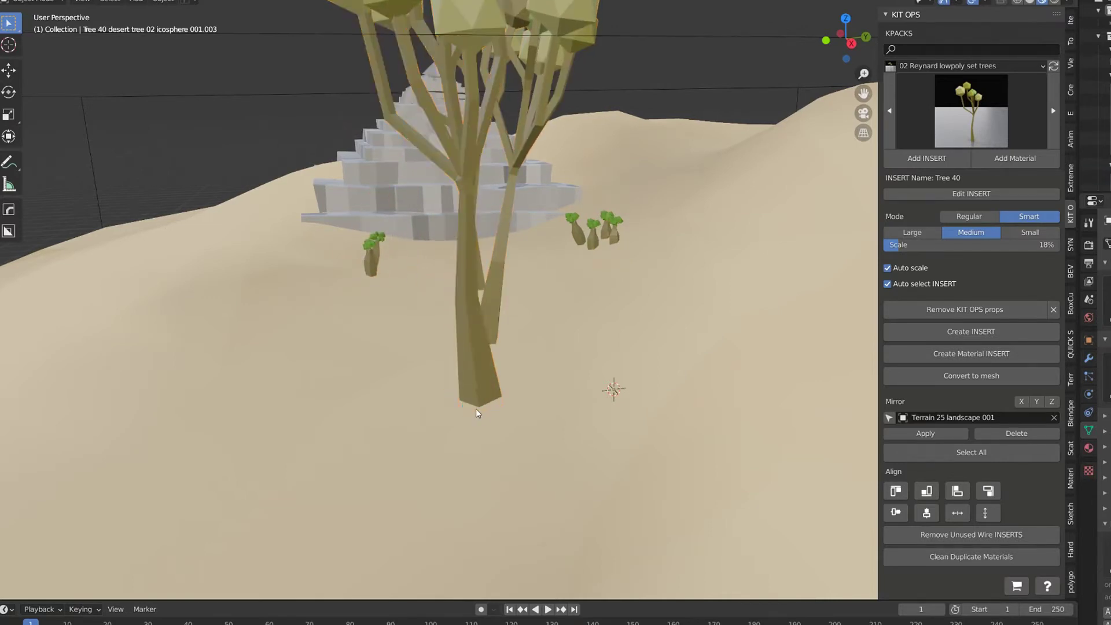
{"action": "left_click", "coordinate": [518, 467]}
{"action": "left_click", "coordinate": [438, 505]}
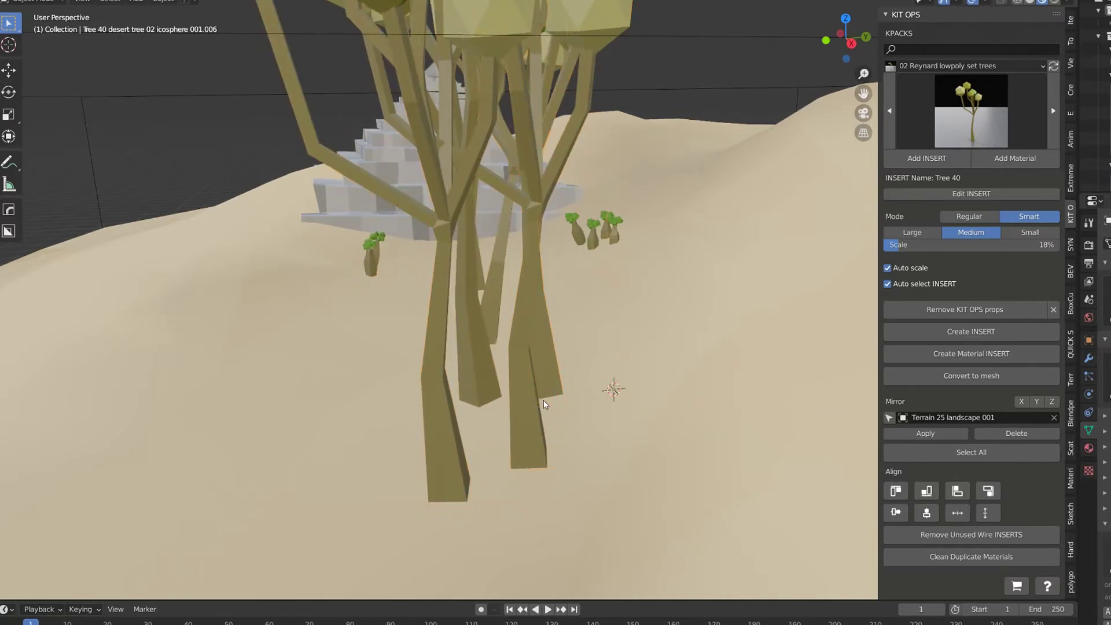
- Scale down three of the Tree 40 copies and shift them along Y away from the three other large trees
{"action": "left_click", "coordinate": [534, 453]}
{"action": "left_click", "coordinate": [550, 365], "text": "shift"}
{"action": "key", "text": "s"}
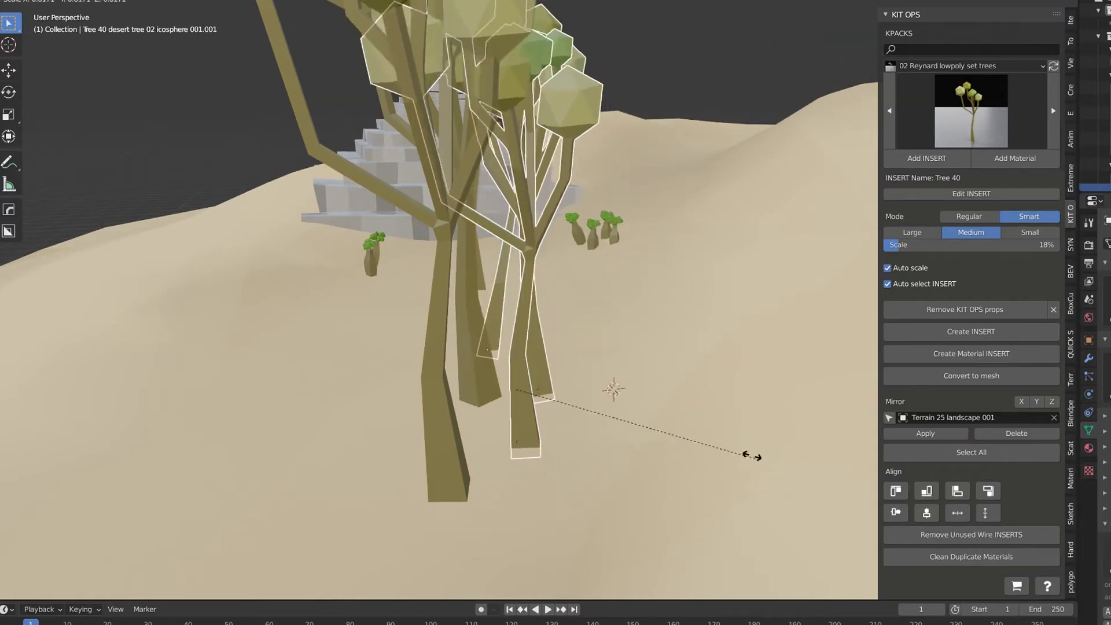
{"action": "left_click", "coordinate": [701, 419]}
{"action": "key", "text": "shift+d"}
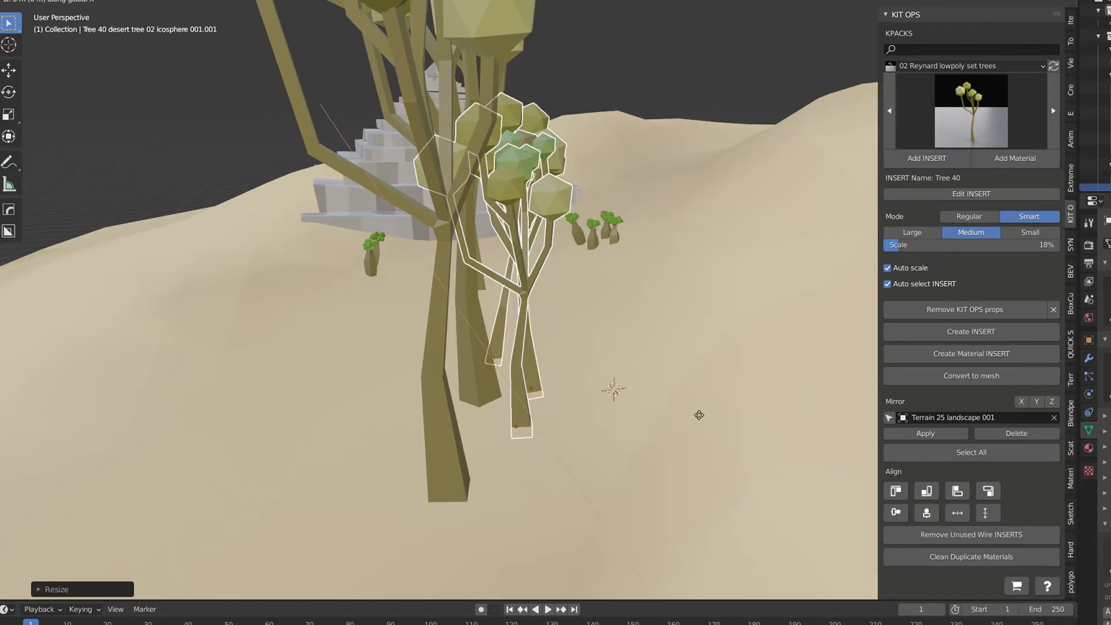
{"action": "left_click", "coordinate": [827, 369]}
{"action": "left_click", "coordinate": [630, 312]}
{"action": "key", "text": "g"}
{"action": "key", "text": "y"}
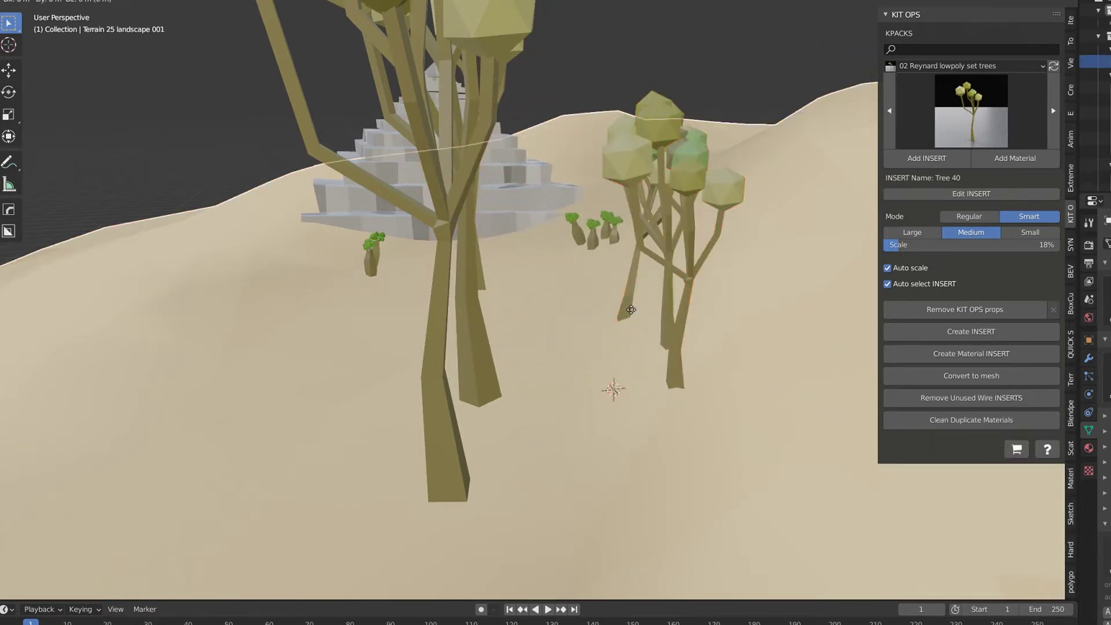
{"action": "left_click", "coordinate": [641, 311]}
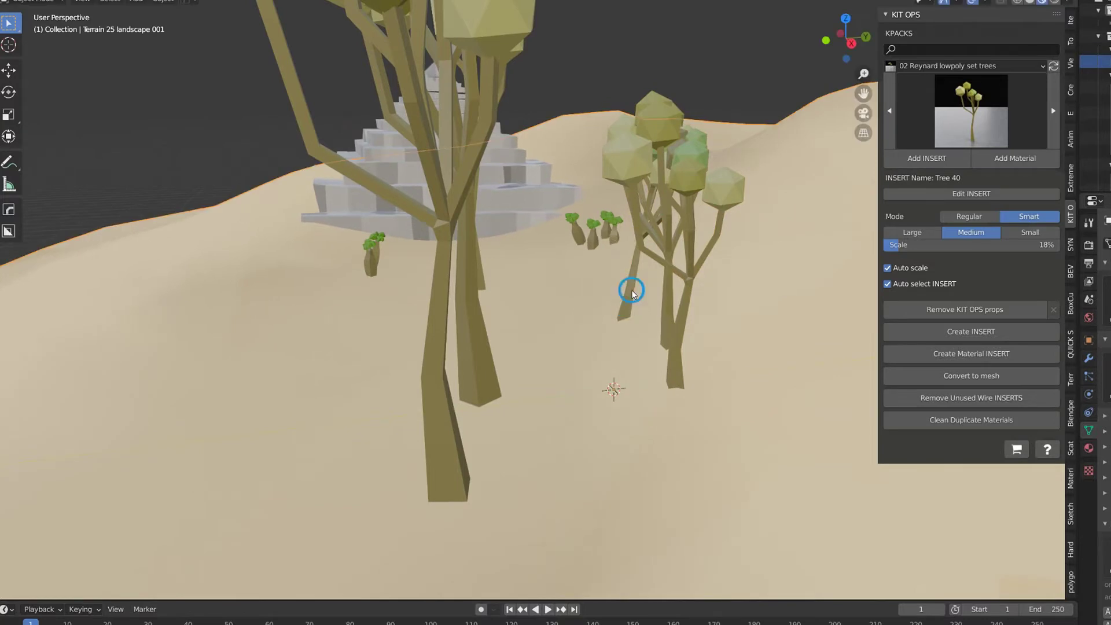
- Move two of the scaled-down Tree 40 copies back toward the Tree 39 cluster, shifting the second one along X
{"action": "left_click", "coordinate": [633, 294]}
{"action": "key", "text": "g"}
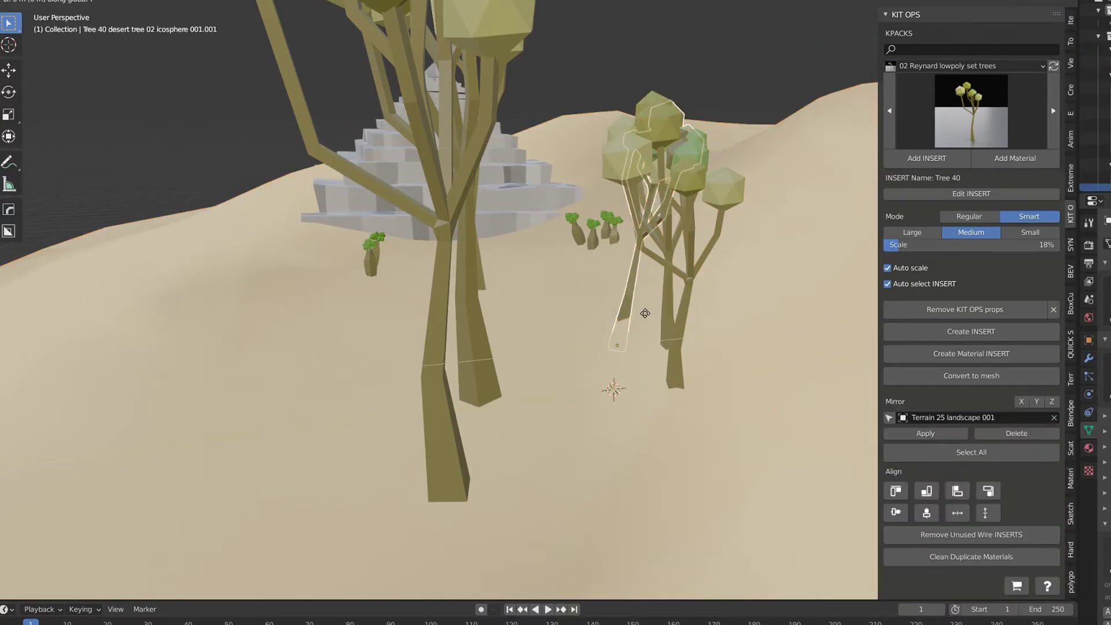
{"action": "left_click", "coordinate": [598, 261]}
{"action": "left_click", "coordinate": [668, 311]}
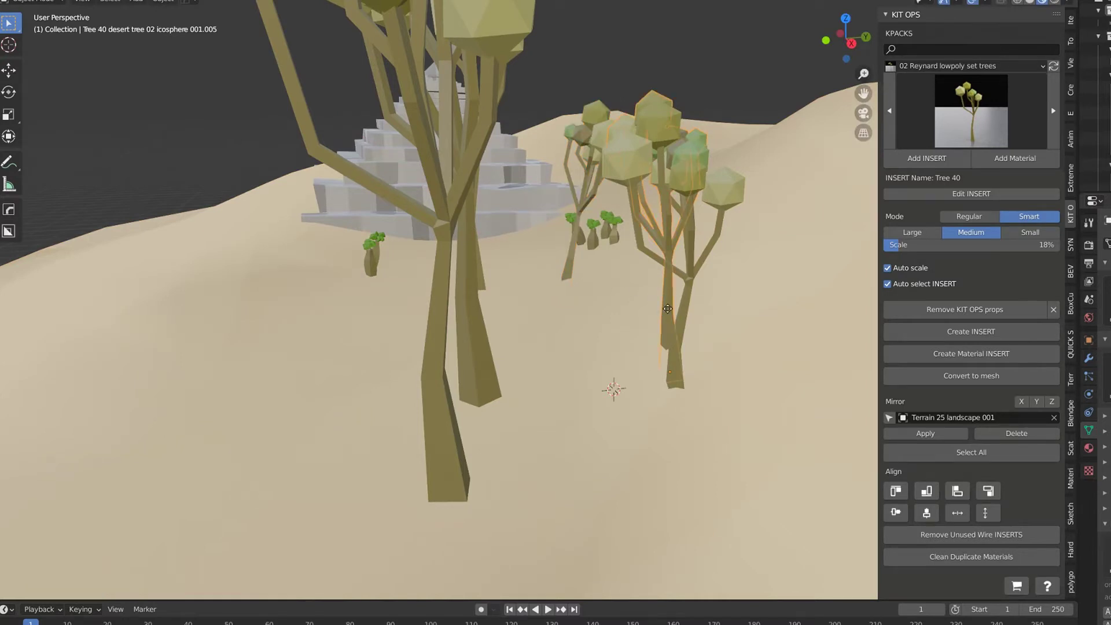
{"action": "key", "text": "g"}
{"action": "key", "text": "x"}
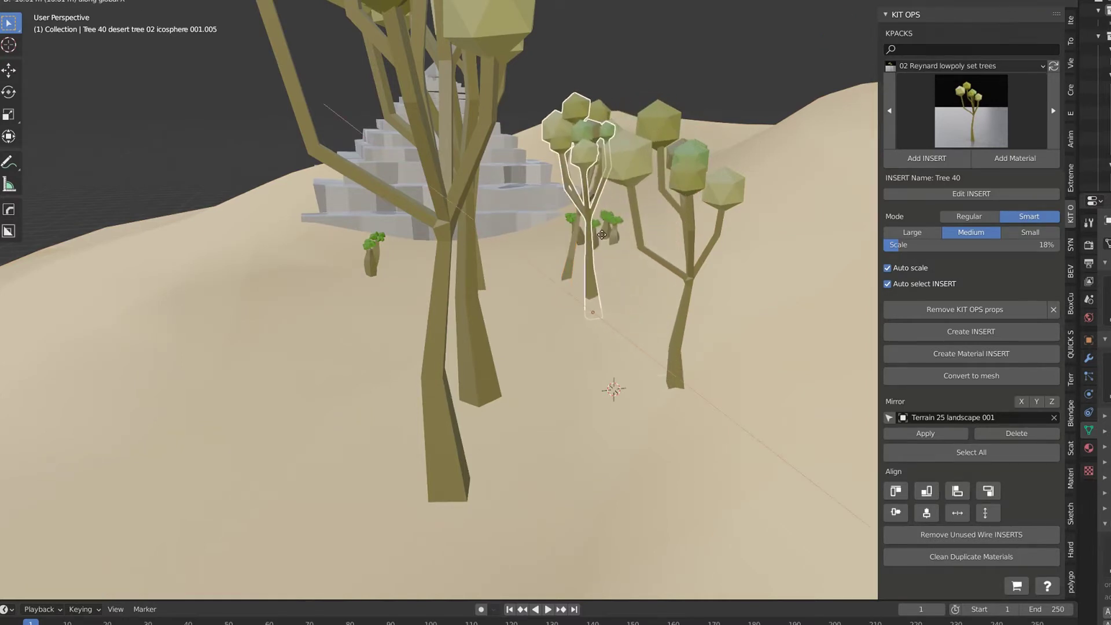
{"action": "left_click", "coordinate": [639, 276]}
- Move the nearest scaled-down Tree 40 along X toward the other two and turn it about Z
{"action": "left_click", "coordinate": [677, 352]}
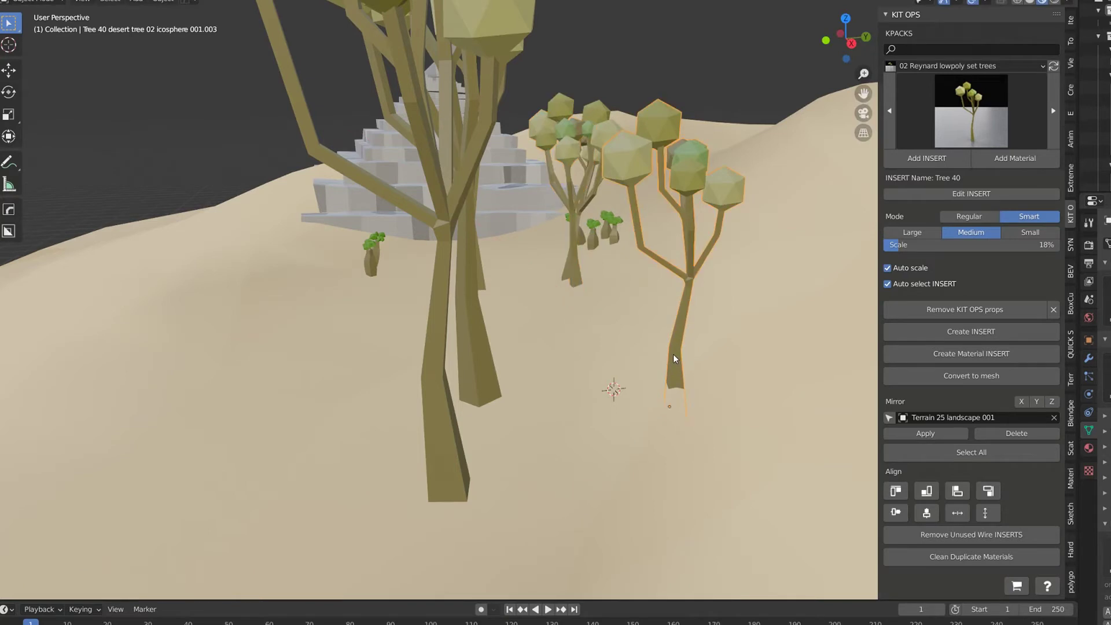
{"action": "key", "text": "g"}
{"action": "key", "text": "x"}
{"action": "left_click", "coordinate": [629, 289]}
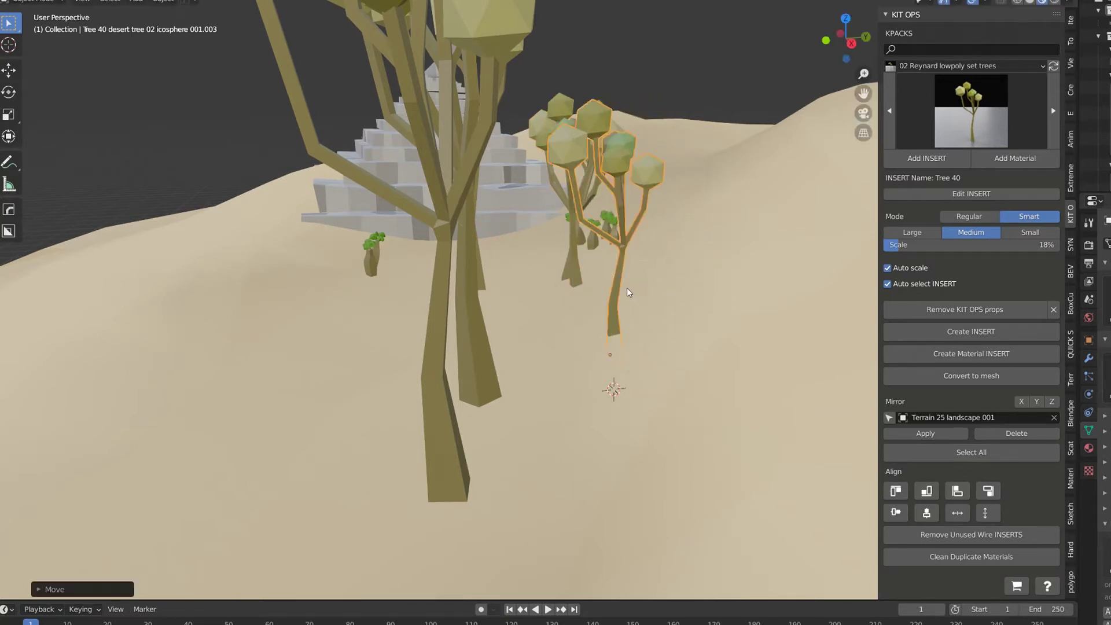
{"action": "key", "text": "z"}
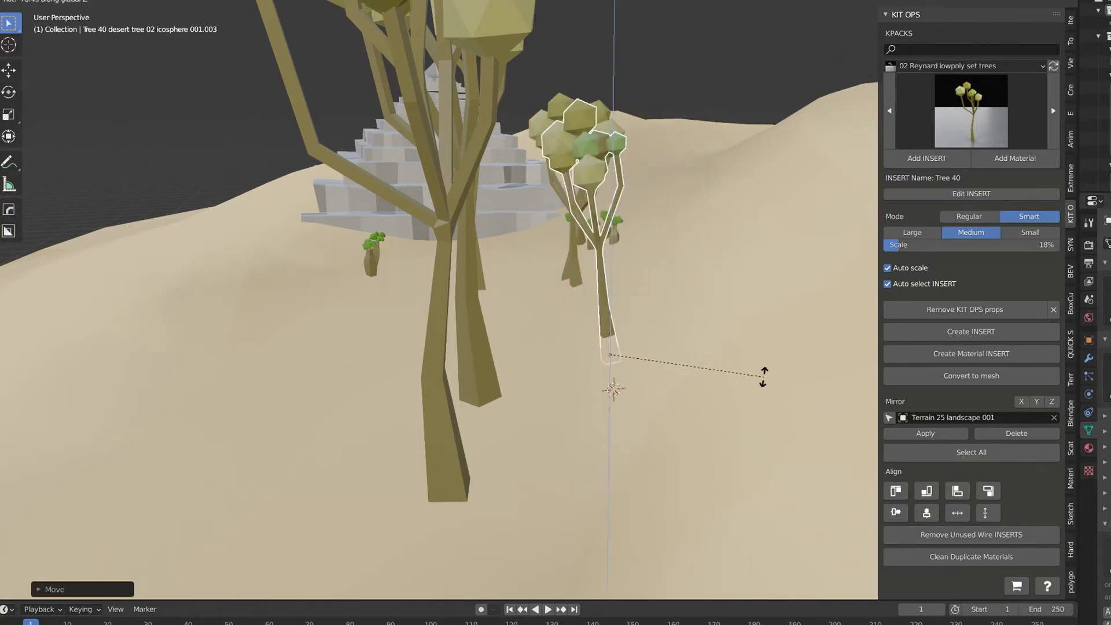
{"action": "key", "text": "z"}
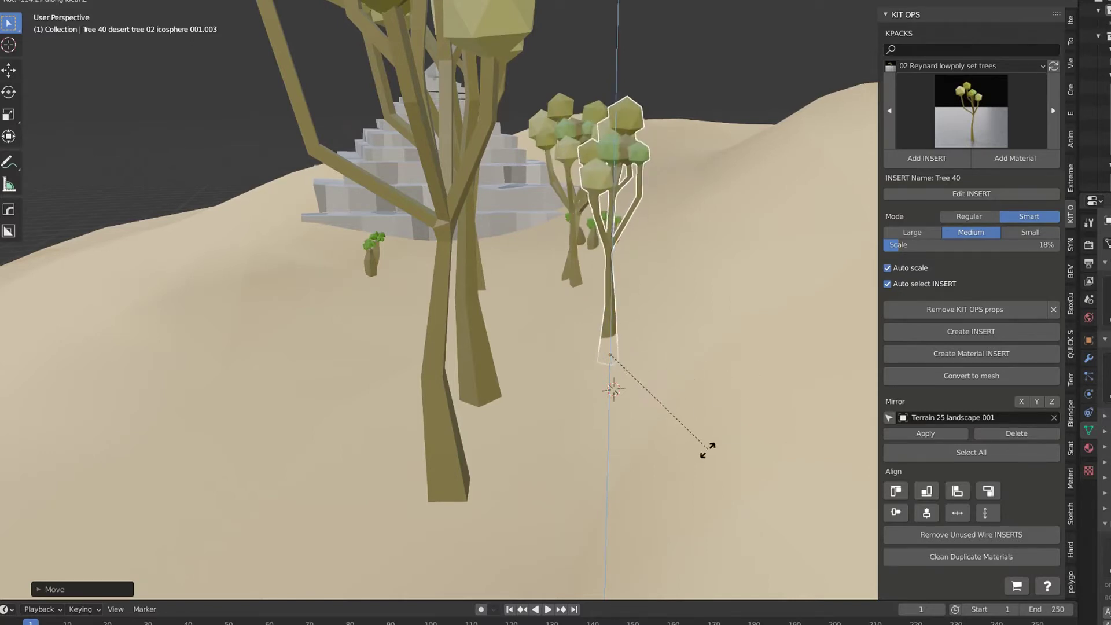
{"action": "left_click", "coordinate": [545, 433]}
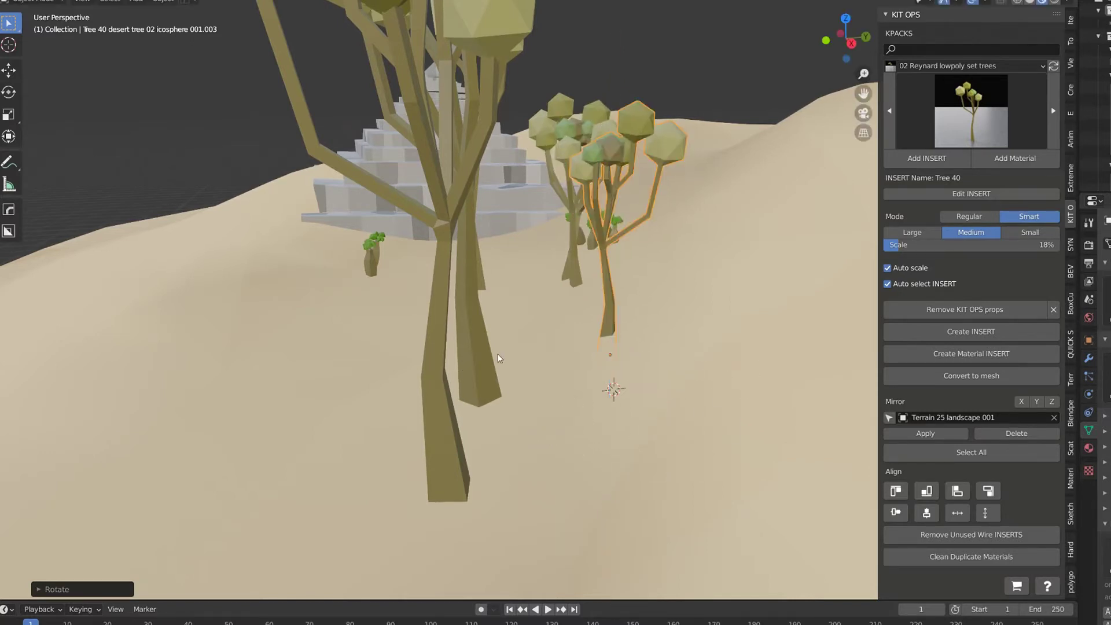
- Scale down the three remaining large Tree 40 copies and shift them along Y to the opposite side of the pyramid
{"action": "left_click", "coordinate": [492, 373]}
{"action": "left_click", "coordinate": [456, 478], "text": "shift"}
{"action": "key", "text": "shift+s"}
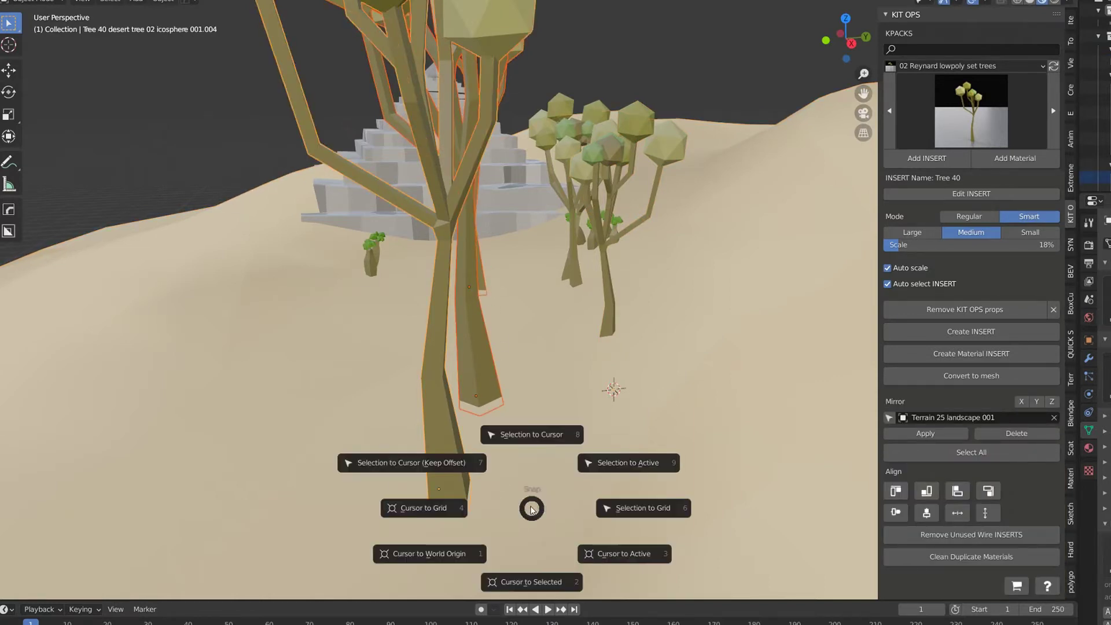
{"action": "left_click", "coordinate": [532, 509]}
{"action": "key", "text": "s"}
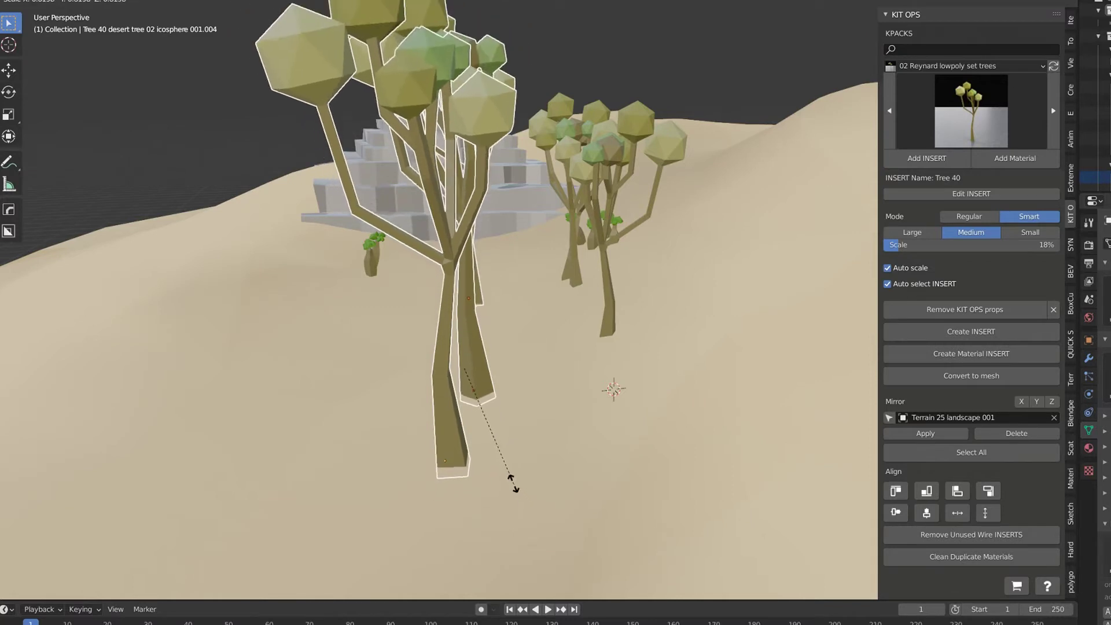
{"action": "left_click", "coordinate": [496, 463]}
{"action": "key", "text": "g"}
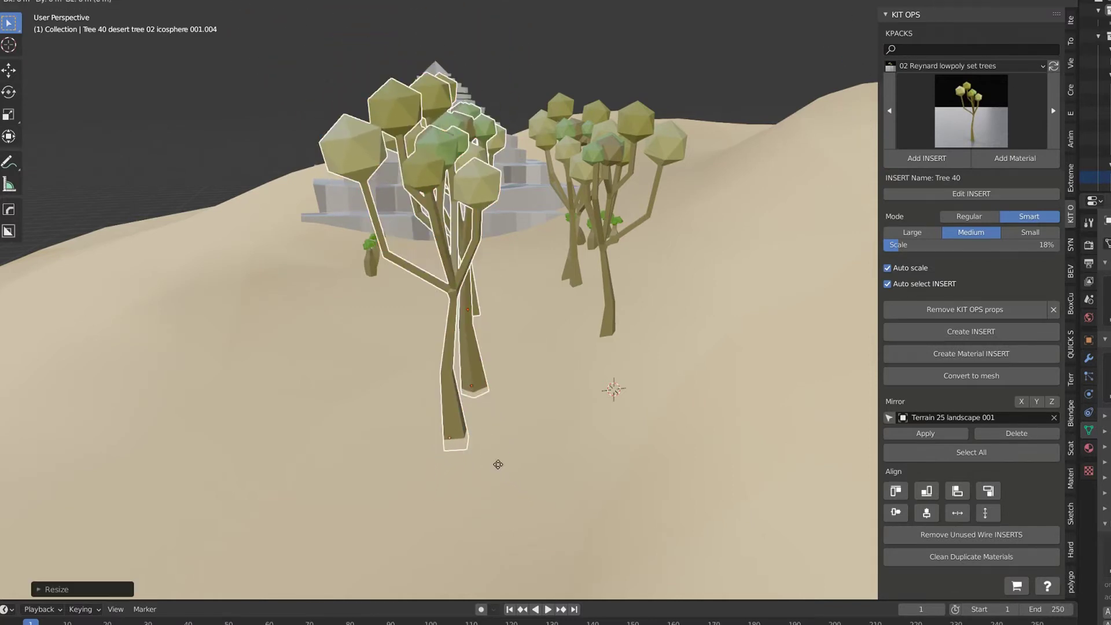
{"action": "key", "text": "y"}
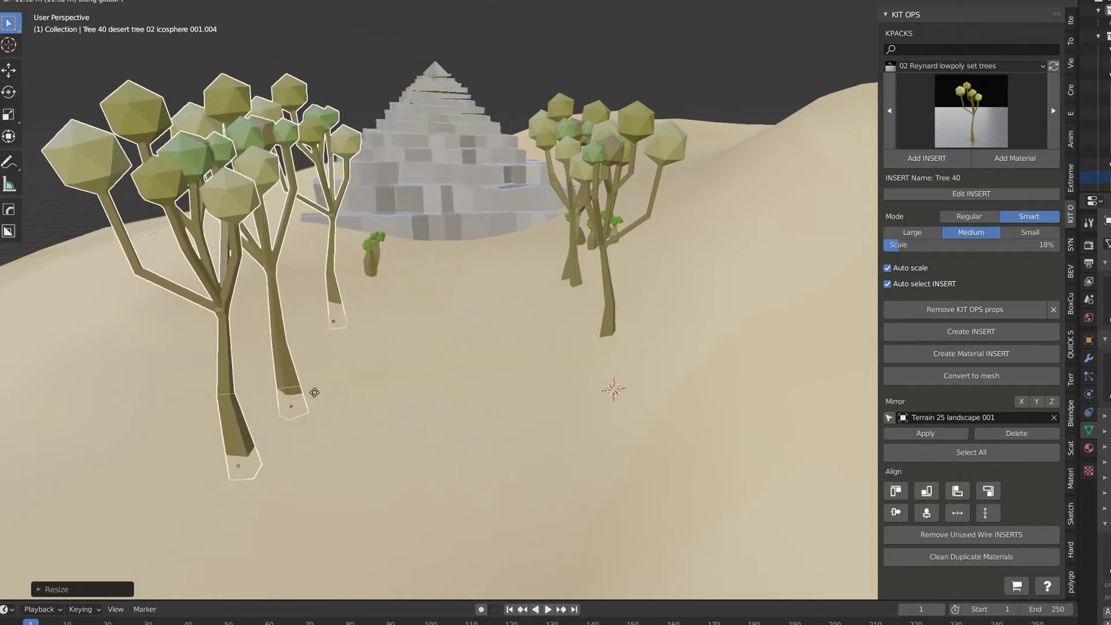
{"action": "left_click", "coordinate": [258, 369]}
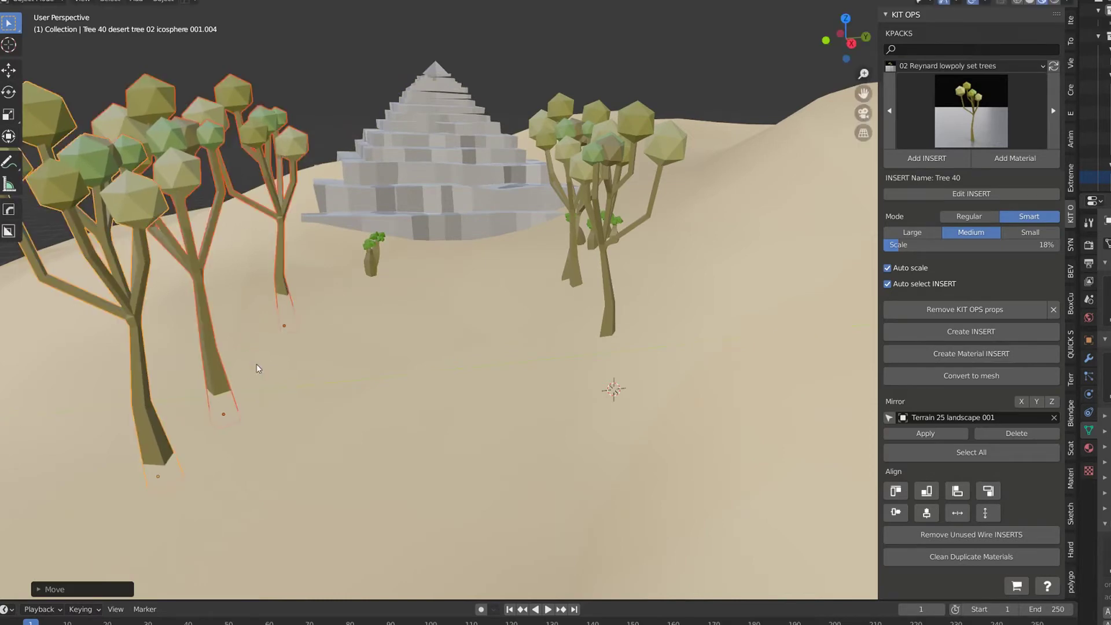
- Add a Medium Tree 43 palm on the terrain in front of the pyramid and set its scale to 11%
{"action": "left_click", "coordinate": [614, 316]}
{"action": "left_click", "coordinate": [971, 130]}
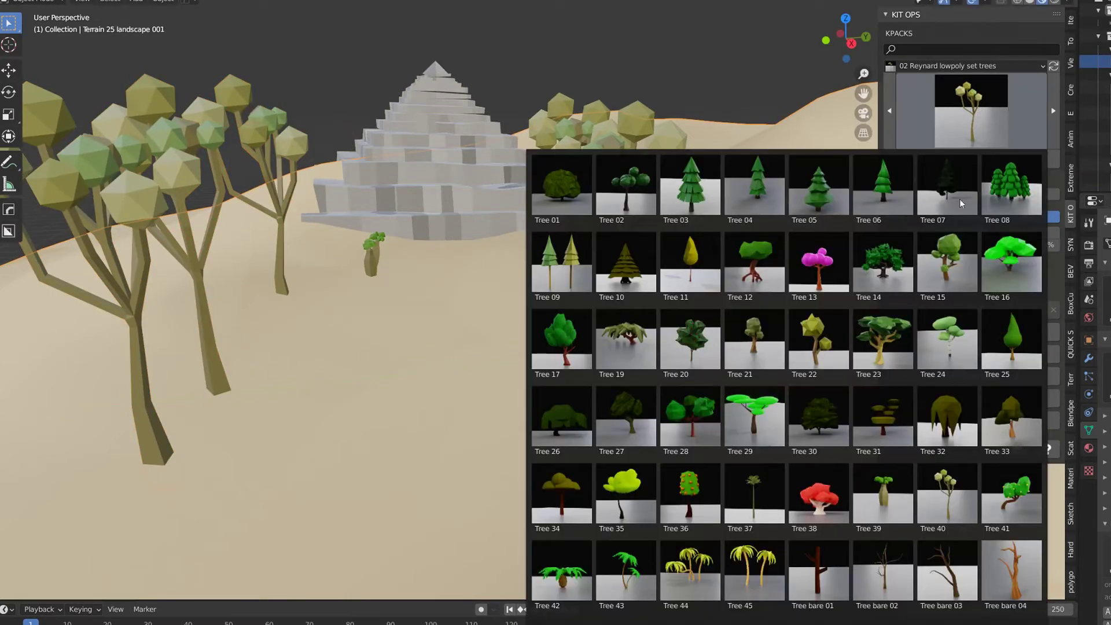
{"action": "left_click", "coordinate": [626, 579]}
{"action": "left_click", "coordinate": [460, 390]}
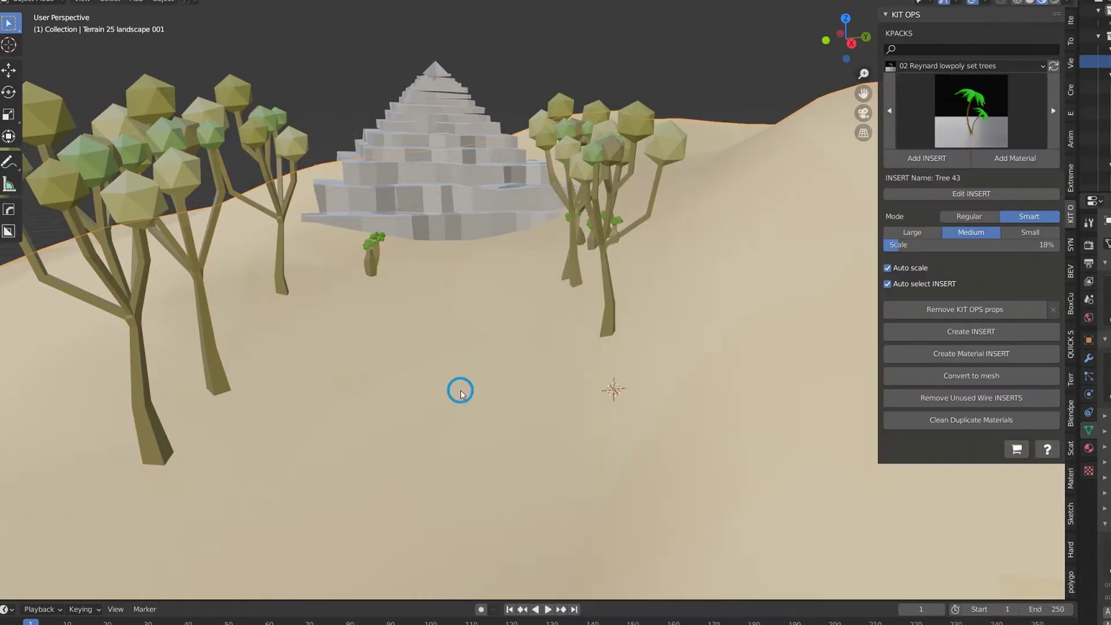
{"action": "left_click", "coordinate": [926, 158]}
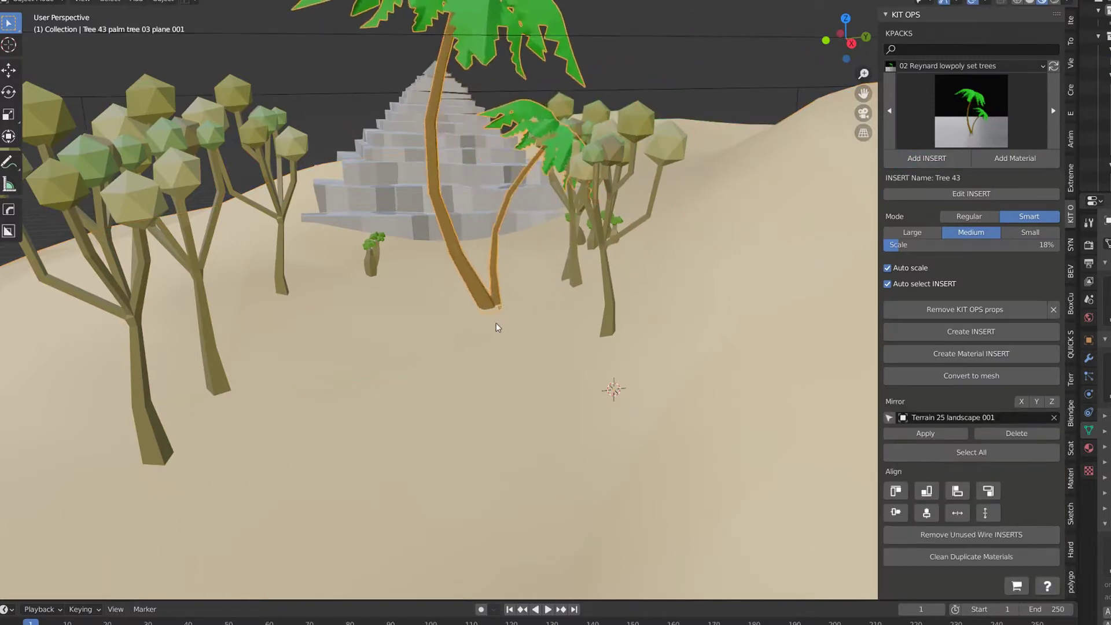
{"action": "scroll", "coordinate": [468, 322], "scroll_direction": "down", "scroll_amount": 1}
{"action": "scroll", "coordinate": [467, 322], "scroll_direction": "up", "scroll_amount": 1}
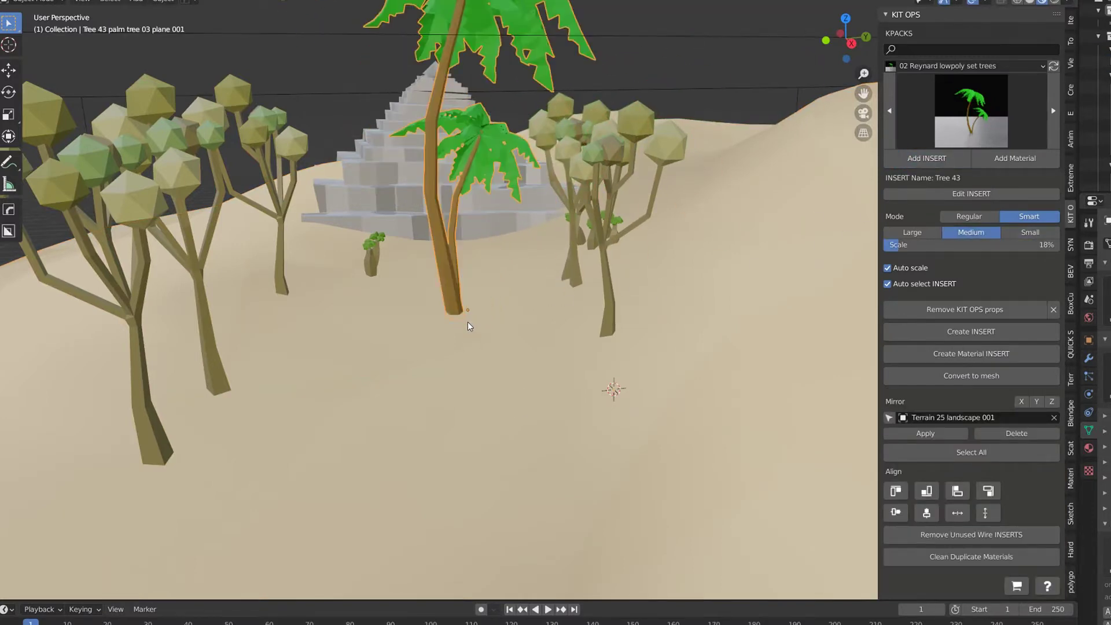
{"action": "left_click", "coordinate": [468, 322]}
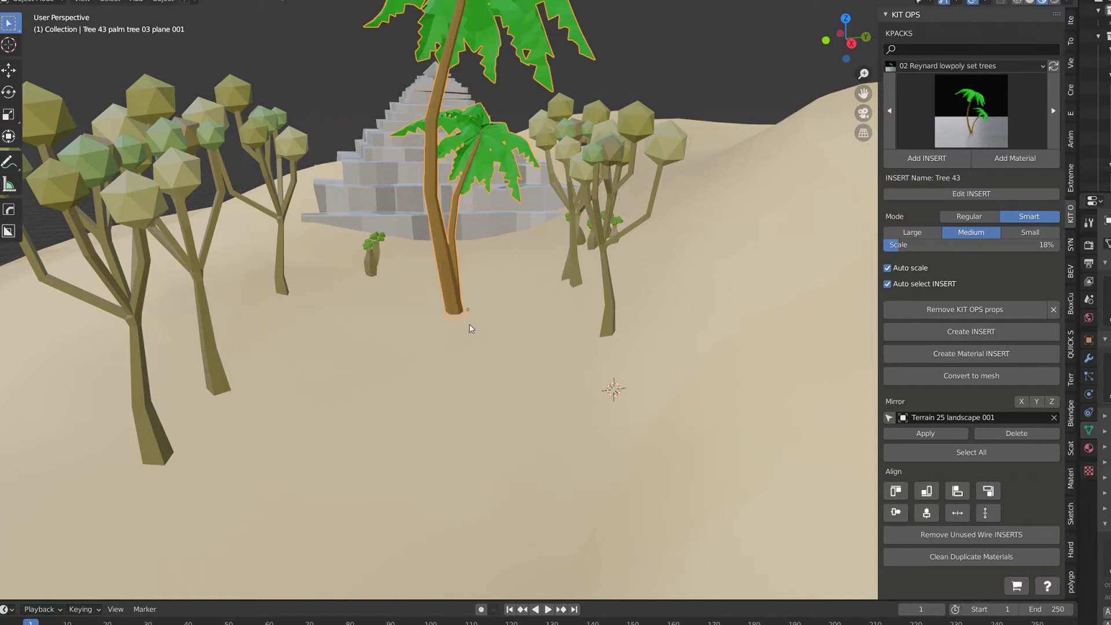
{"action": "left_click_drag", "start_coordinate": [972, 245], "coordinate": [960, 245]}
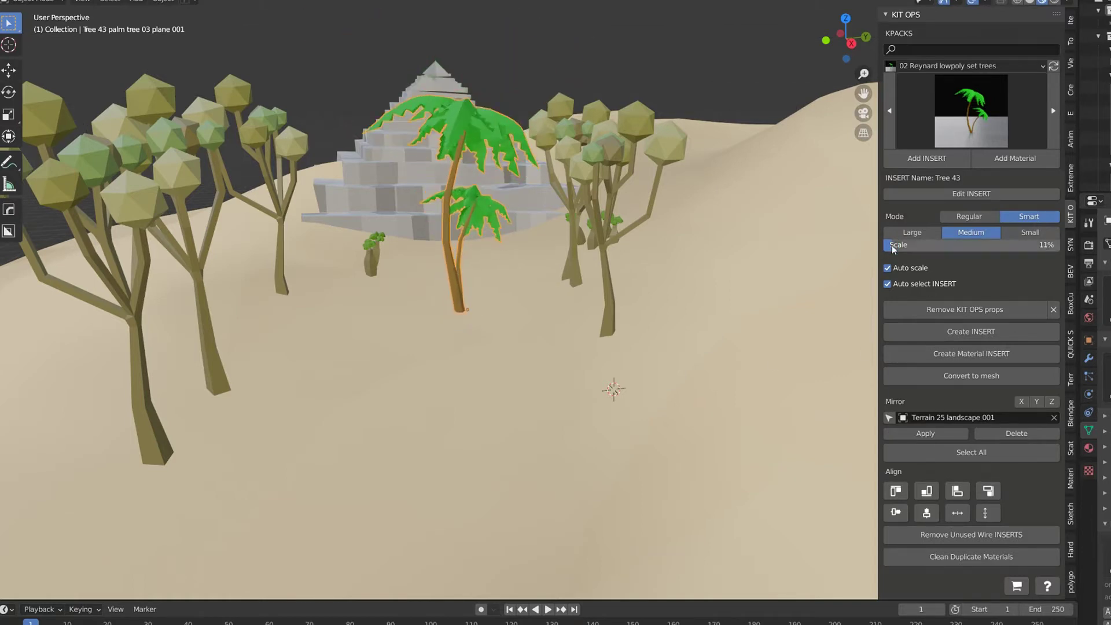
- Add five more Tree 43 palms on the terrain, spread around and in front of the existing palm
{"action": "left_click", "coordinate": [486, 373]}
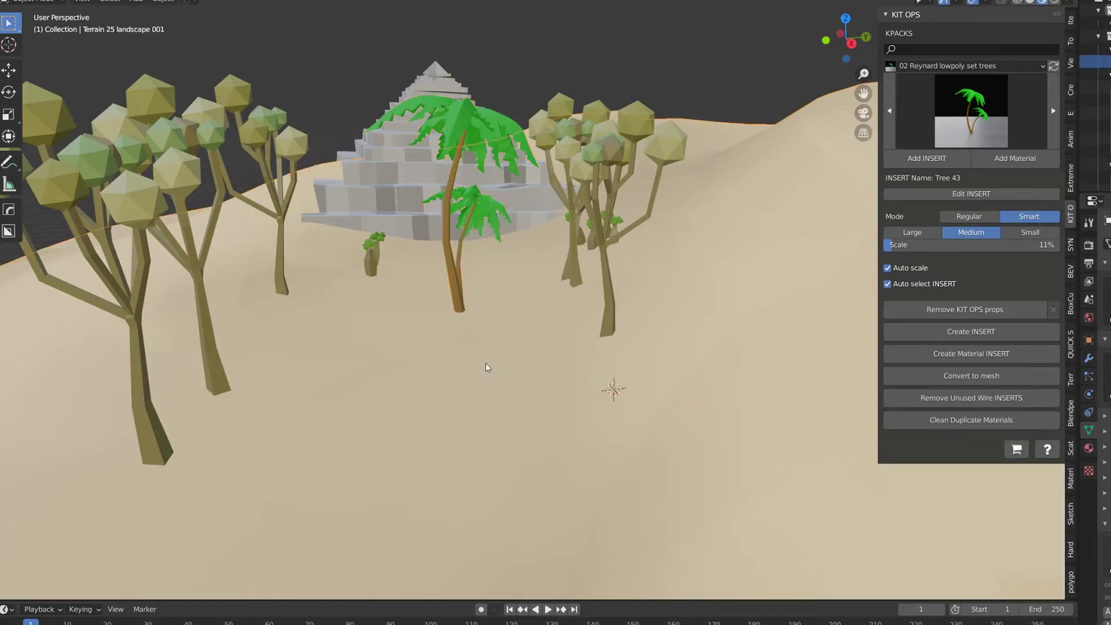
{"action": "left_click", "coordinate": [459, 302]}
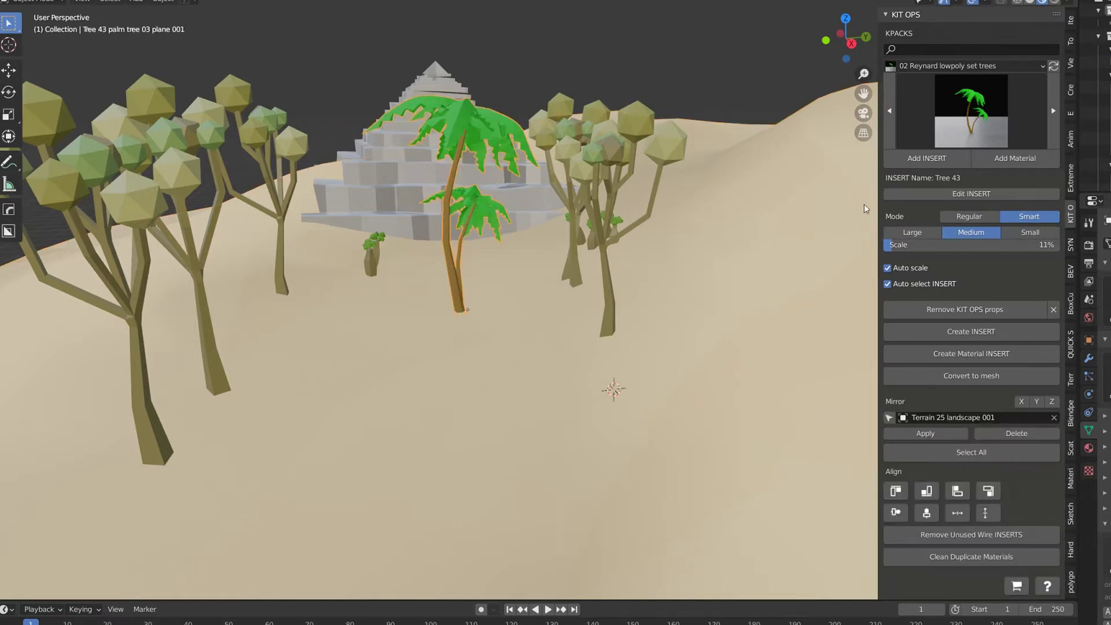
{"action": "left_click", "coordinate": [933, 160]}
{"action": "left_click", "coordinate": [509, 368]}
{"action": "left_click", "coordinate": [405, 410]}
{"action": "left_click", "coordinate": [344, 515]}
{"action": "left_click", "coordinate": [573, 530]}
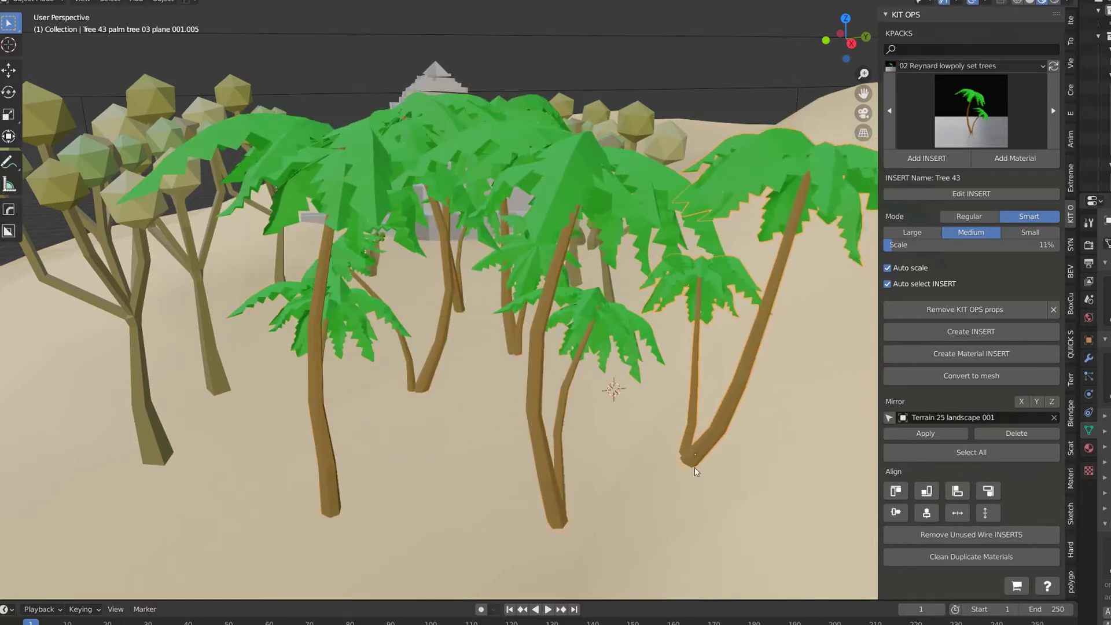
{"action": "left_click", "coordinate": [756, 268]}
{"action": "key", "text": "Escape"}
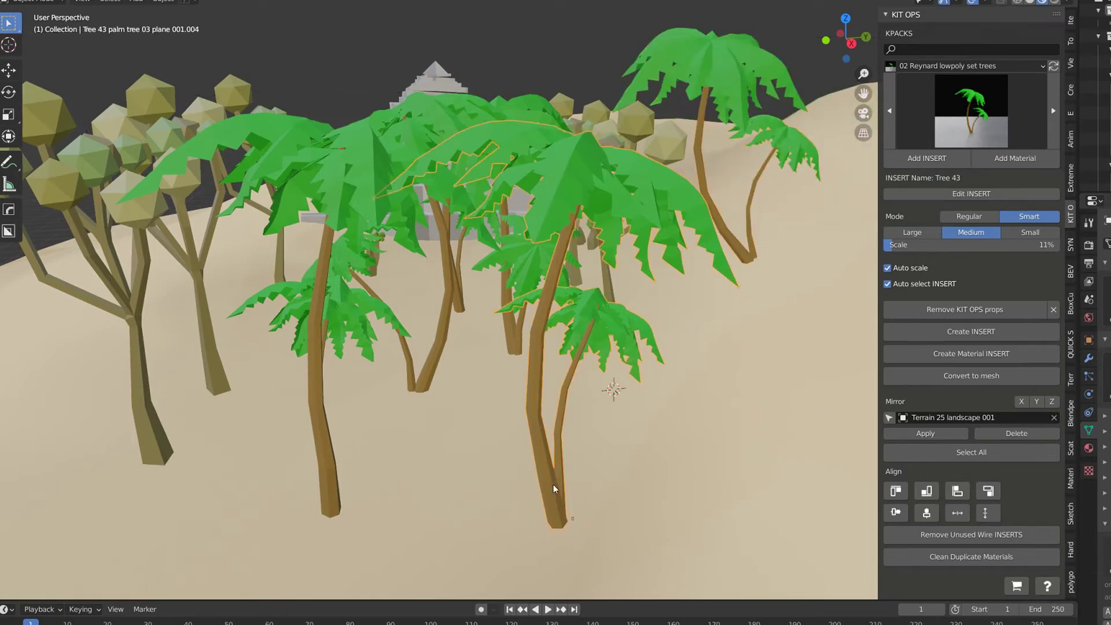
- Move the nearest centre palm along Y toward the dune slope and rotate it
{"action": "left_click", "coordinate": [553, 484]}
{"action": "key", "text": "g"}
{"action": "key", "text": "y"}
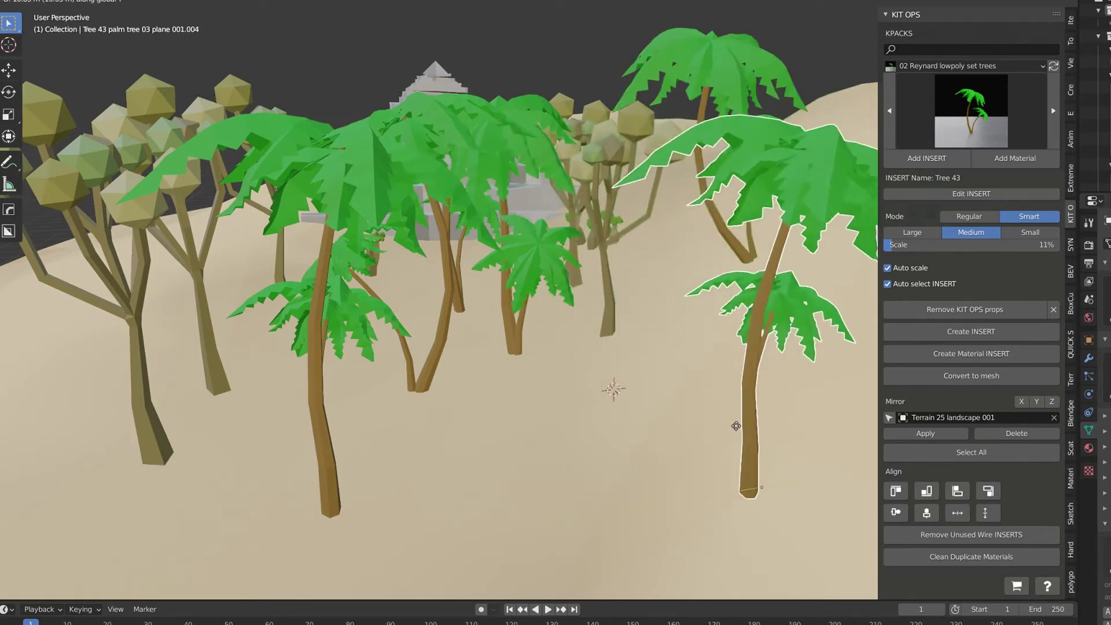
{"action": "left_click", "coordinate": [745, 418]}
{"action": "key", "text": "r"}
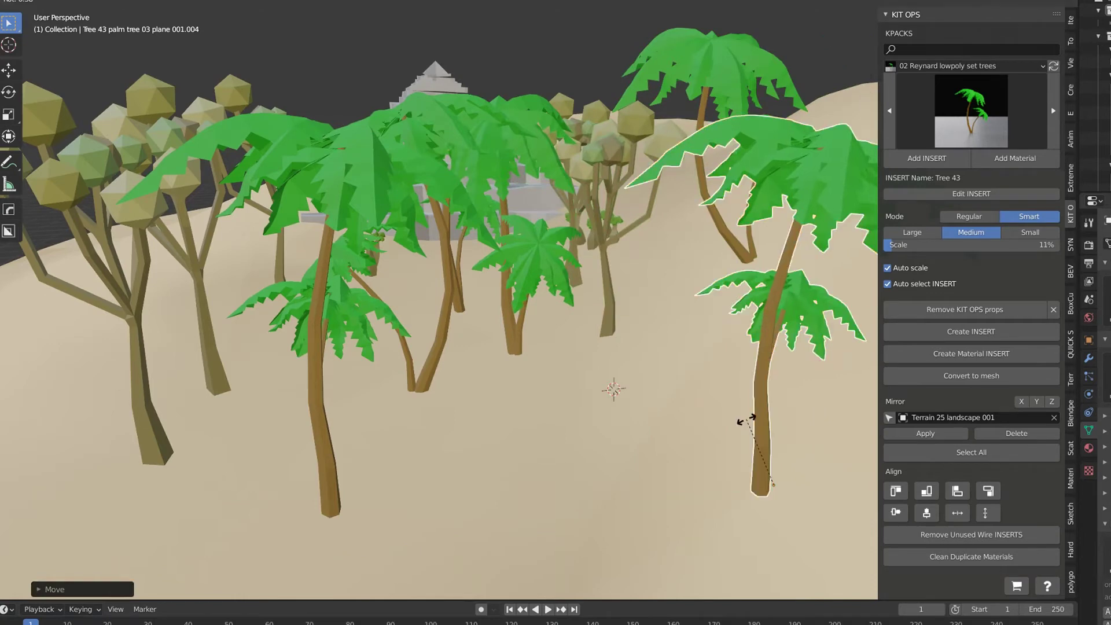
{"action": "left_click", "coordinate": [696, 379]}
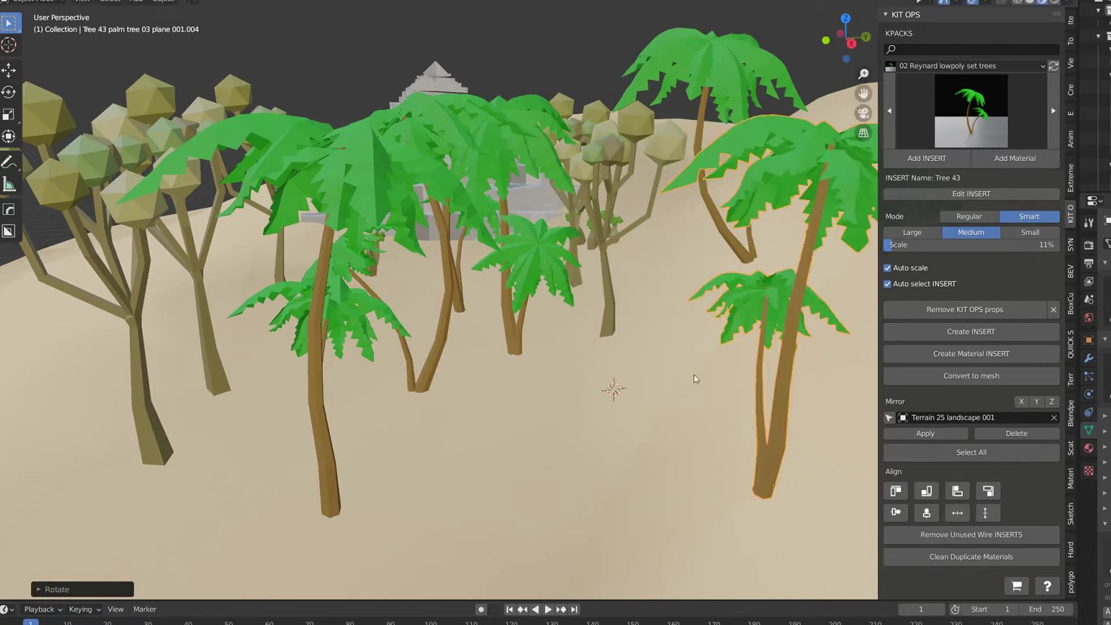
- Move the remaining centre palm toward the palms on the dune slope, scale it down slightly and turn it about Z
{"action": "left_click", "coordinate": [514, 336]}
{"action": "key", "text": "g"}
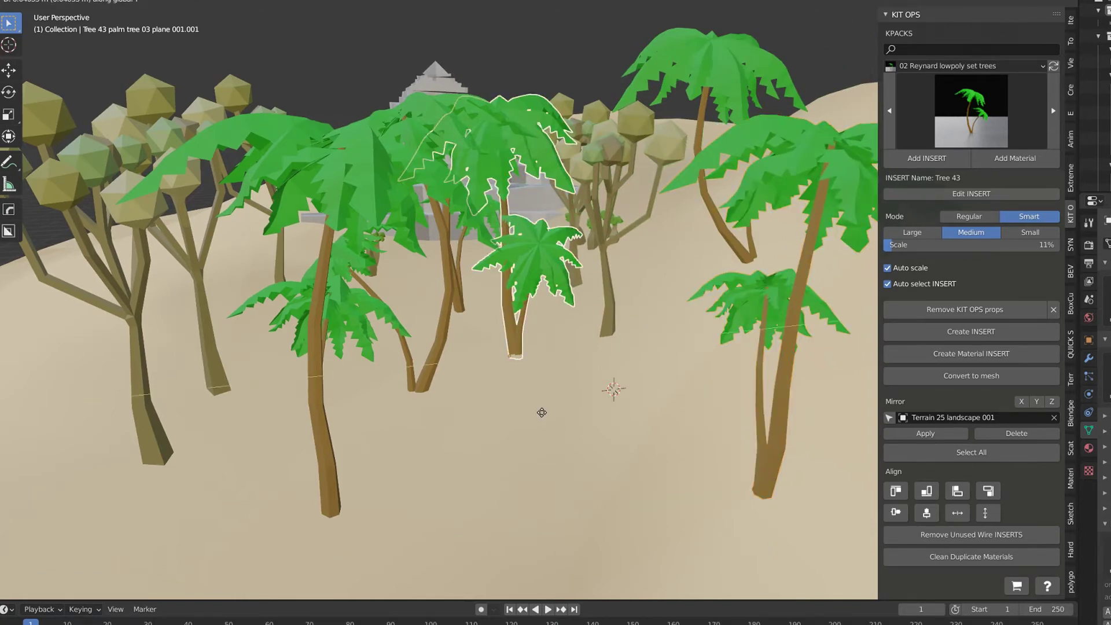
{"action": "left_click", "coordinate": [696, 398]}
{"action": "key", "text": "s"}
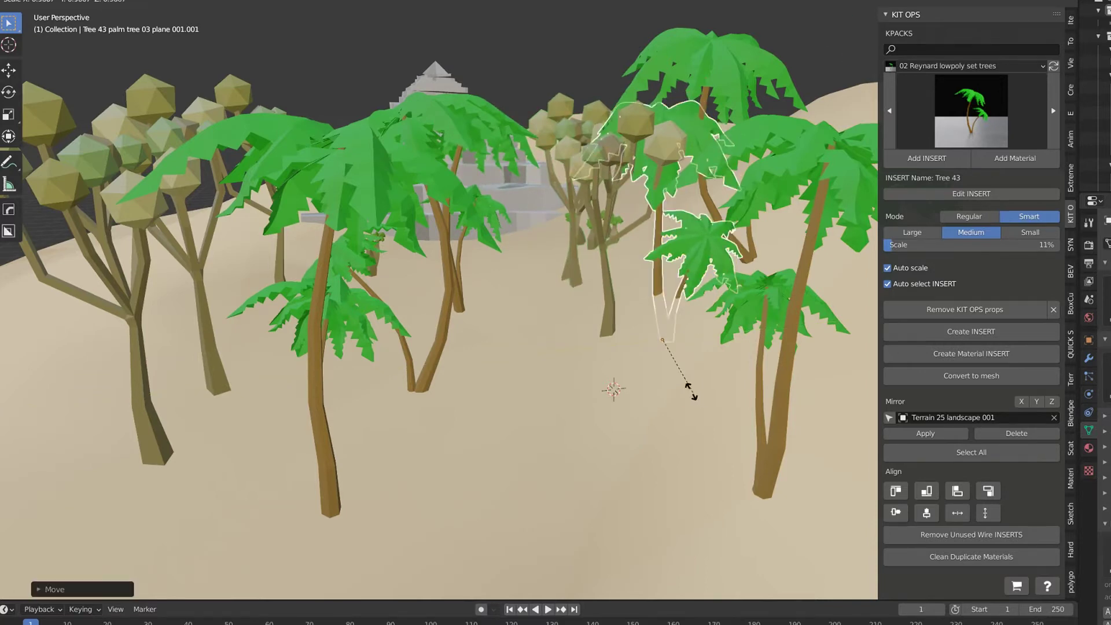
{"action": "left_click", "coordinate": [689, 388]}
{"action": "key", "text": "r"}
{"action": "key", "text": "z"}
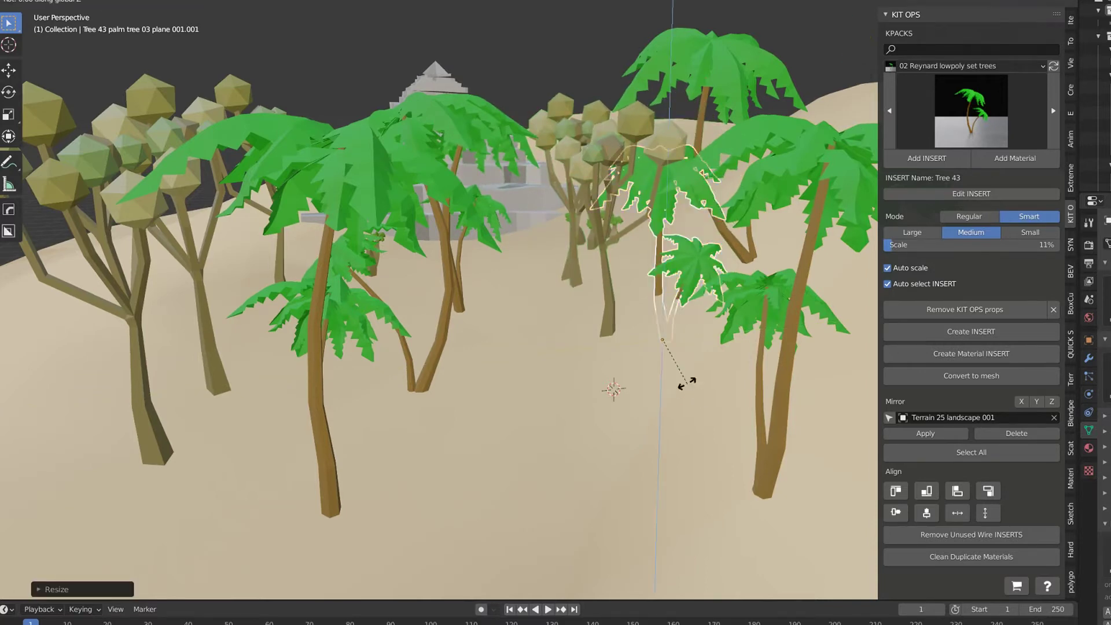
{"action": "left_click", "coordinate": [714, 357]}
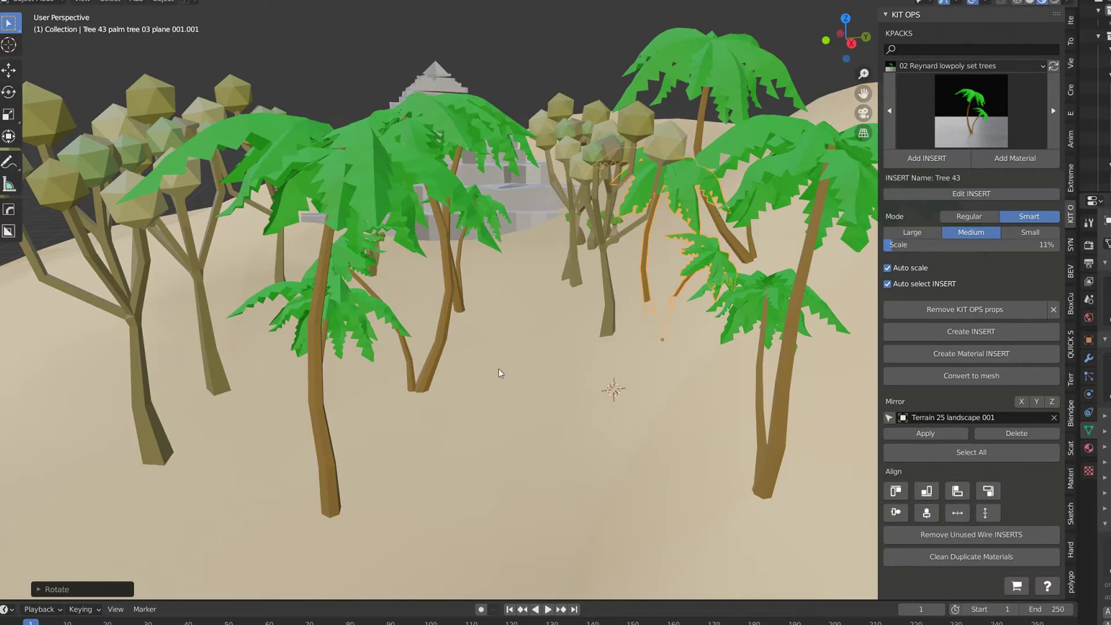
- Select the three remaining palms, move them along Y to the opposite side of the pyramid, and rotate them about Z
{"action": "key", "text": "shift+d"}
{"action": "key", "text": "Escape"}
{"action": "key", "text": "ctrl+z"}
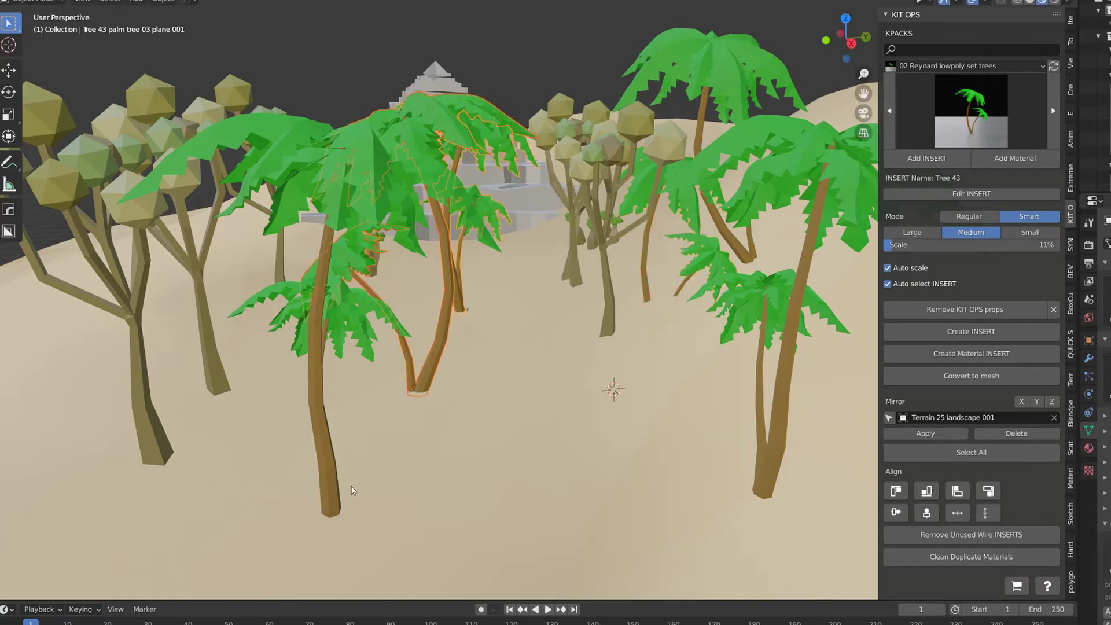
{"action": "key", "text": "shift+d"}
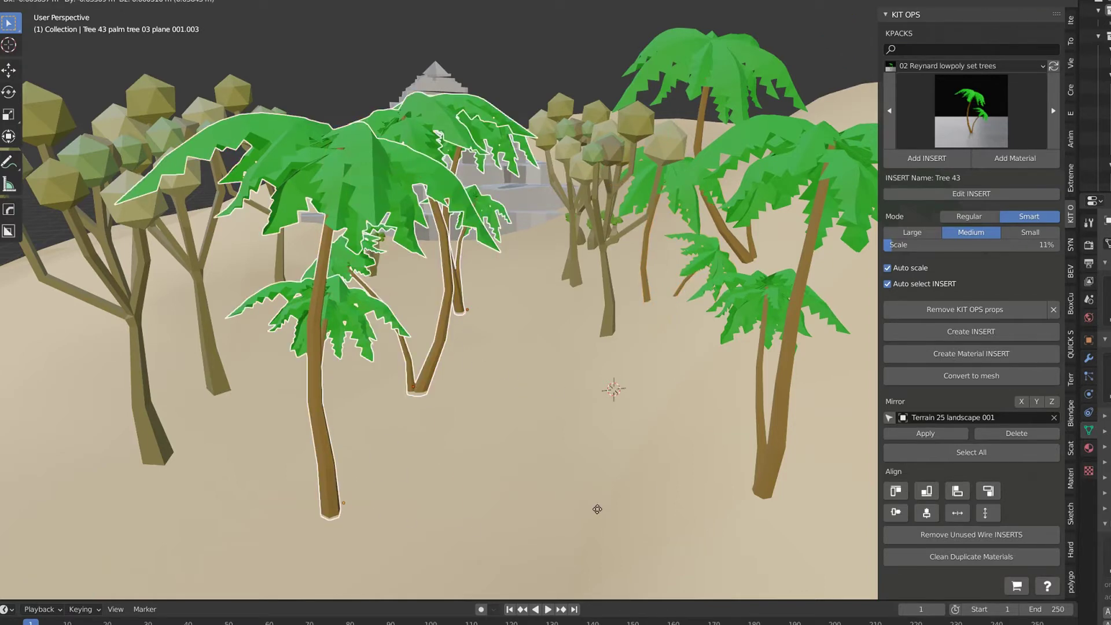
{"action": "key", "text": "y"}
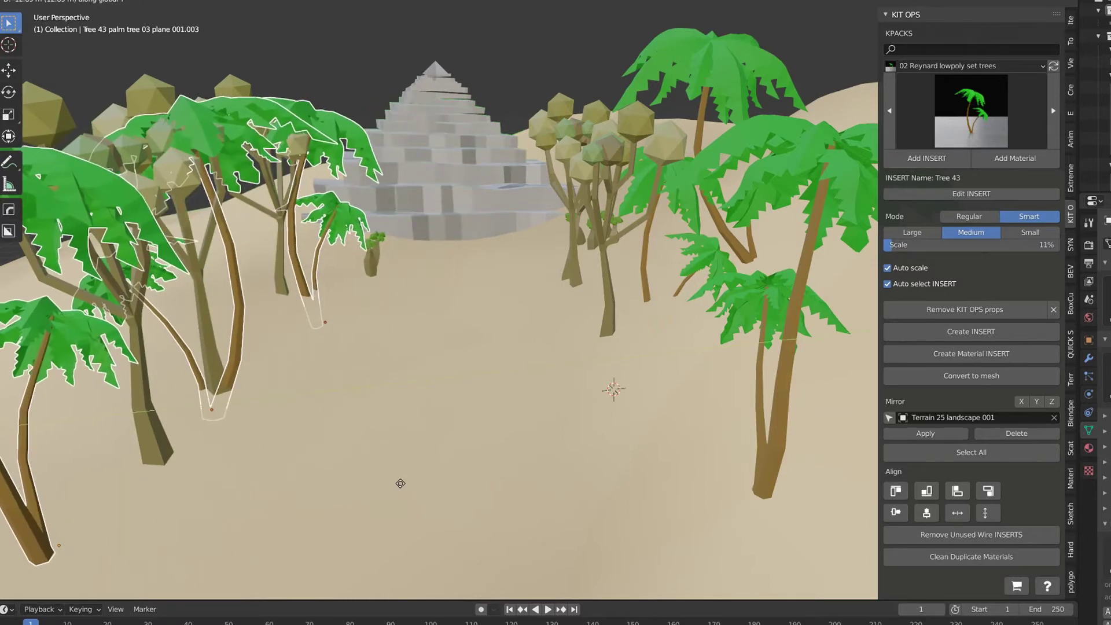
{"action": "left_click", "coordinate": [400, 484]}
{"action": "key", "text": "r"}
{"action": "key", "text": "z"}
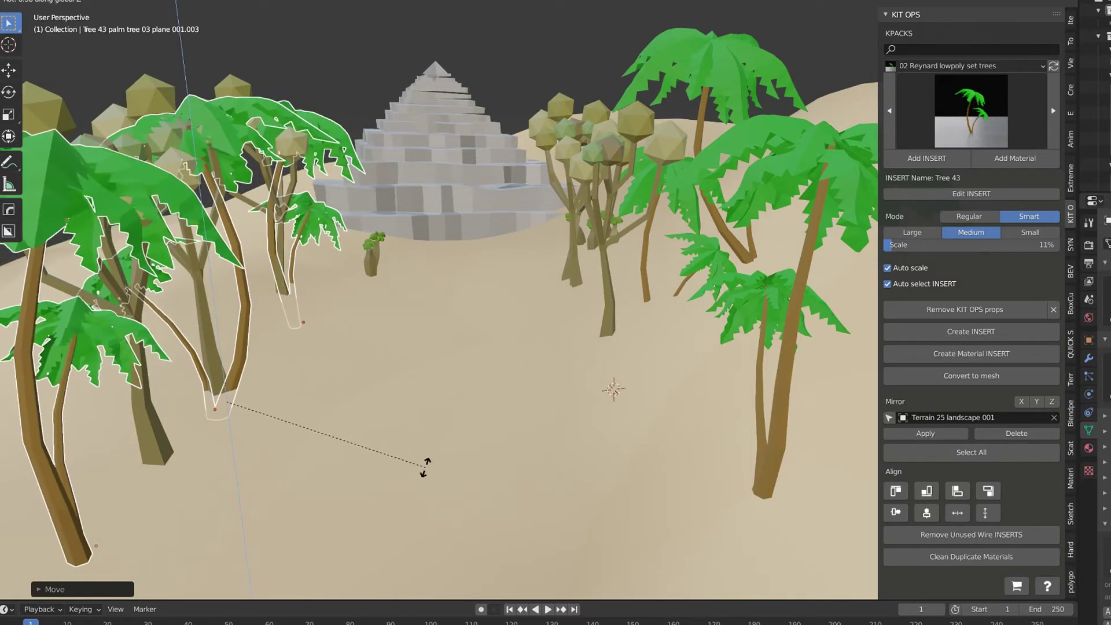
{"action": "left_click", "coordinate": [425, 466]}
{"action": "left_click", "coordinate": [246, 367], "text": "shift"}
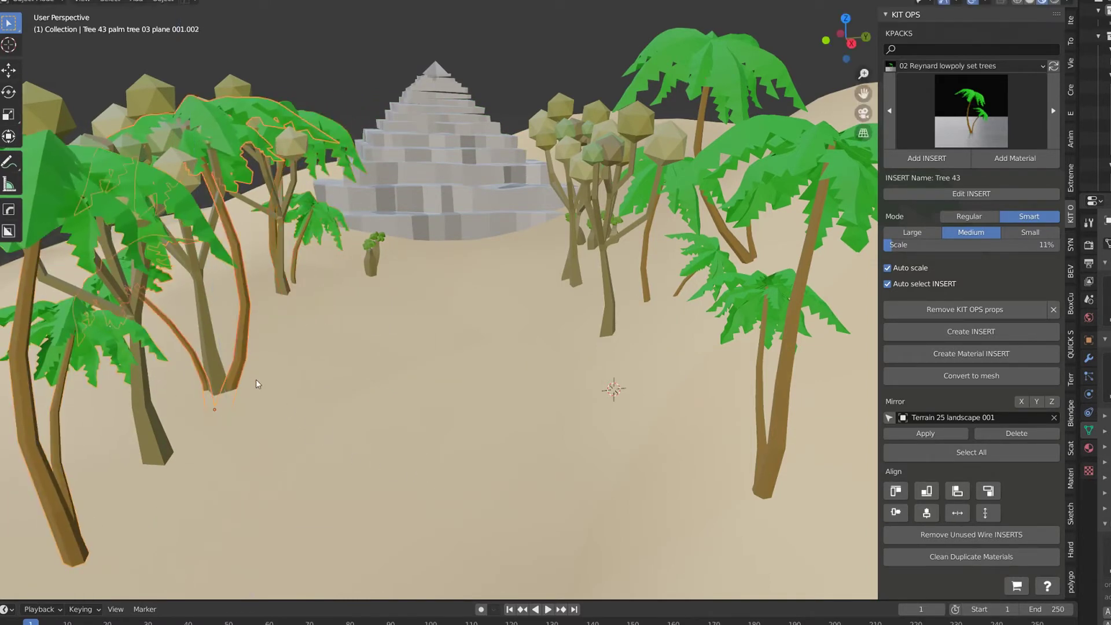
{"action": "left_click", "coordinate": [77, 531]}
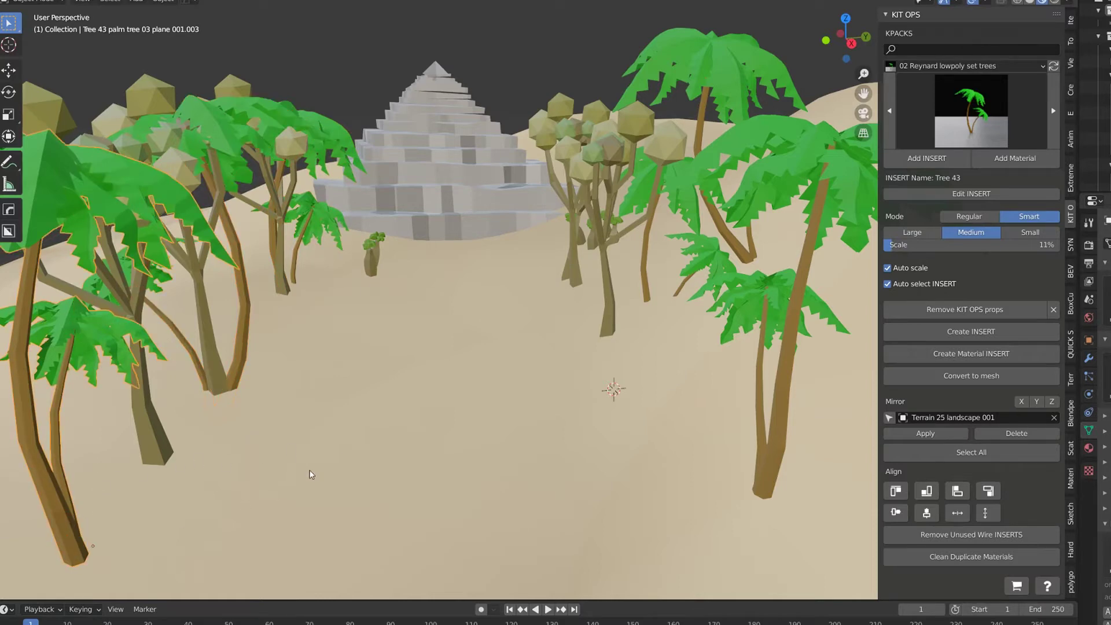
- Align the camera to a wider view of the palms, pyramid and foreground dunes, and select the camera
{"action": "scroll", "coordinate": [371, 463], "scroll_direction": "down", "scroll_amount": 5}
{"action": "middle_click_drag", "start_coordinate": [392, 458], "coordinate": [391, 434]}
{"action": "scroll", "coordinate": [359, 448], "scroll_direction": "up", "scroll_amount": 2}
{"action": "scroll", "coordinate": [391, 431], "scroll_direction": "down", "scroll_amount": 3}
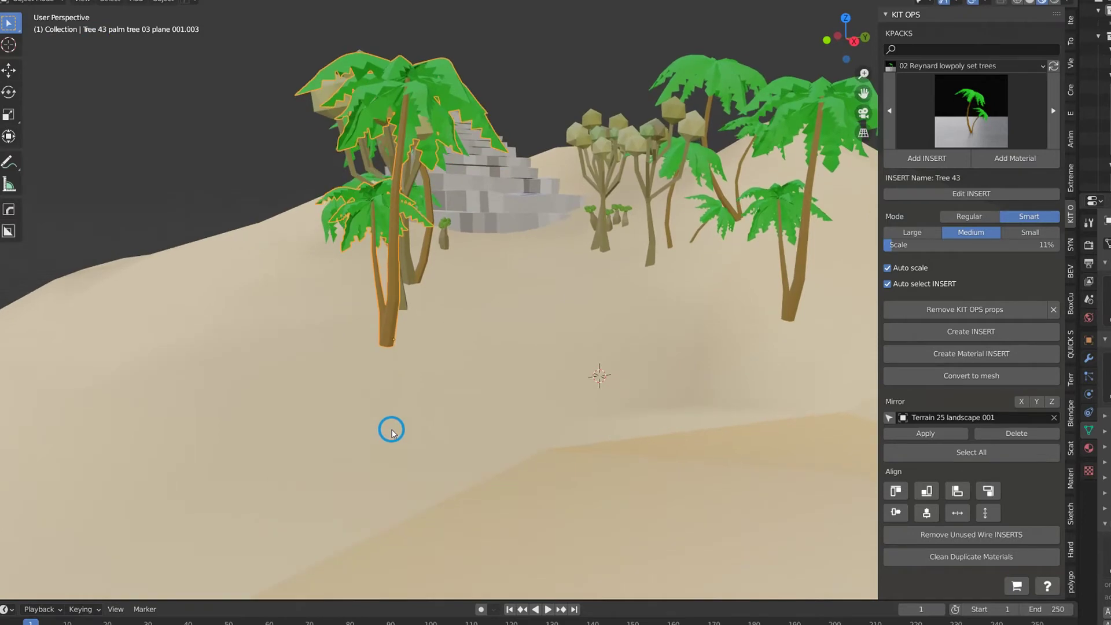
{"action": "middle_click_drag", "start_coordinate": [454, 409], "coordinate": [360, 392]}
{"action": "scroll", "coordinate": [356, 405], "scroll_direction": "up", "scroll_amount": 2}
{"action": "scroll", "coordinate": [355, 418], "scroll_direction": "down", "scroll_amount": 2}
{"action": "middle_click_drag", "start_coordinate": [426, 403], "coordinate": [377, 401]}
{"action": "scroll", "coordinate": [462, 413], "scroll_direction": "up", "scroll_amount": 2}
{"action": "scroll", "coordinate": [463, 412], "scroll_direction": "down", "scroll_amount": 2}
{"action": "scroll", "coordinate": [463, 411], "scroll_direction": "up", "scroll_amount": 2}
{"action": "key", "text": "ctrl+alt+KP_0"}
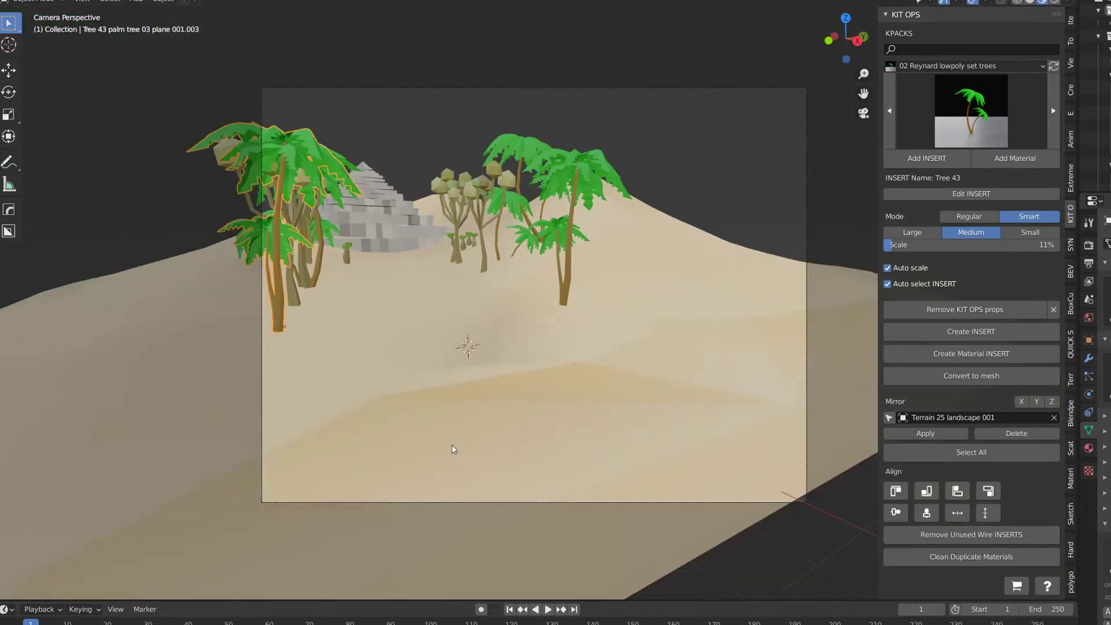
{"action": "left_click", "coordinate": [1103, 22]}
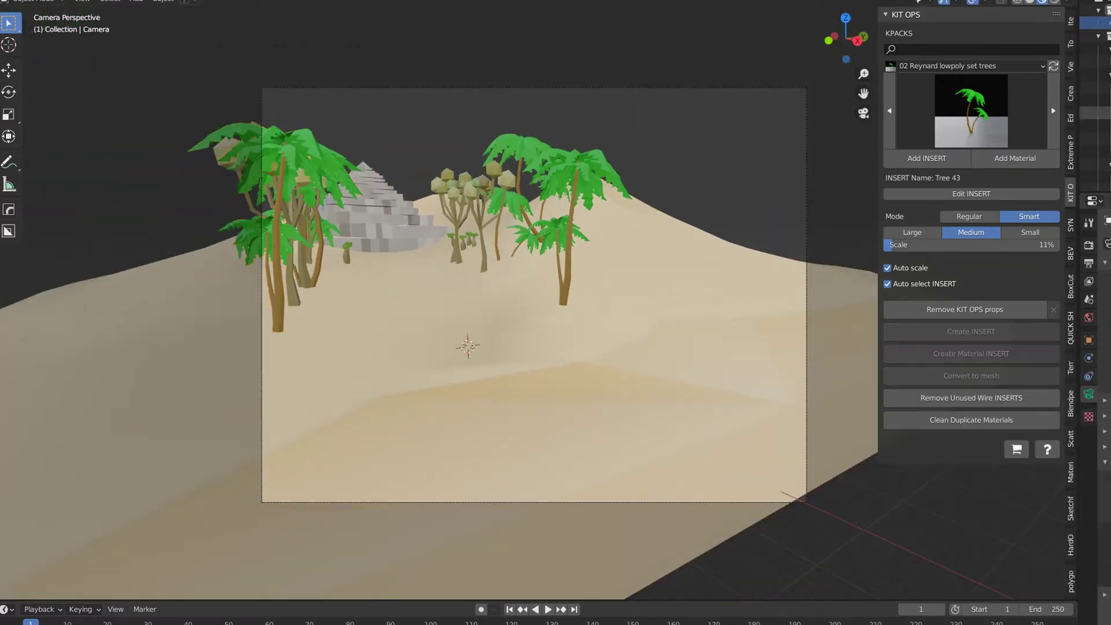
{"action": "middle_click_drag", "start_coordinate": [468, 346], "coordinate": [506, 346], "text": "shift"}
{"action": "middle_click_drag", "start_coordinate": [709, 382], "coordinate": [723, 487], "text": "shift"}
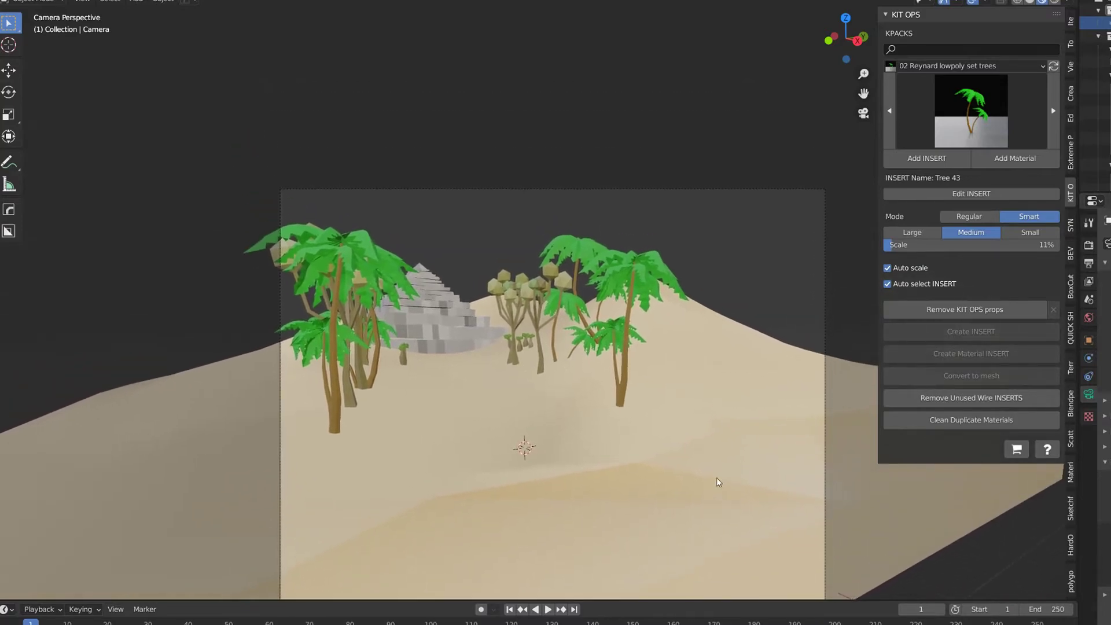
- Add a Rock 08 lrg 02 from the 04 Reynard lowpoly set rocks kit on the dune beside the near palms
{"action": "left_click", "coordinate": [987, 65]}
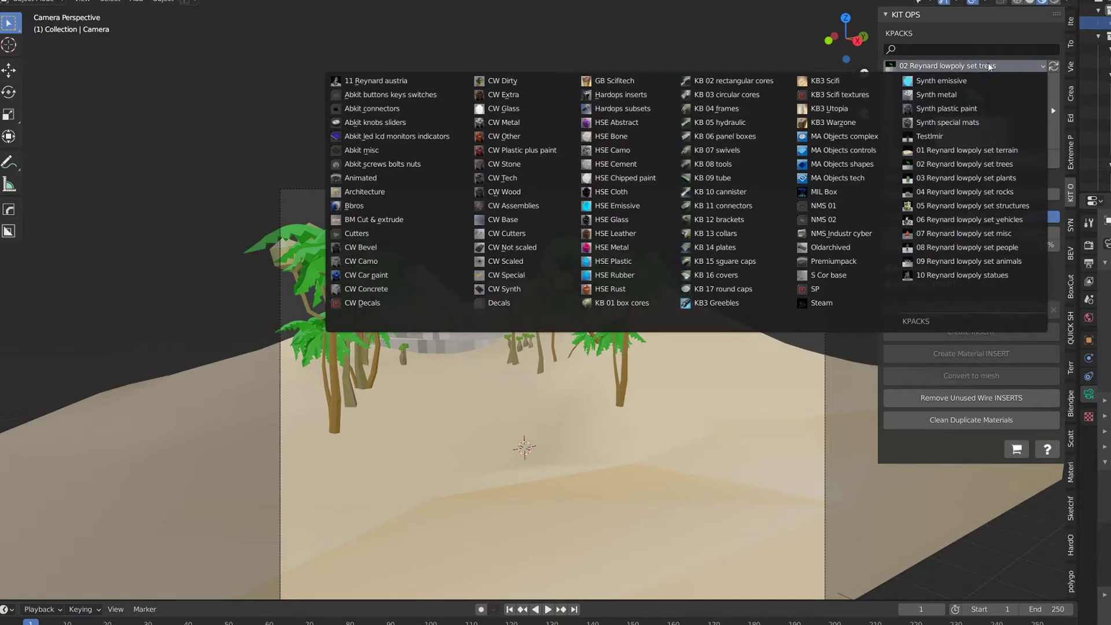
{"action": "left_click", "coordinate": [994, 193]}
{"action": "left_click", "coordinate": [970, 108]}
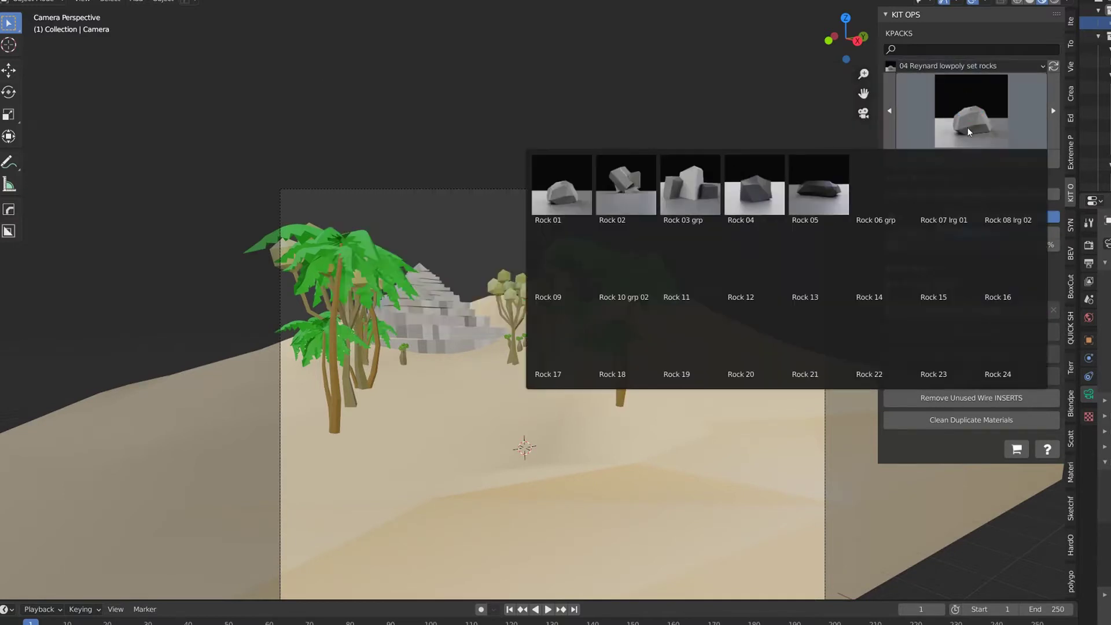
{"action": "left_click", "coordinate": [1002, 183]}
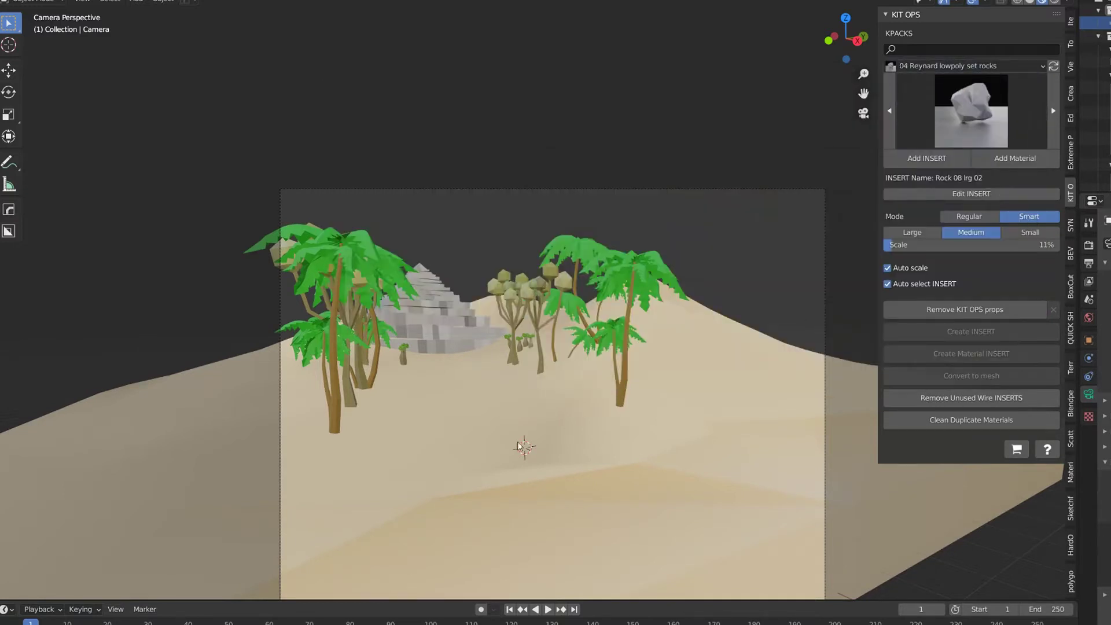
{"action": "left_click", "coordinate": [518, 456]}
{"action": "left_click", "coordinate": [932, 158]}
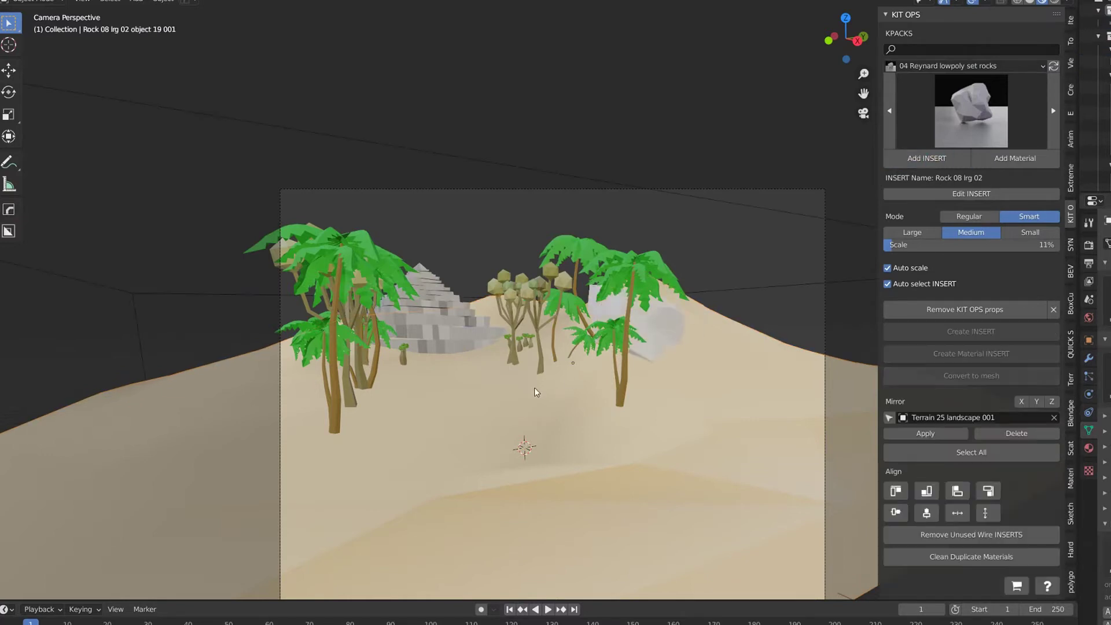
{"action": "left_click_drag", "start_coordinate": [453, 426], "coordinate": [211, 453]}
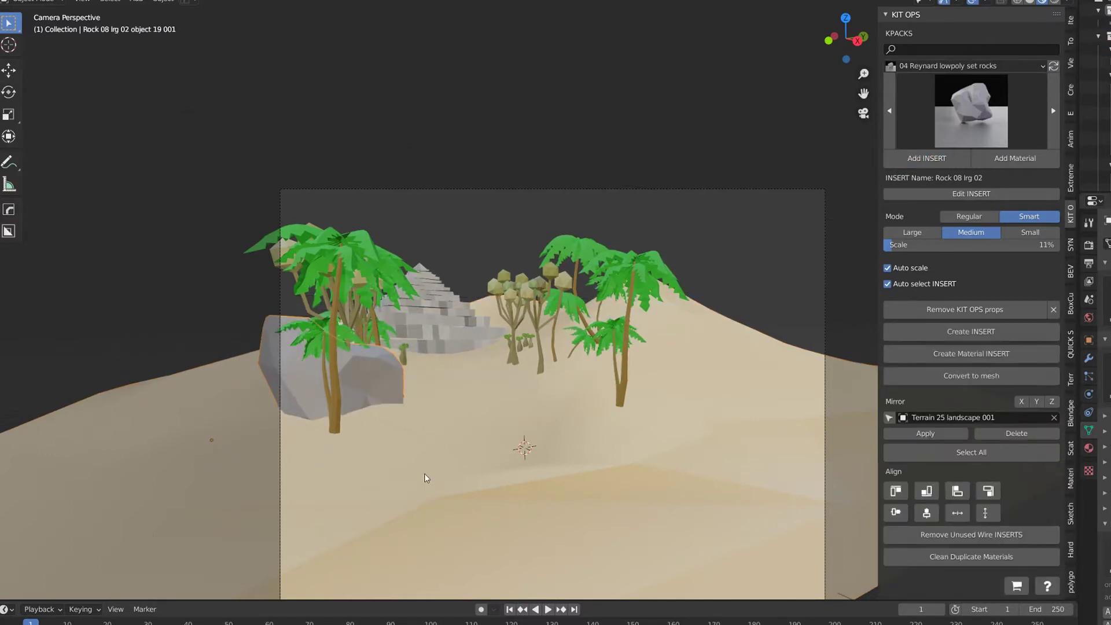
- Move the large rock along Y toward the edge of the camera frame and turn it about Z
{"action": "key", "text": "g"}
{"action": "key", "text": "y"}
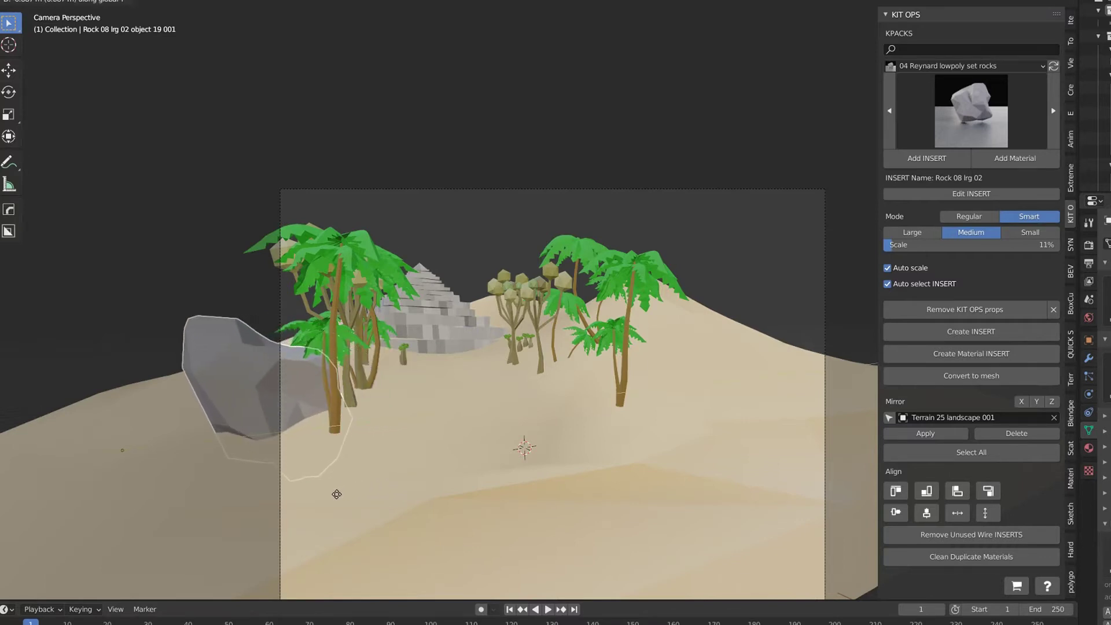
{"action": "left_click", "coordinate": [359, 502]}
{"action": "key", "text": "r"}
{"action": "key", "text": "z"}
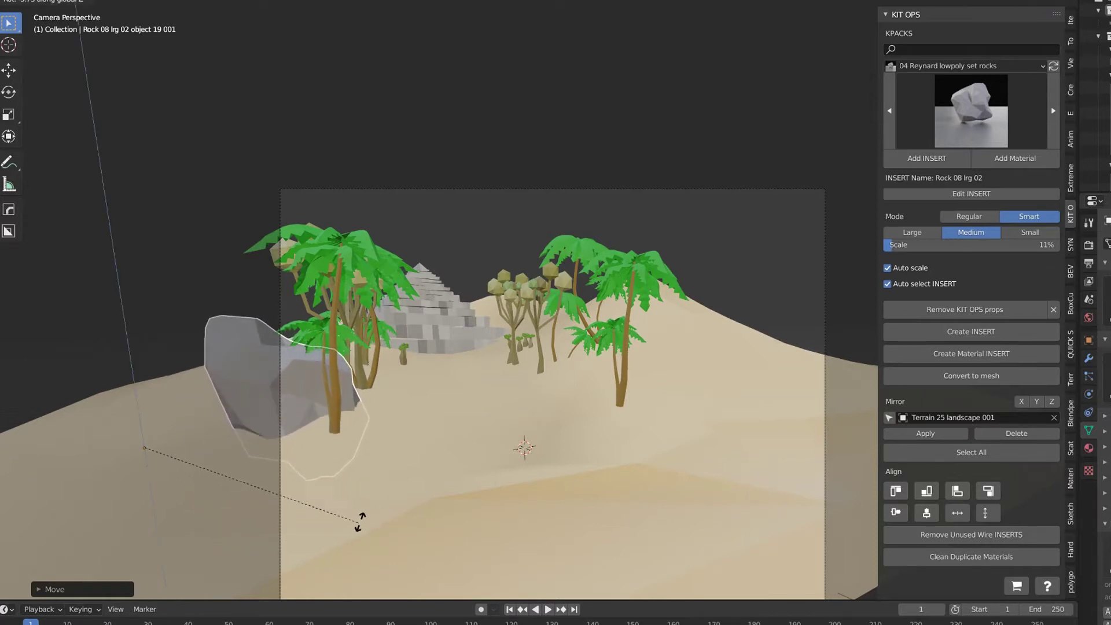
{"action": "left_click", "coordinate": [158, 508]}
- Push the large rock back along X and adjust it along Y so it sits partly buried behind the near palms
{"action": "key", "text": "g"}
{"action": "key", "text": "y"}
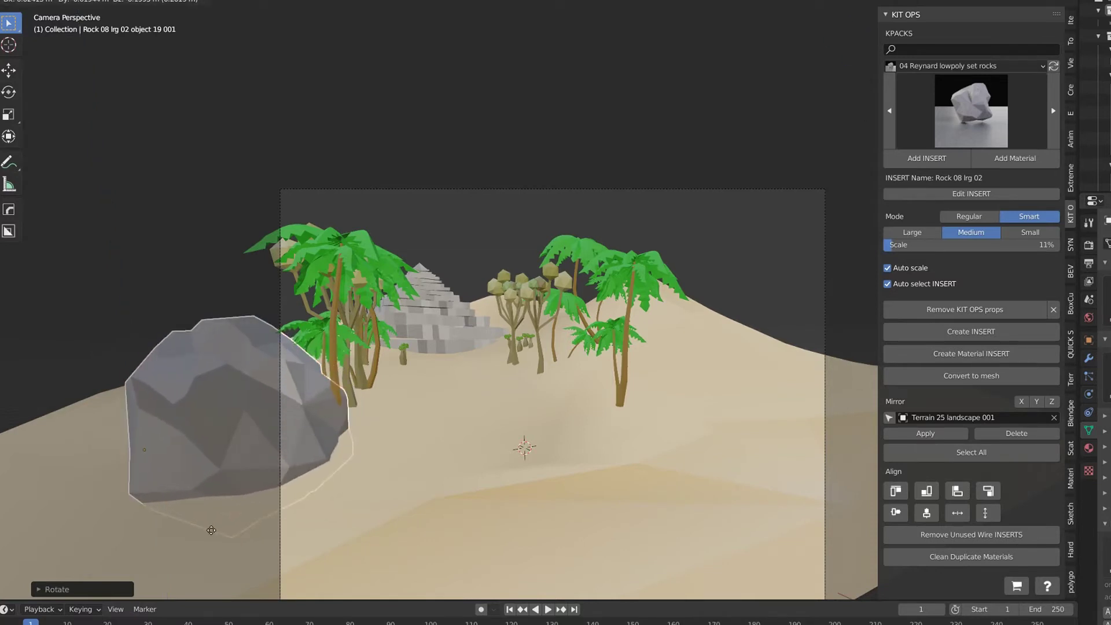
{"action": "left_click", "coordinate": [243, 553]}
{"action": "key", "text": "g"}
{"action": "key", "text": "x"}
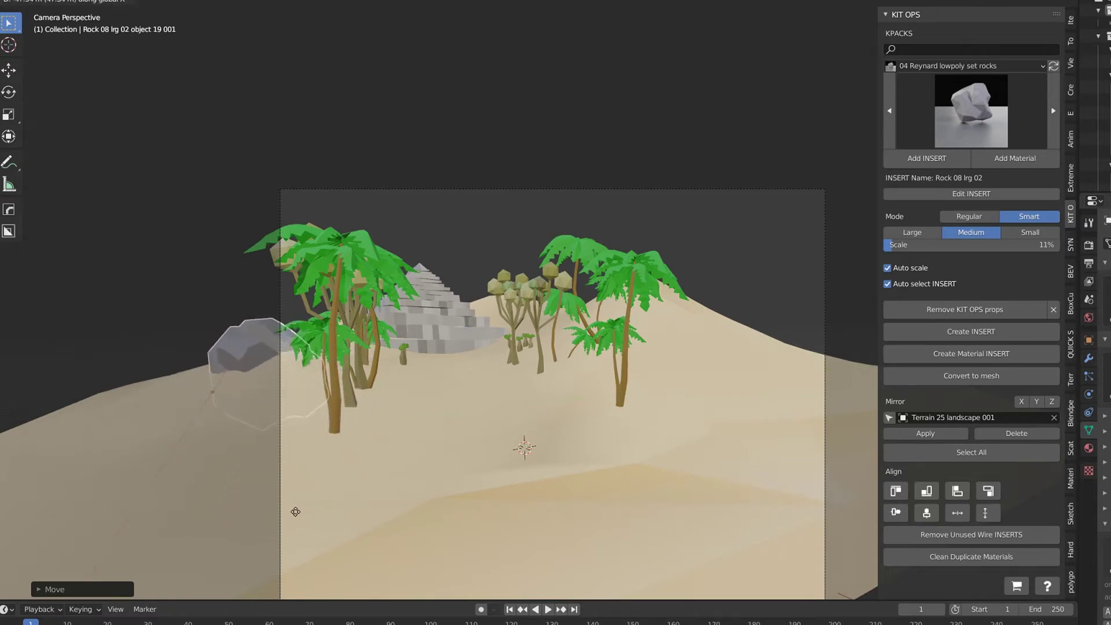
{"action": "key", "text": "y"}
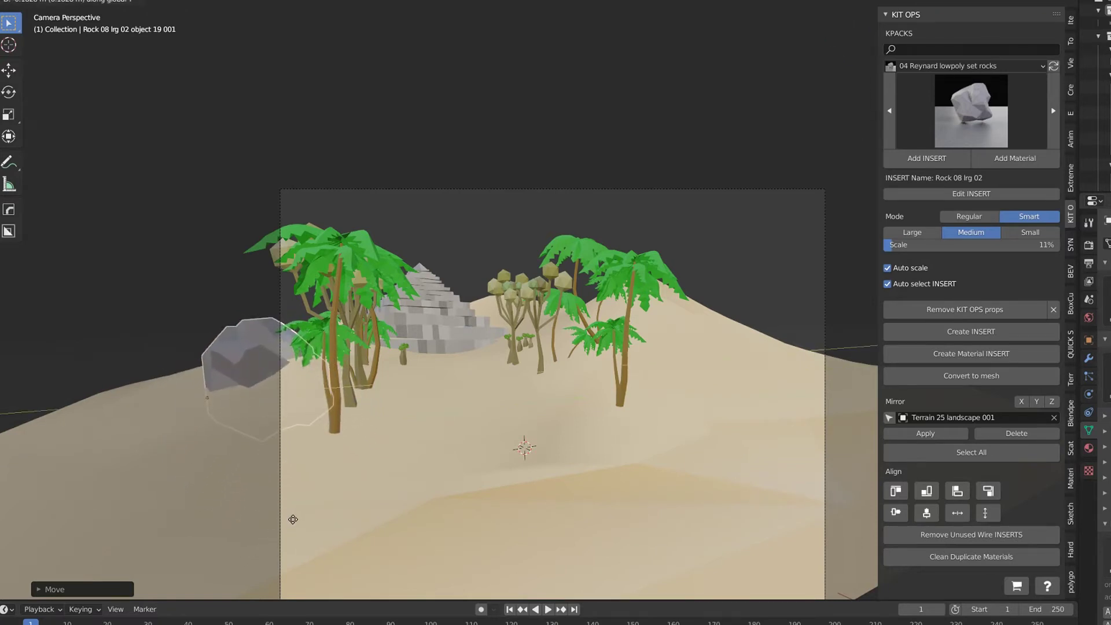
{"action": "left_click", "coordinate": [332, 545]}
- Settle the large rock behind the near palms and add a Rock 07 lrg 01 from the rocks kit at Small size
{"action": "left_click", "coordinate": [521, 107]}
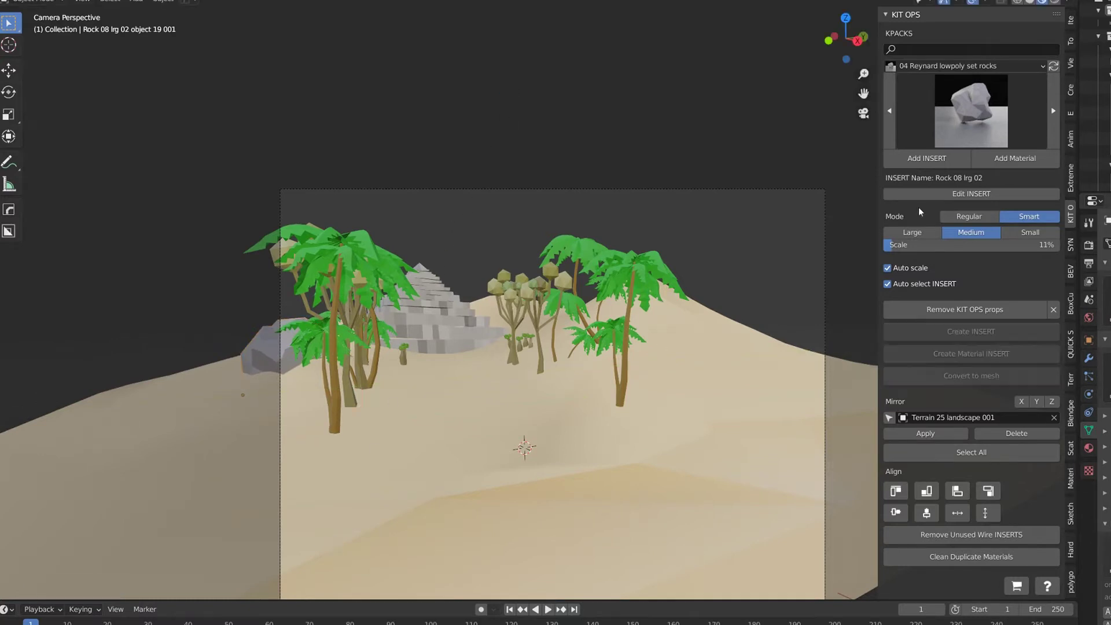
{"action": "left_click", "coordinate": [984, 107]}
{"action": "left_click", "coordinate": [958, 185]}
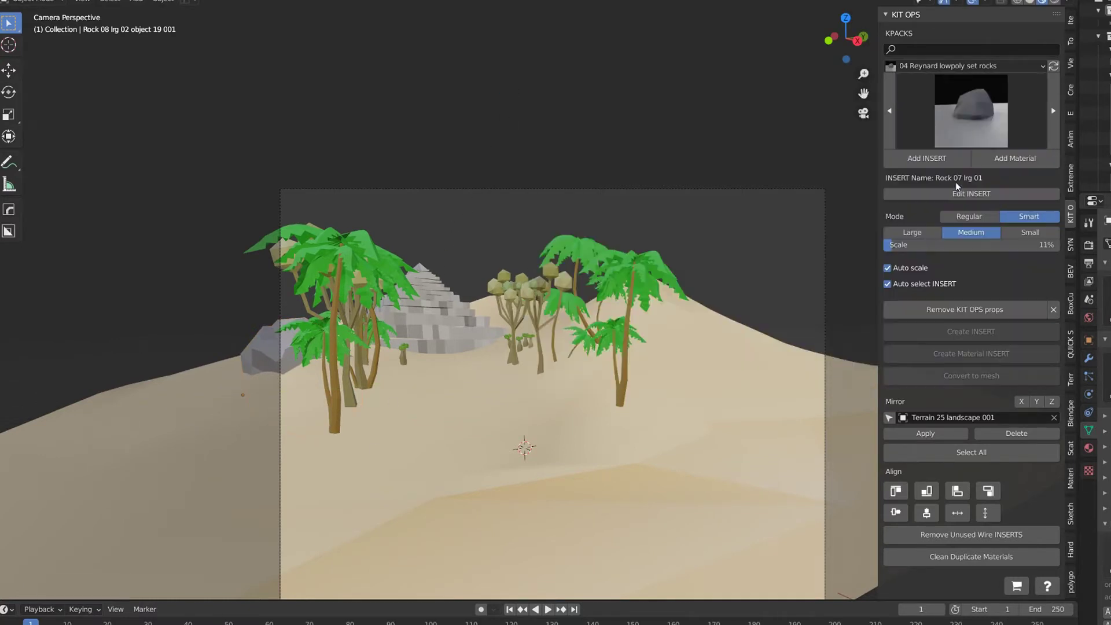
{"action": "left_click", "coordinate": [941, 162]}
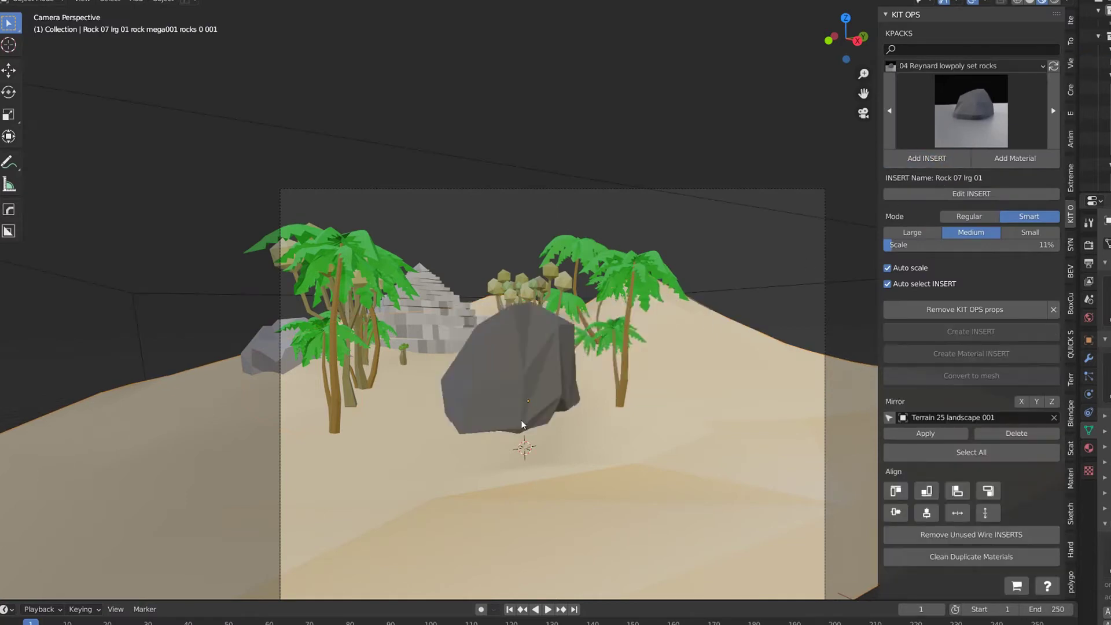
{"action": "key", "text": "l"}
{"action": "key", "text": "m"}
{"action": "key", "text": "s"}
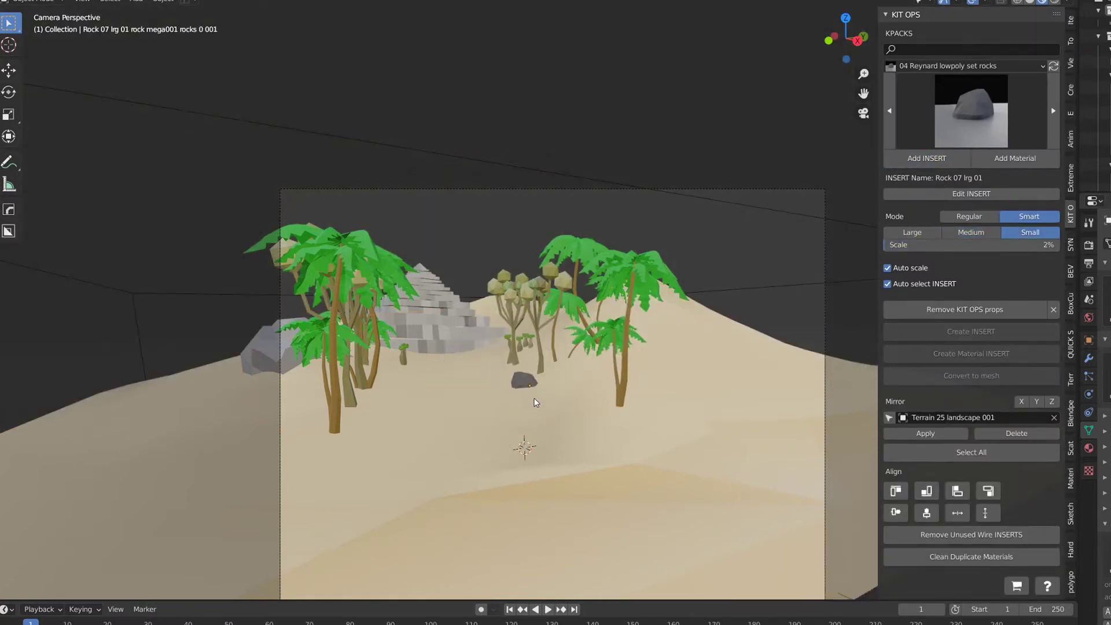
- Place small Rock 07 lrg 01 rocks at the pyramid's foot, beside the near palm group and beside the opposite palm trunk
{"action": "left_click", "coordinate": [472, 362]}
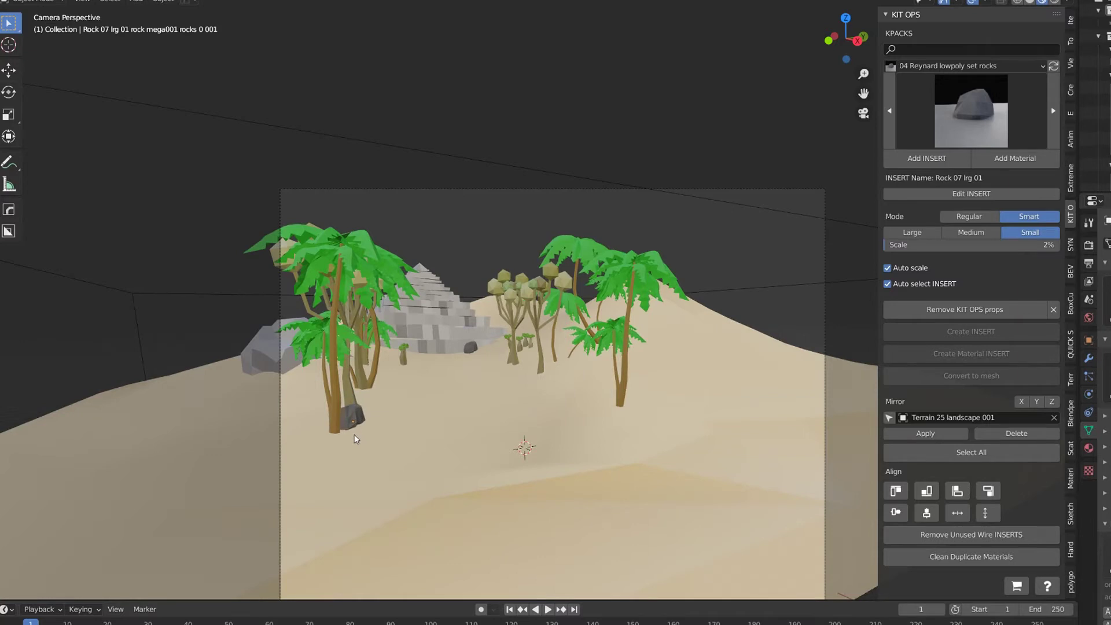
{"action": "left_click", "coordinate": [333, 433]}
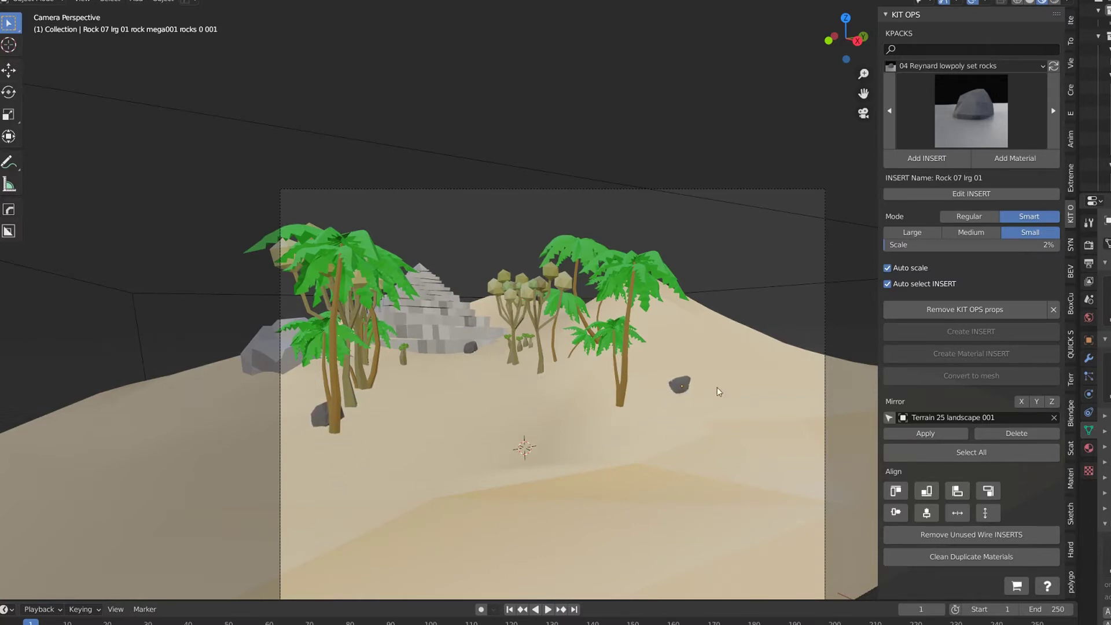
{"action": "left_click", "coordinate": [606, 412]}
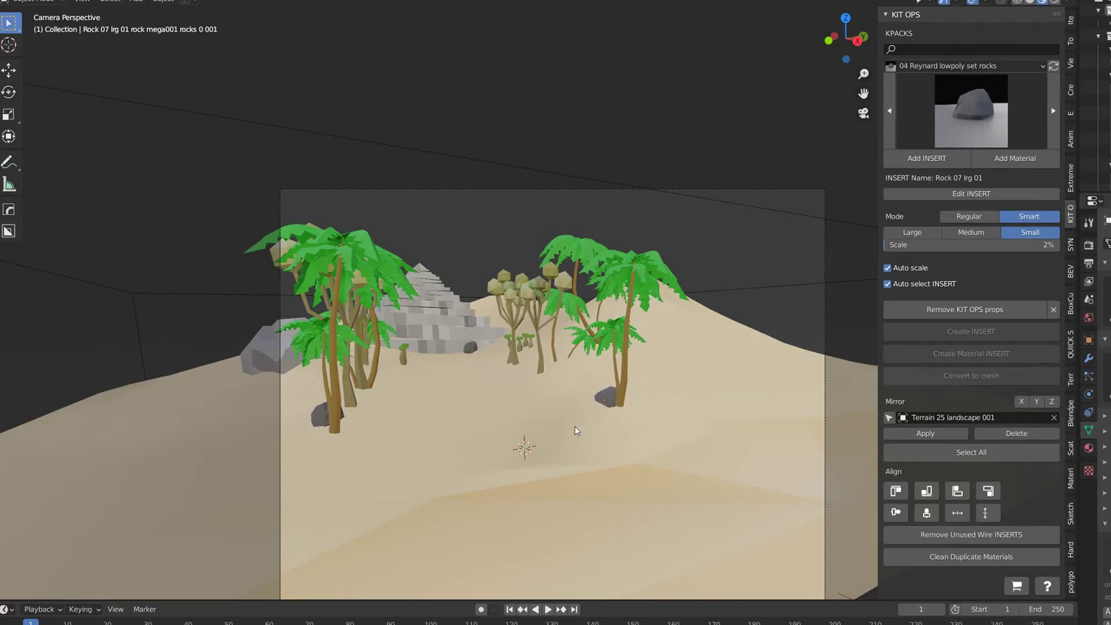
- Place another small rock next to the one at the pyramid's foot and scale it down
{"action": "left_click", "coordinate": [462, 369]}
{"action": "key", "text": "s"}
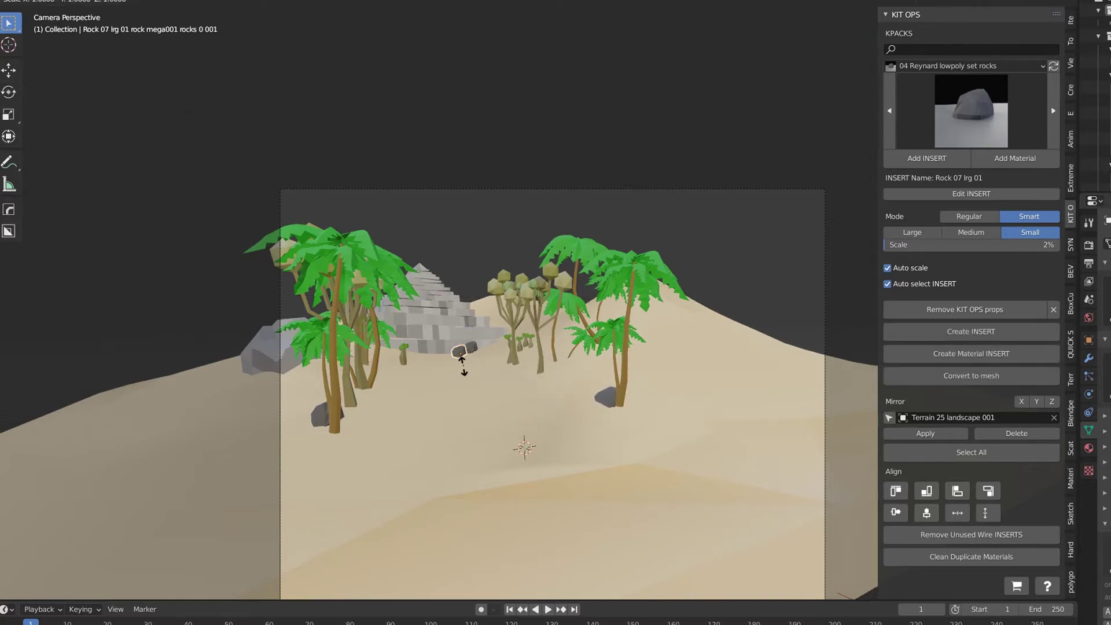
{"action": "left_click", "coordinate": [465, 366]}
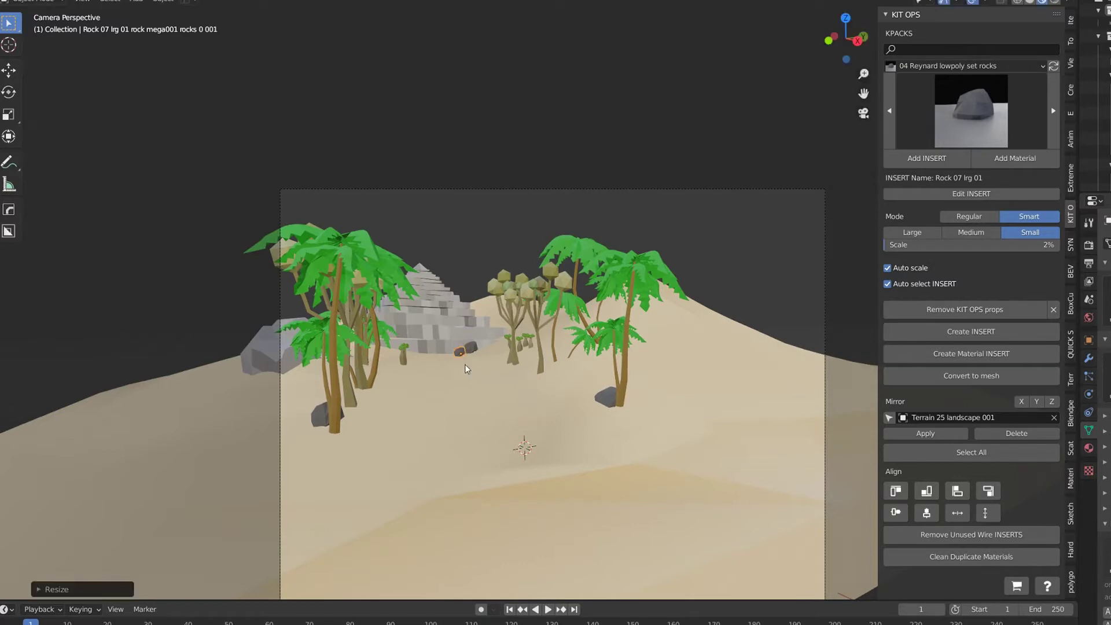
{"action": "left_click", "coordinate": [728, 250]}
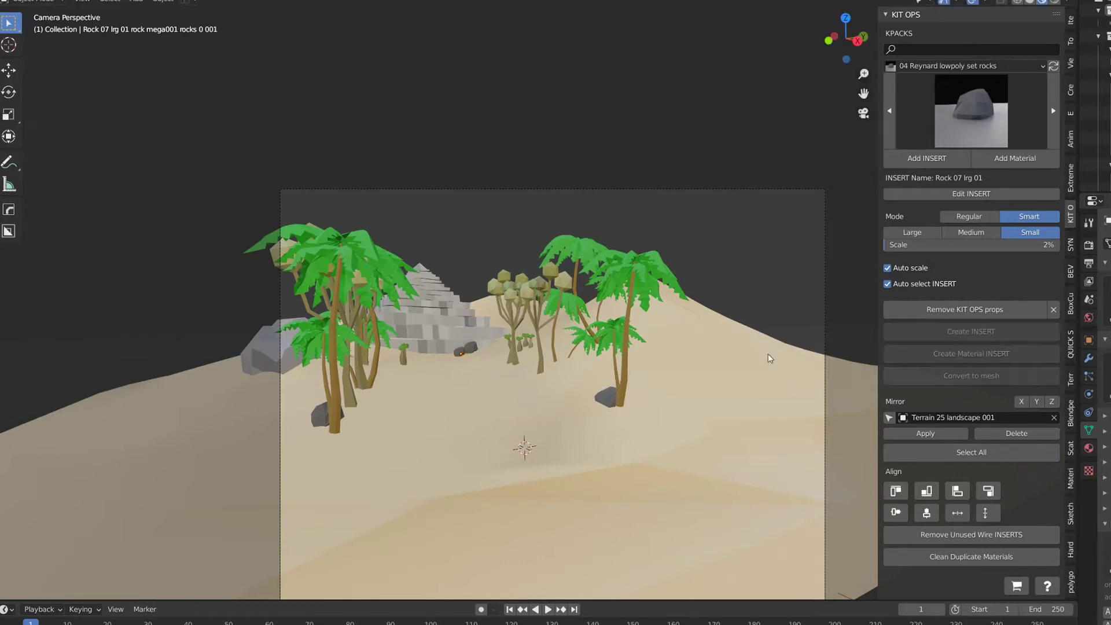
- Preview the scene in rendered shading, then return to the material preview
{"action": "left_click", "coordinate": [1053, 2]}
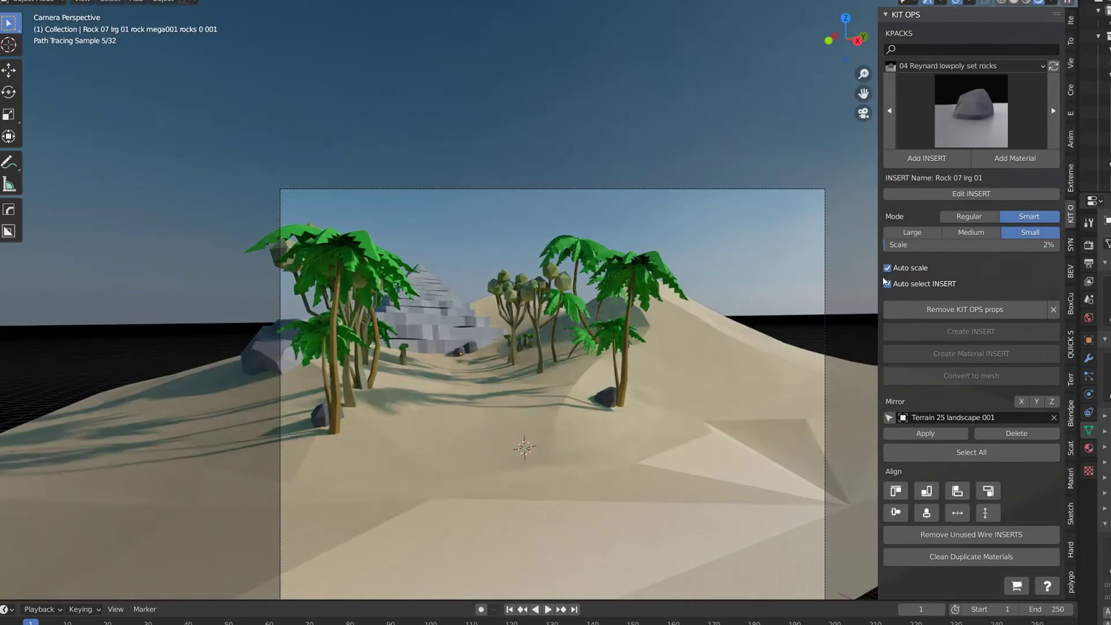
{"action": "left_click", "coordinate": [1027, 3]}
{"action": "scroll", "coordinate": [777, 353], "scroll_direction": "up", "scroll_amount": 1}
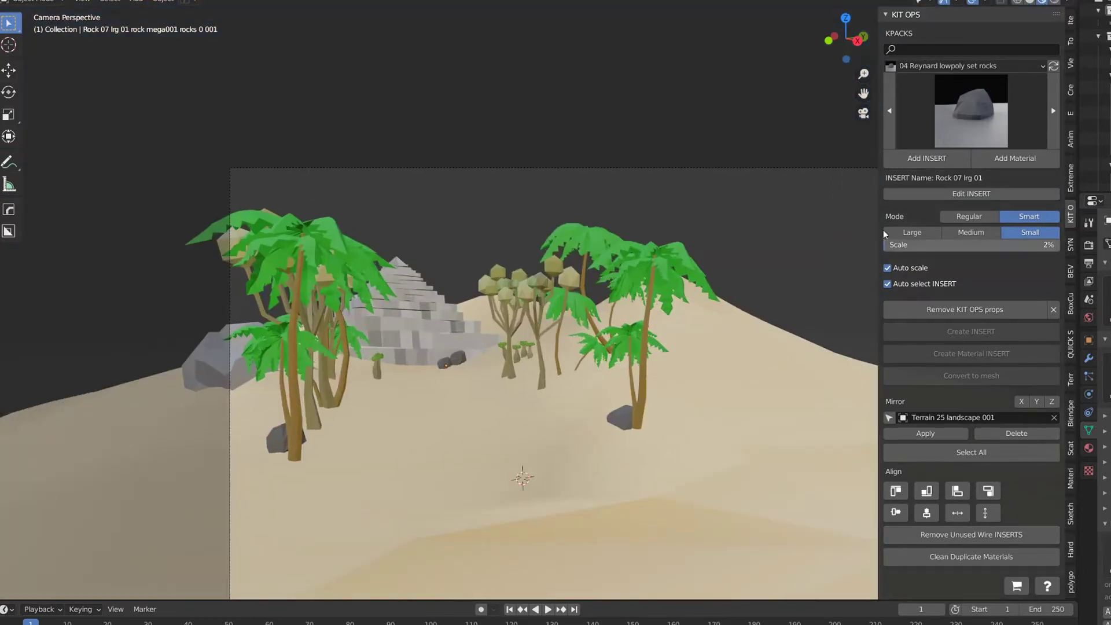
- Add a Gras 02 from the 03 Reynard lowpoly set plants kit to the terrain at Small size
{"action": "left_click", "coordinate": [963, 87]}
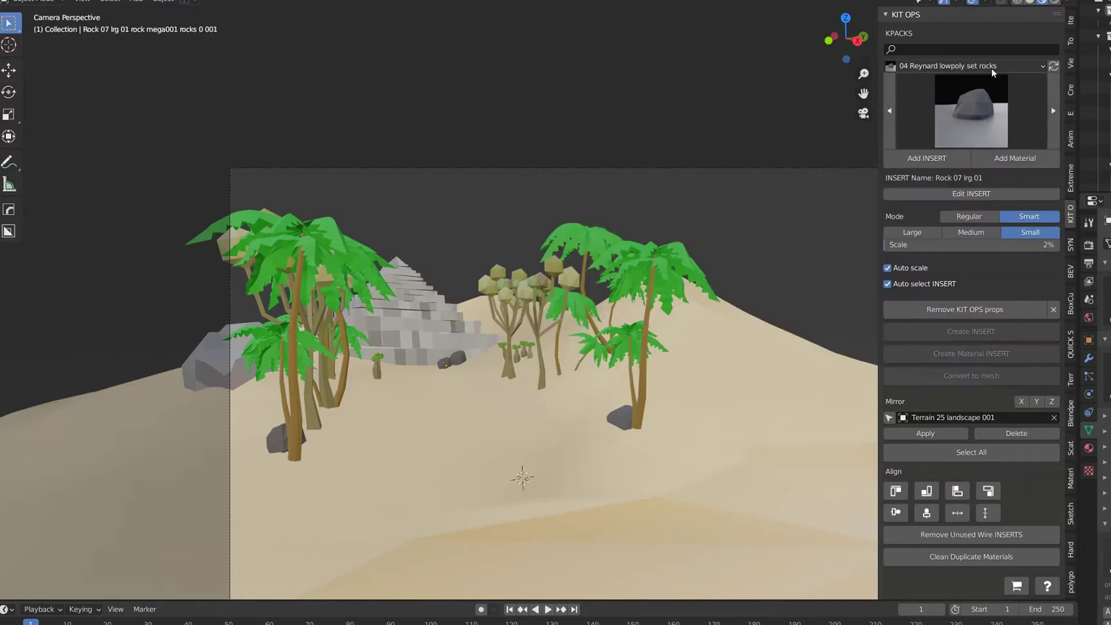
{"action": "left_click", "coordinate": [991, 67]}
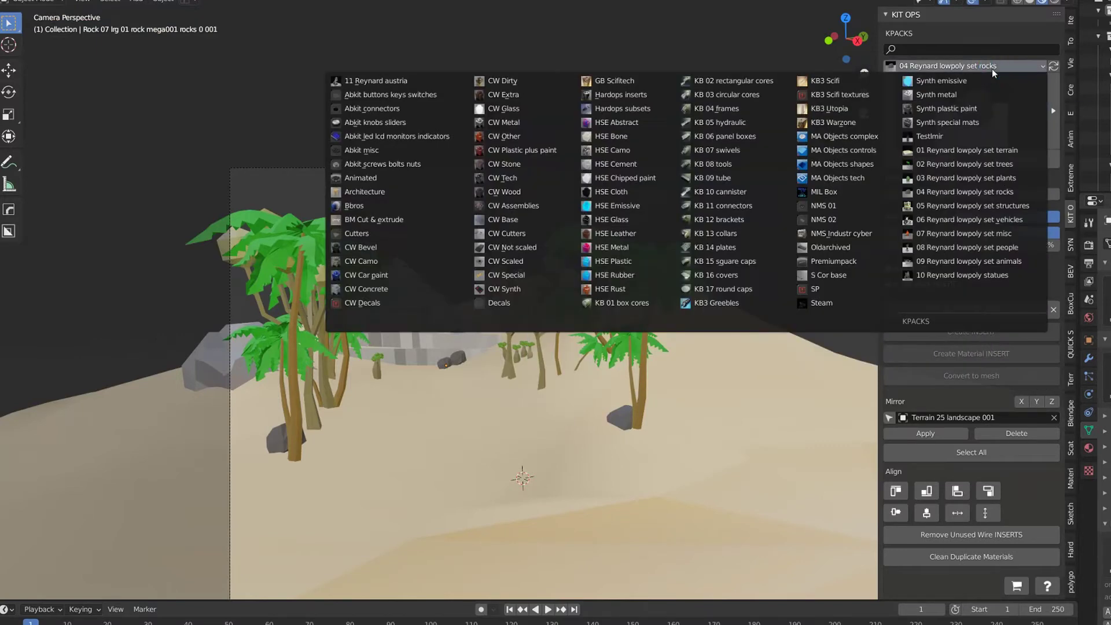
{"action": "left_click", "coordinate": [986, 178]}
{"action": "left_click", "coordinate": [988, 128]}
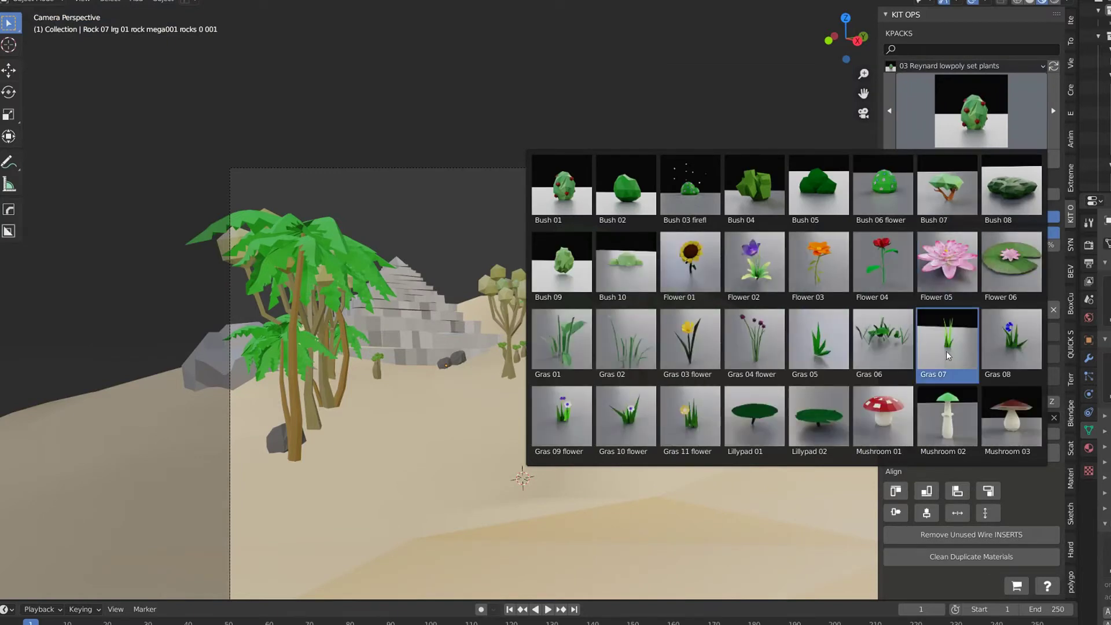
{"action": "left_click", "coordinate": [640, 355]}
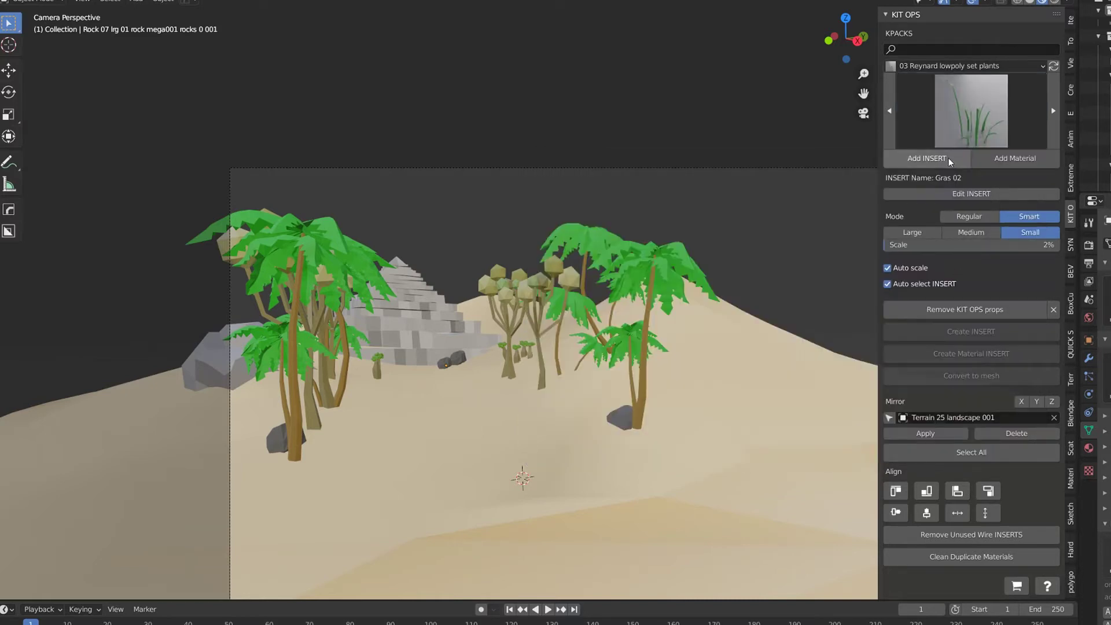
{"action": "left_click", "coordinate": [740, 415]}
{"action": "left_click", "coordinate": [933, 161]}
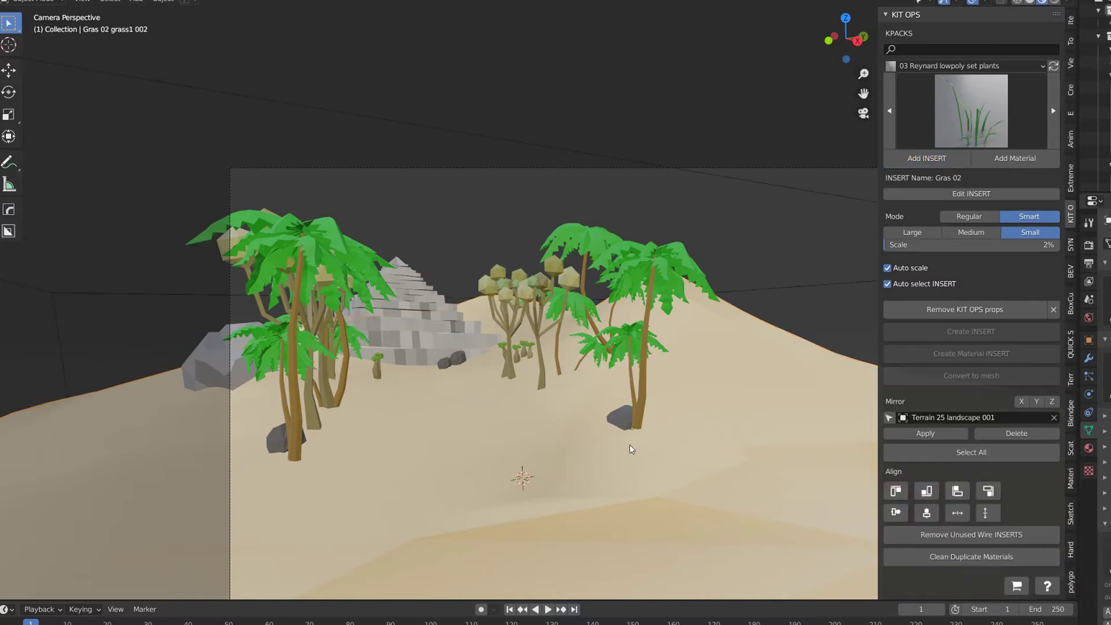
- Place Gras 02 tufts at the bases of the palms and trees, beside the pyramid rocks and by the large rock
{"action": "scroll", "coordinate": [642, 444], "scroll_direction": "up", "scroll_amount": 1}
{"action": "scroll", "coordinate": [644, 445], "scroll_direction": "down", "scroll_amount": 1}
{"action": "left_click", "coordinate": [642, 453]}
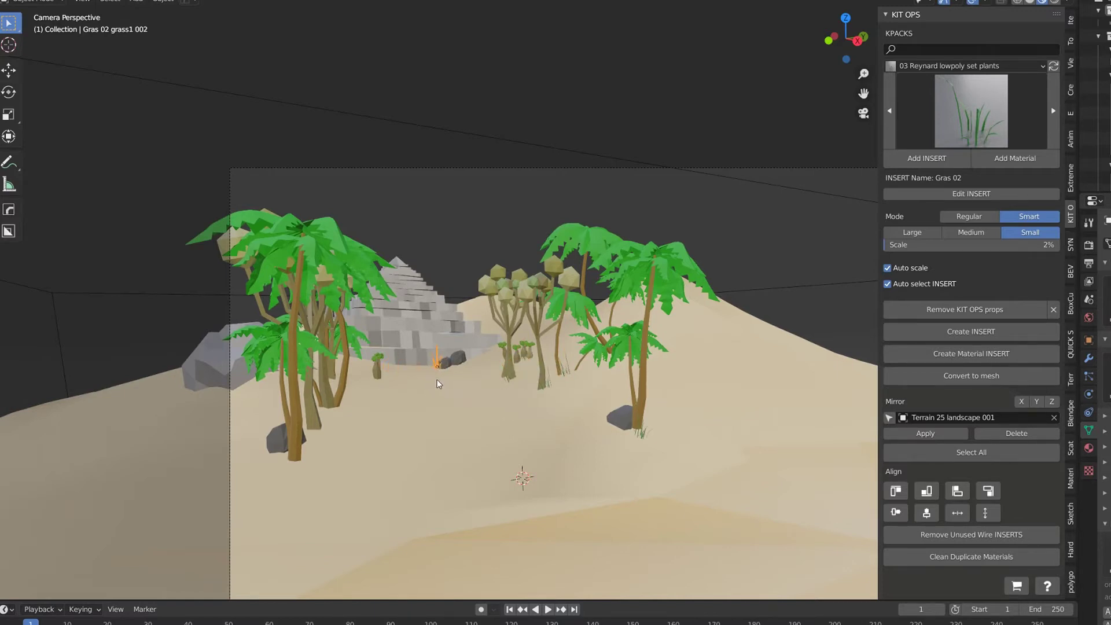
{"action": "left_click", "coordinate": [326, 421]}
{"action": "left_click", "coordinate": [305, 465]}
{"action": "left_click", "coordinate": [283, 468]}
{"action": "left_click", "coordinate": [249, 399]}
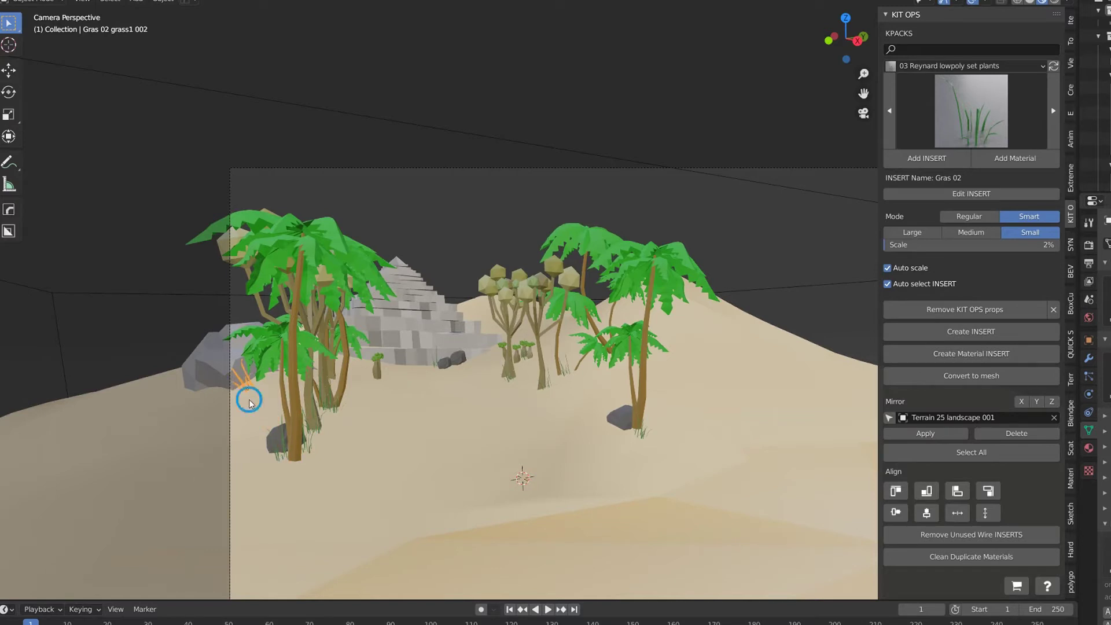
{"action": "left_click", "coordinate": [277, 384]}
- Clear the rotation of the grass tufts under the middle palm and tree, and select the tuft at the opposite palm
{"action": "left_click", "coordinate": [516, 411]}
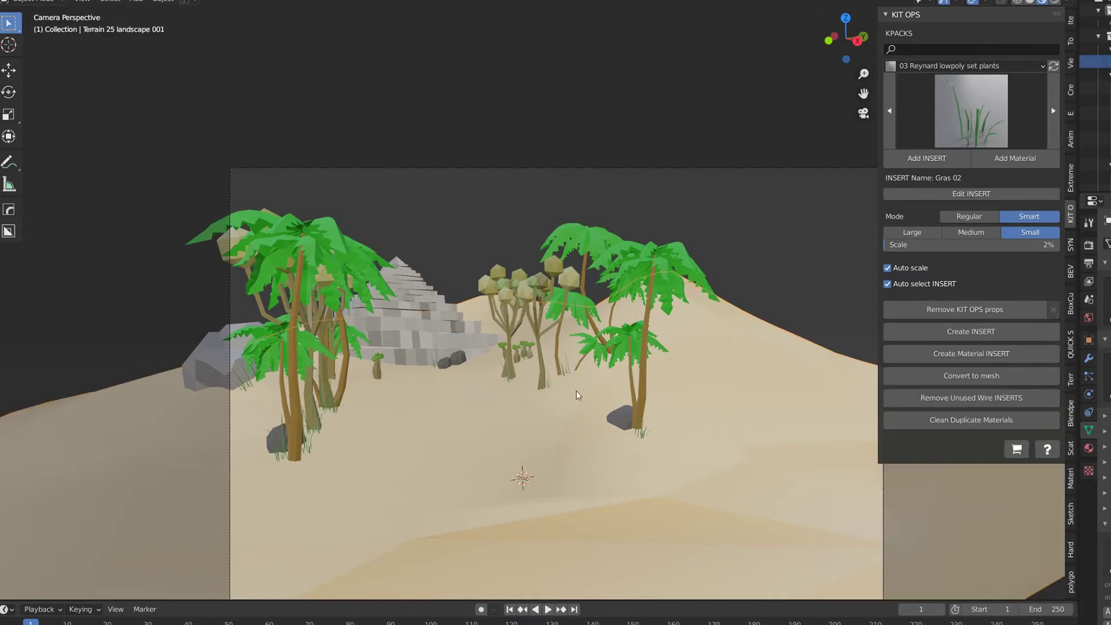
{"action": "left_click", "coordinate": [564, 368]}
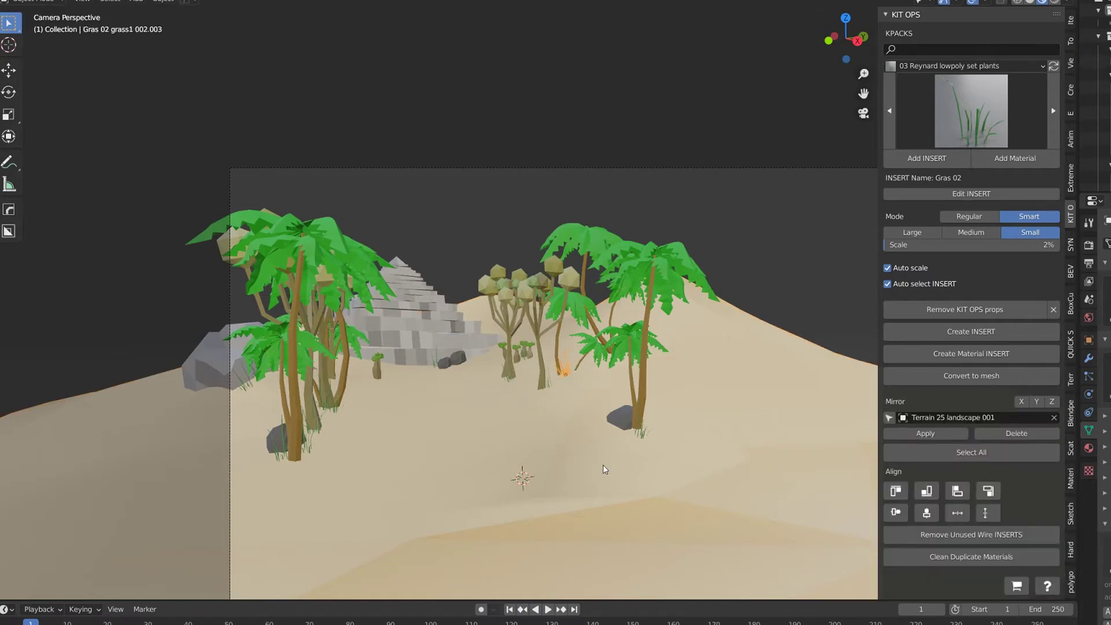
{"action": "key", "text": "alt+r"}
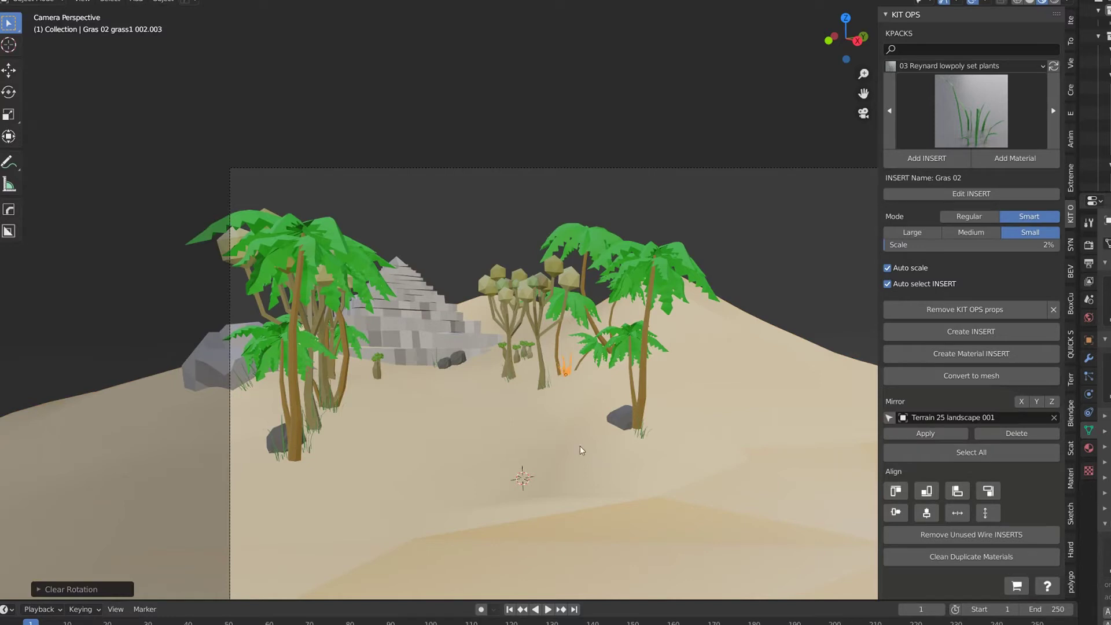
{"action": "left_click", "coordinate": [548, 385]}
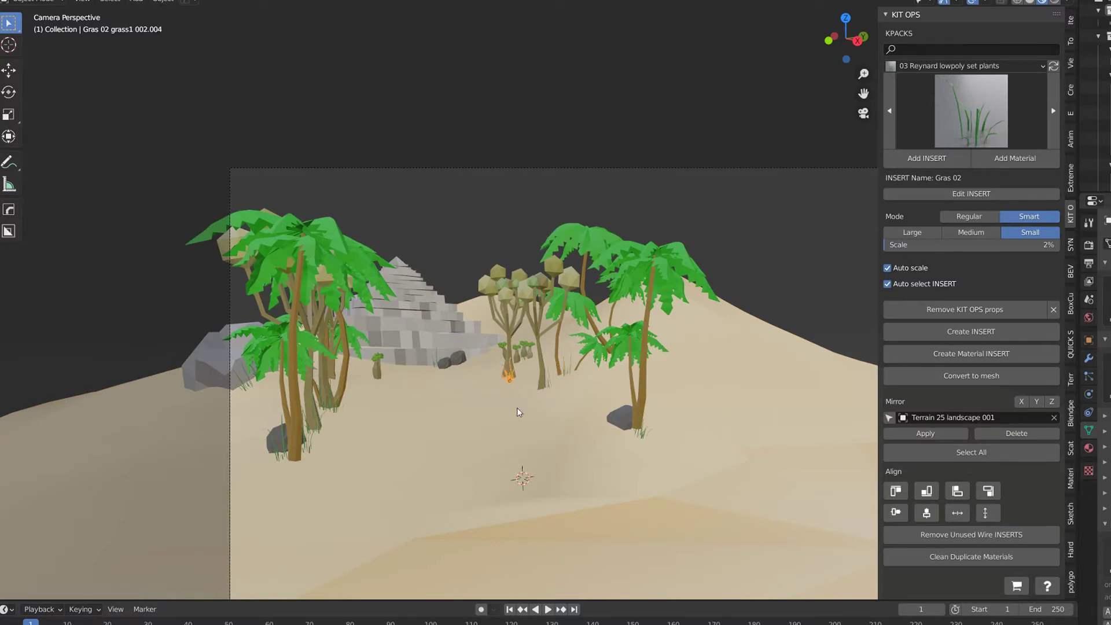
{"action": "key", "text": "alt+r"}
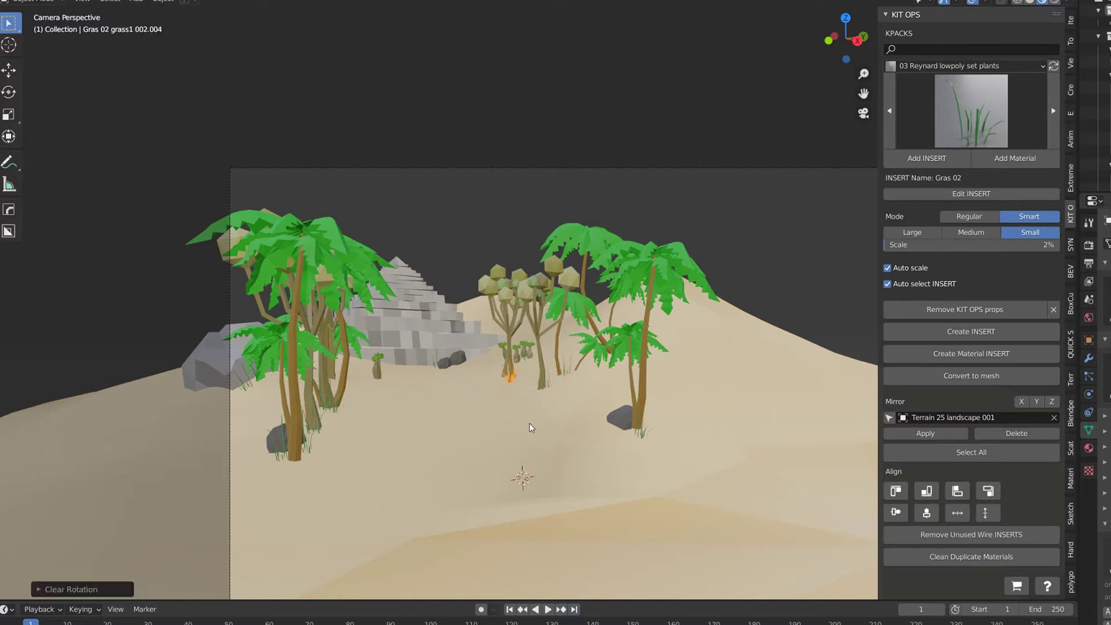
{"action": "left_click", "coordinate": [644, 433]}
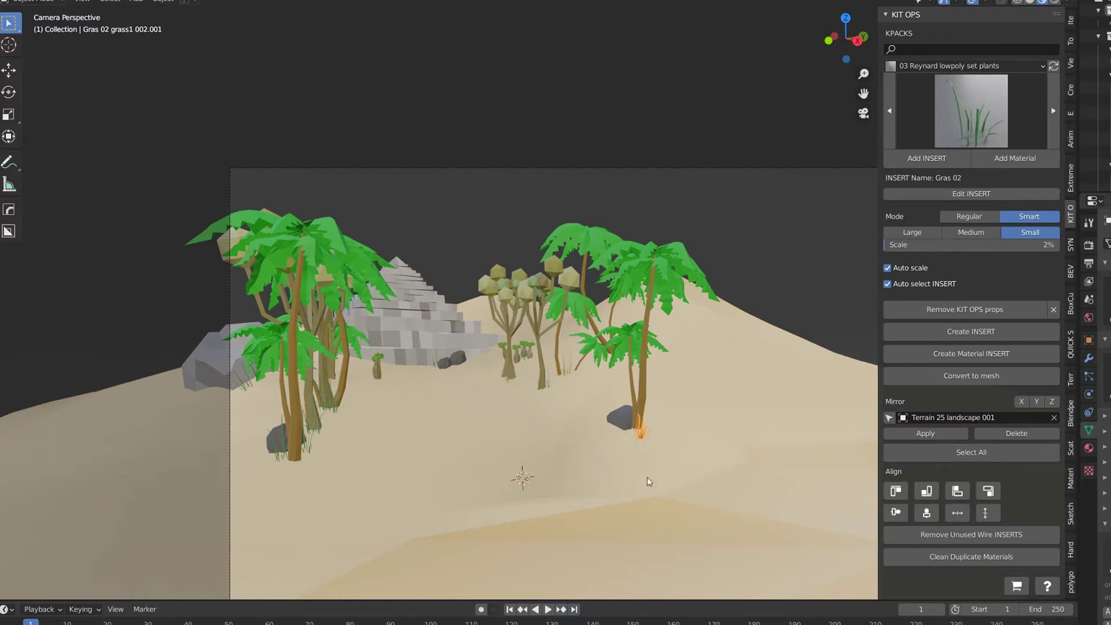
- Add the 01 Sphinxs 01 statue from the 10 Reynard lowpoly statues kit and raise it along Z above the dunes
{"action": "left_click", "coordinate": [744, 108]}
{"action": "left_click", "coordinate": [996, 63]}
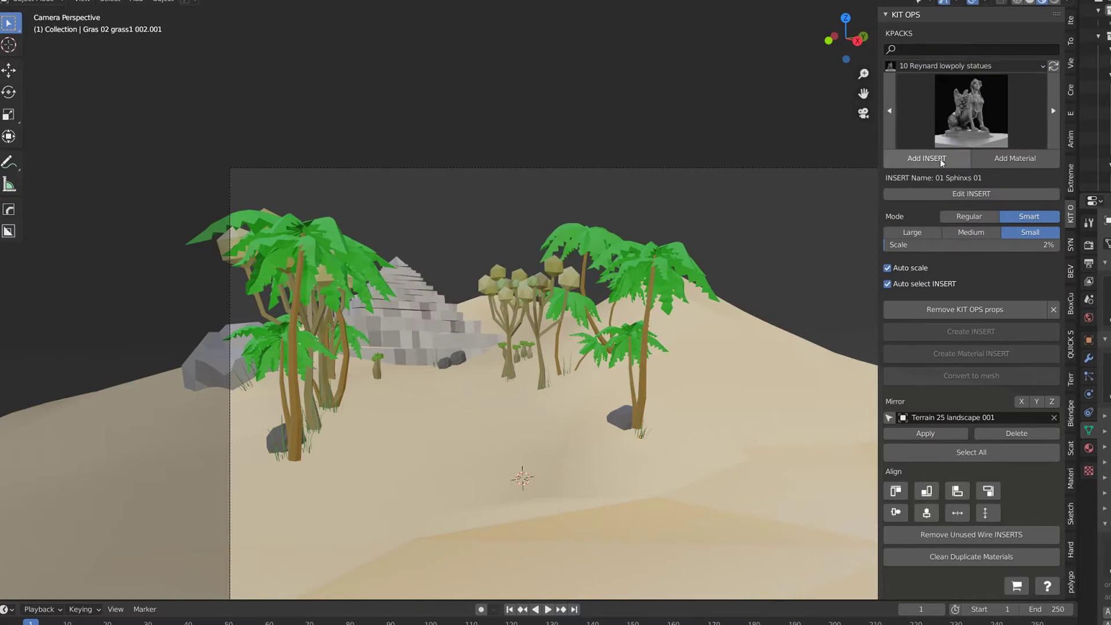
{"action": "left_click", "coordinate": [936, 162]}
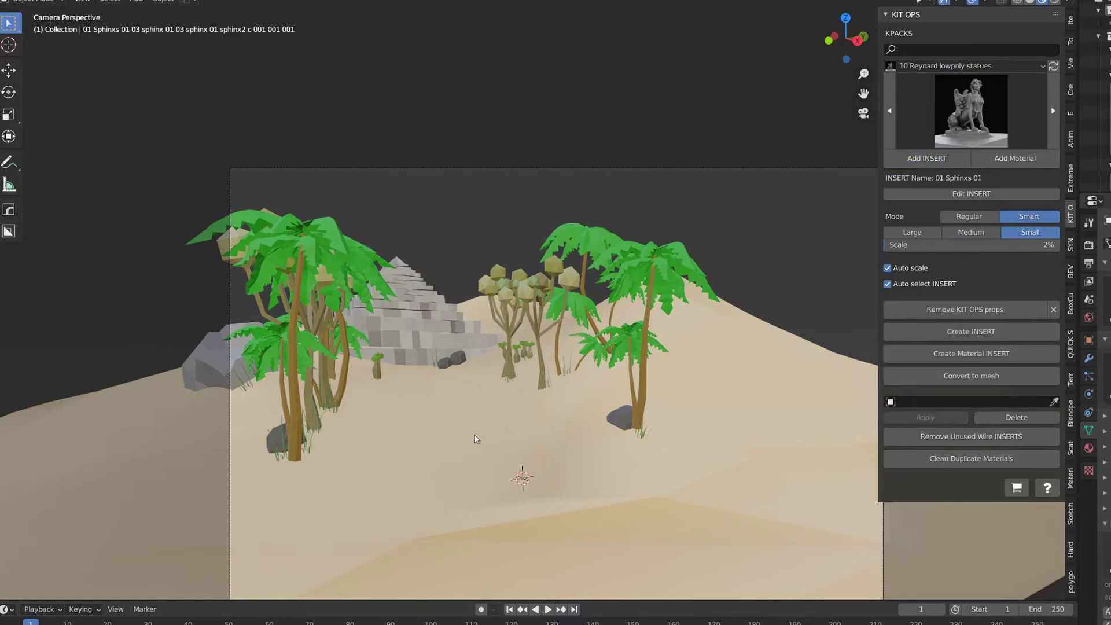
{"action": "key", "text": "g"}
{"action": "key", "text": "z"}
{"action": "left_click", "coordinate": [556, 318]}
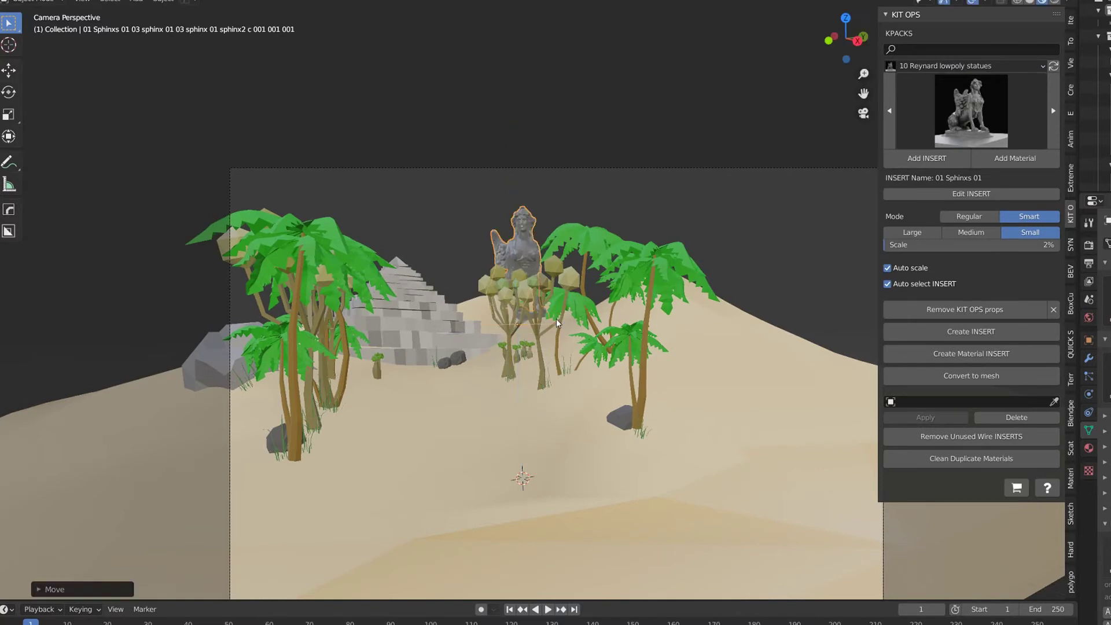
- Bring the sphinx toward the camera along X and shift it along Y between the two palm groups
{"action": "key", "text": "g"}
{"action": "key", "text": "x"}
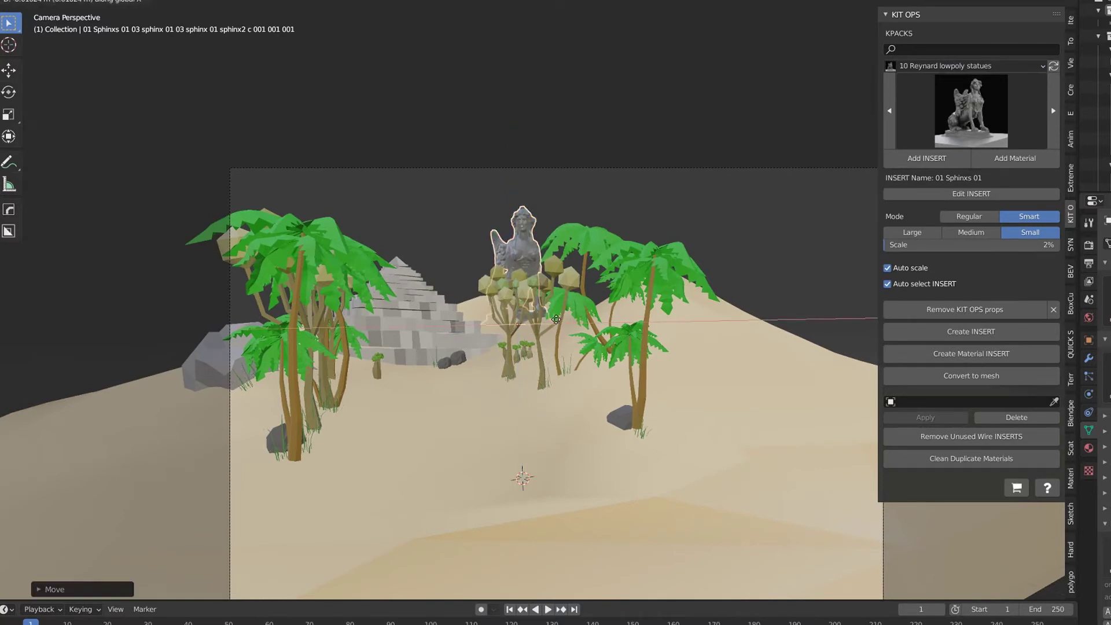
{"action": "left_click", "coordinate": [441, 411]}
{"action": "key", "text": "g"}
{"action": "key", "text": "x"}
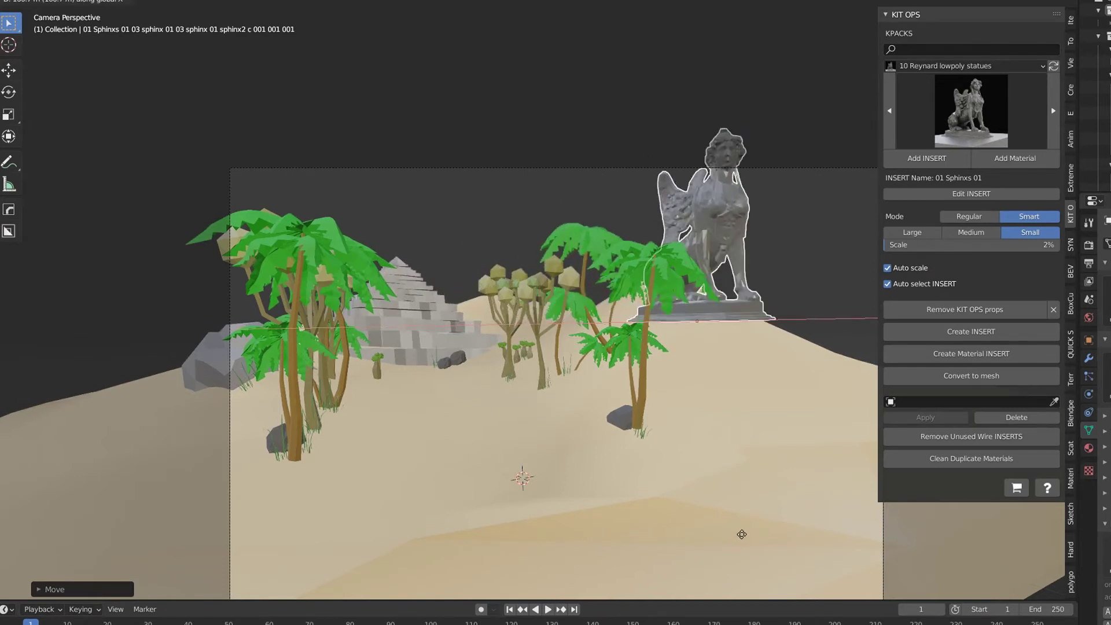
{"action": "key", "text": "y"}
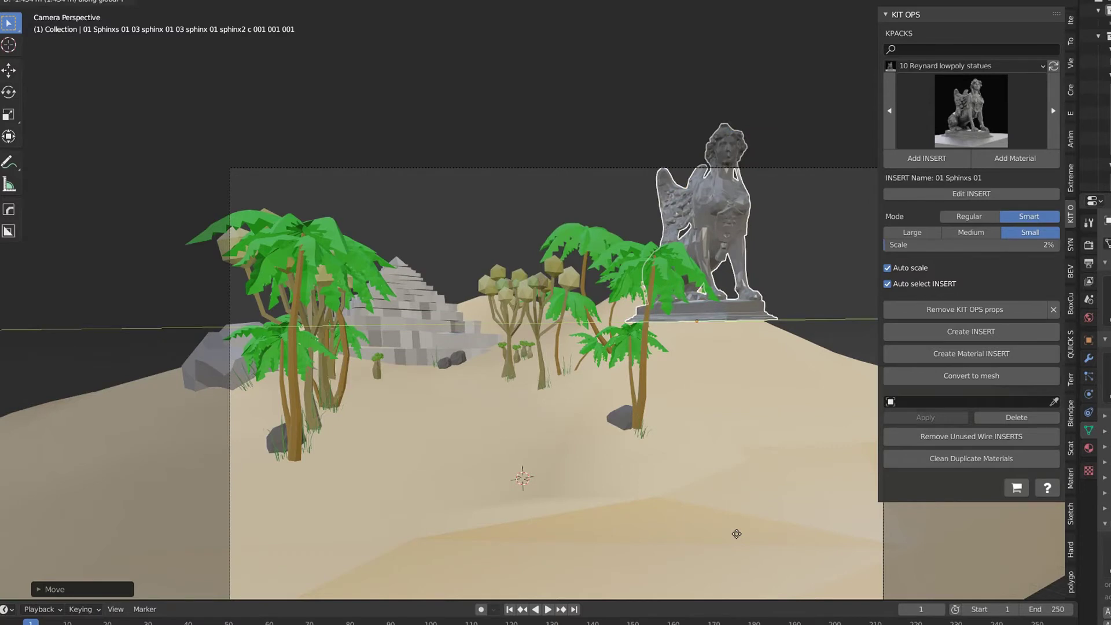
{"action": "left_click", "coordinate": [523, 543]}
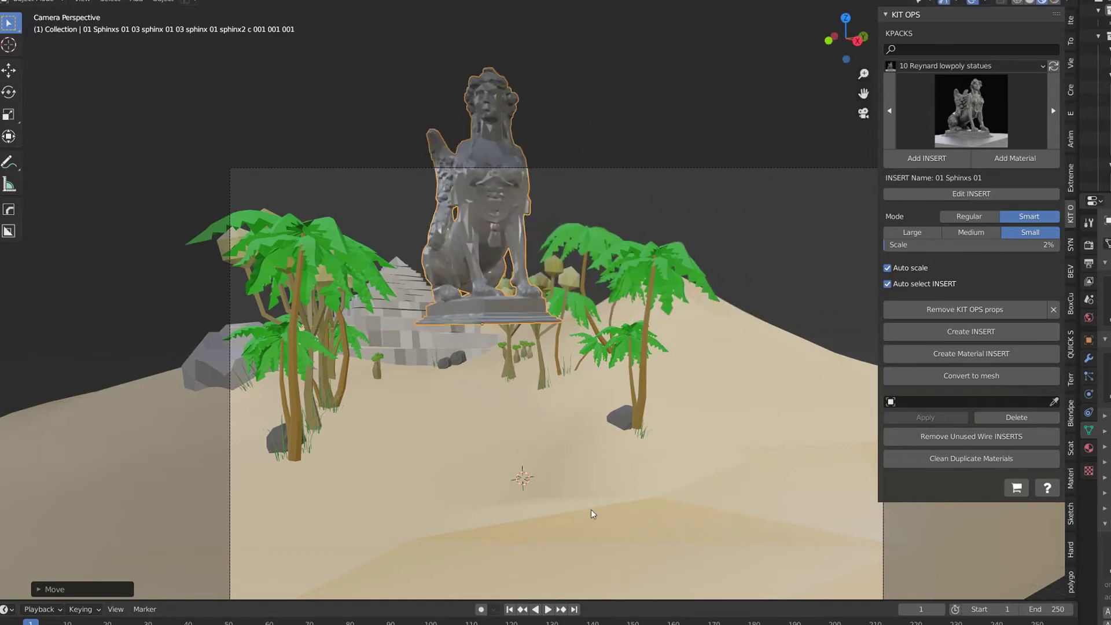
- Drop the sphinx onto the terrain and lower it along Z until its base is buried in the sand
{"action": "key", "text": "v"}
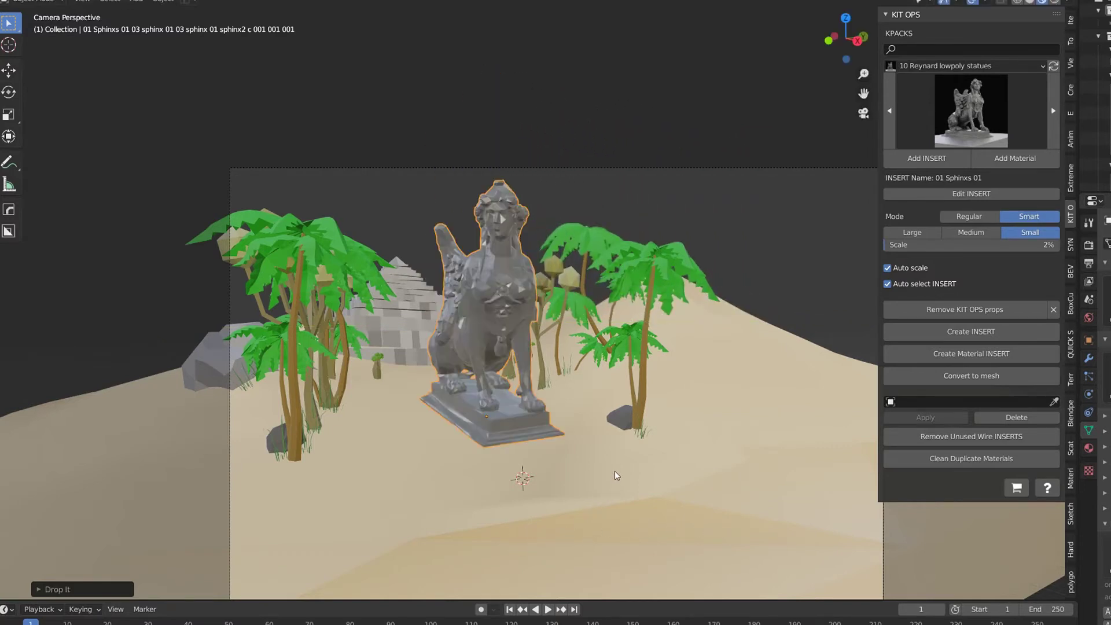
{"action": "key", "text": "g"}
{"action": "key", "text": "z"}
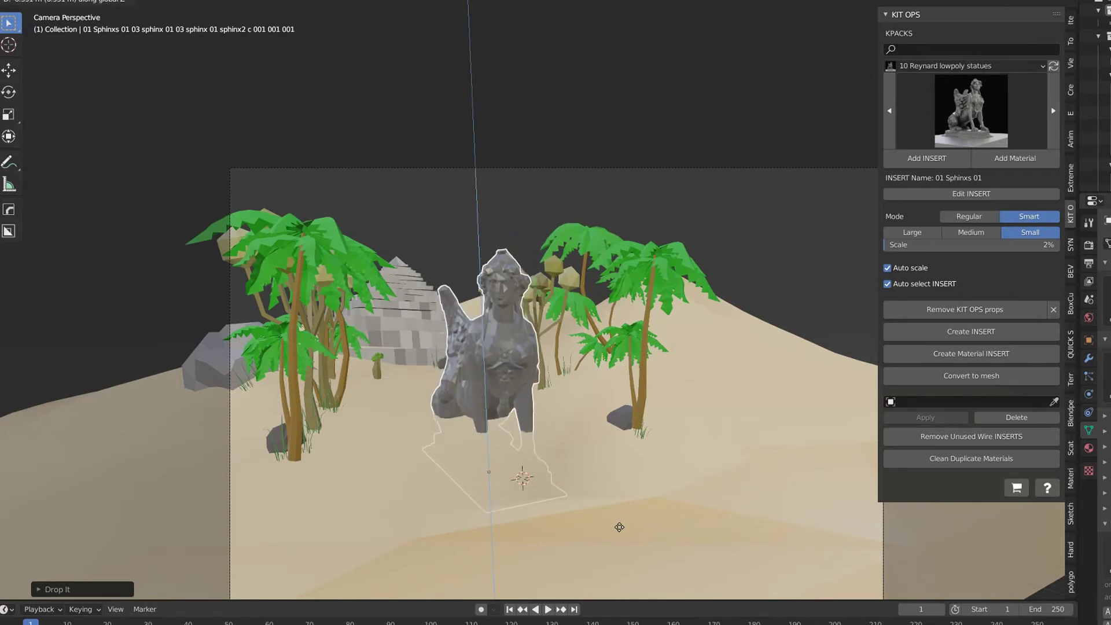
{"action": "left_click", "coordinate": [617, 527]}
- Tilt the sphinx statue to one side and sink it deeper into the sand along its local Z axis
{"action": "key", "text": "s"}
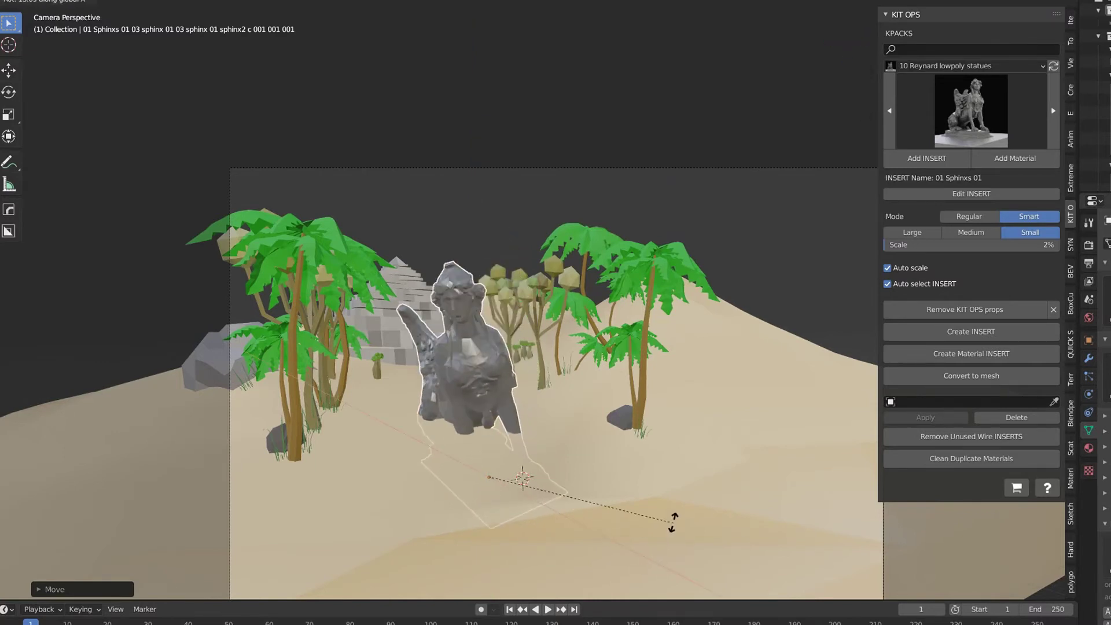
{"action": "left_click", "coordinate": [598, 575]}
{"action": "key", "text": "g"}
{"action": "key", "text": "z"}
{"action": "key", "text": "z"}
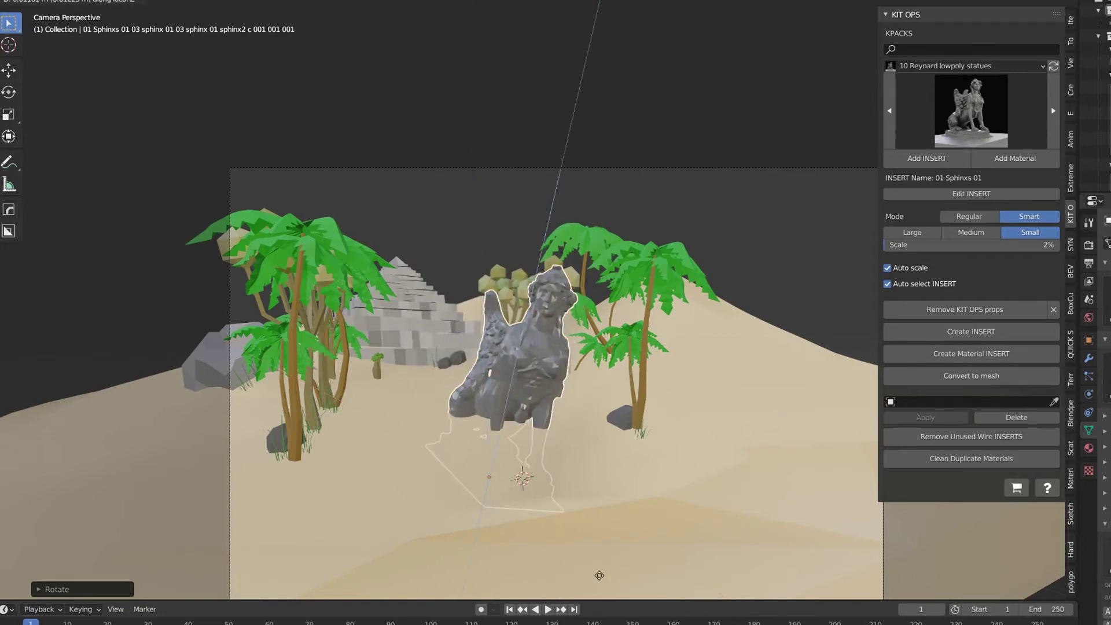
{"action": "left_click", "coordinate": [606, 3]}
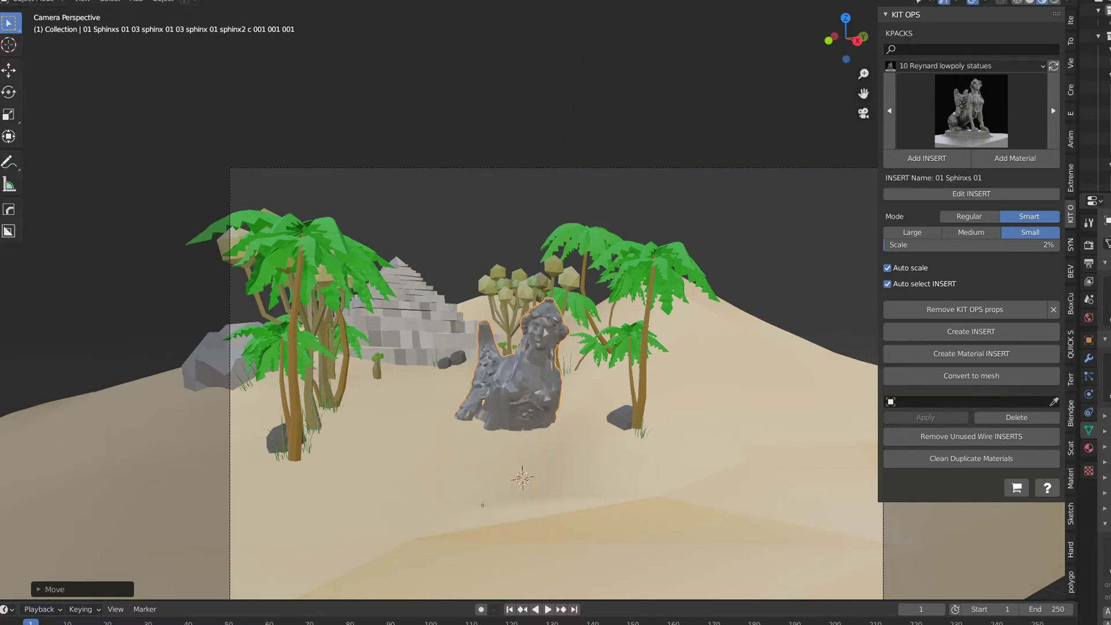
{"action": "left_click", "coordinate": [540, 386]}
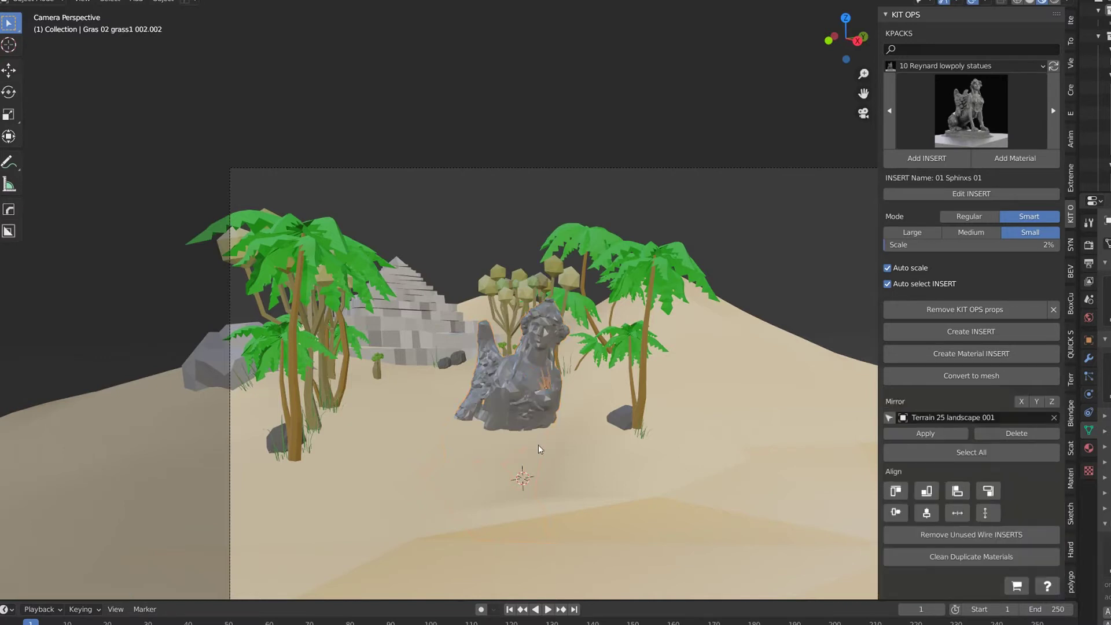
{"action": "key", "text": "g"}
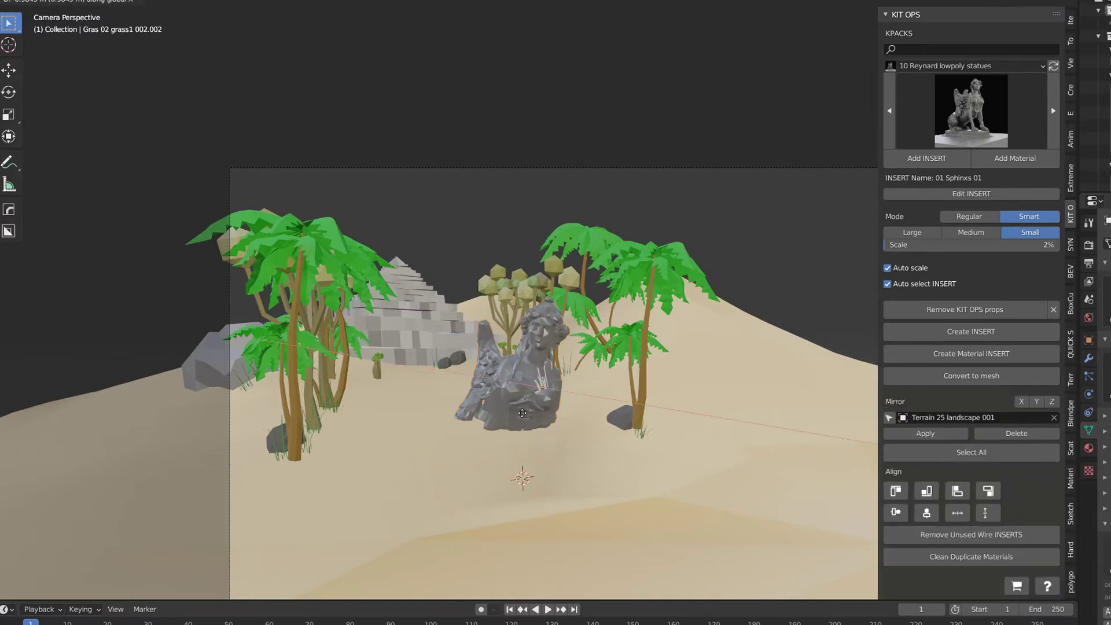
{"action": "right_click", "coordinate": [500, 405]}
- Select the sphinx statue and shift it along X, slightly away from the camera
{"action": "left_click", "coordinate": [502, 406]}
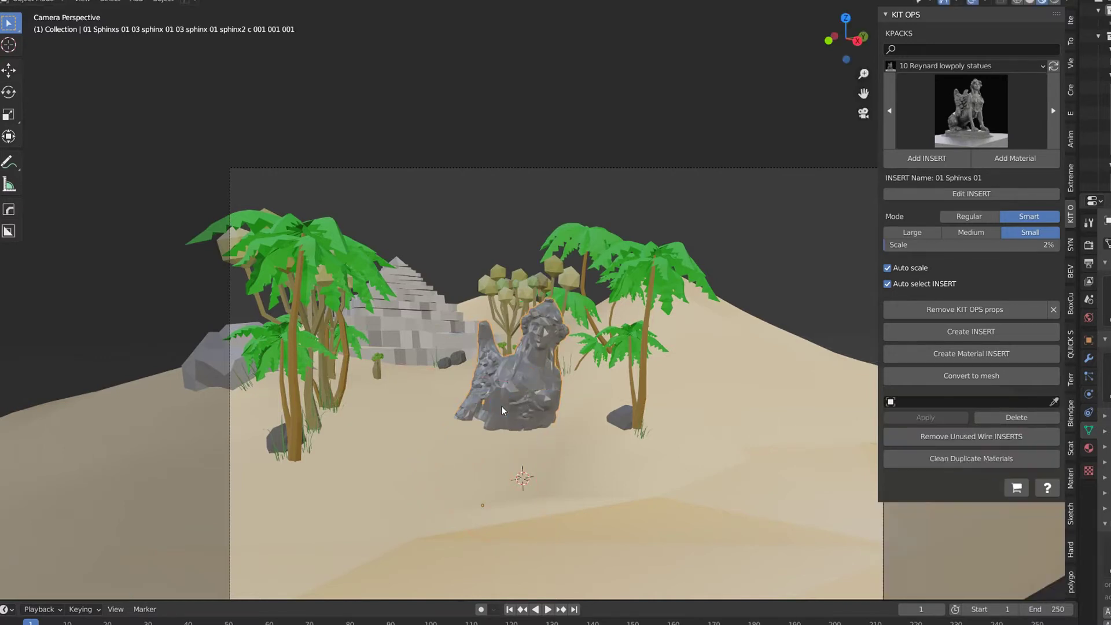
{"action": "key", "text": "g"}
{"action": "key", "text": "x"}
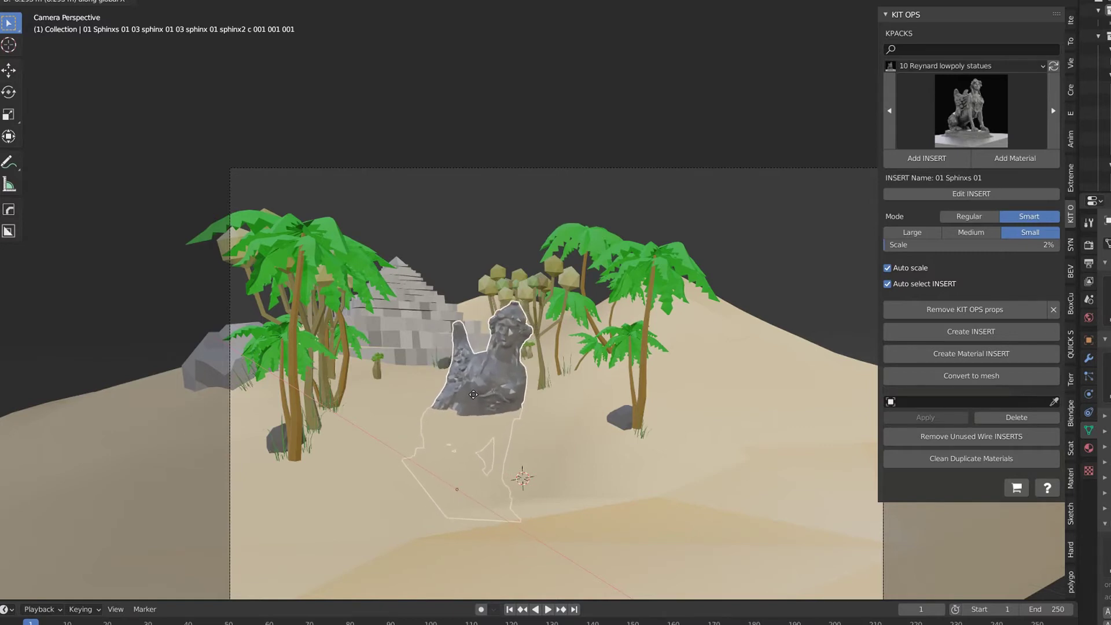
{"action": "left_click", "coordinate": [512, 391]}
- Select the camera and reframe its view so the palms, pyramid and sphinx sit lower in the frame
{"action": "scroll", "coordinate": [611, 418], "scroll_direction": "down", "scroll_amount": 3}
{"action": "scroll", "coordinate": [775, 495], "scroll_direction": "up", "scroll_amount": 3}
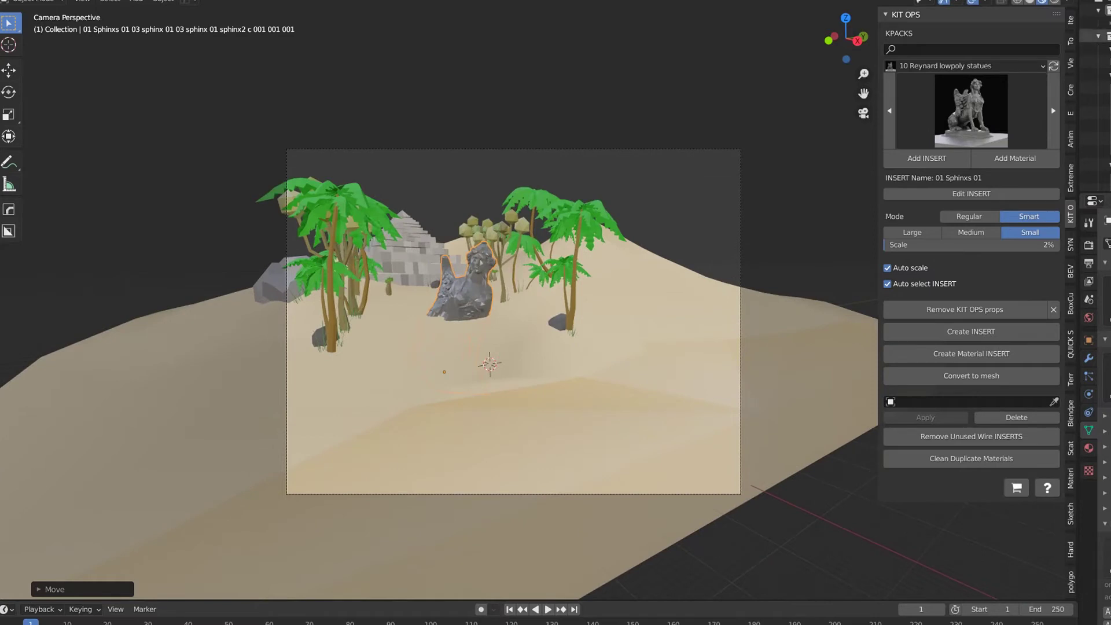
{"action": "left_click", "coordinate": [1102, 23]}
{"action": "middle_click_drag", "start_coordinate": [521, 347], "coordinate": [591, 313]}
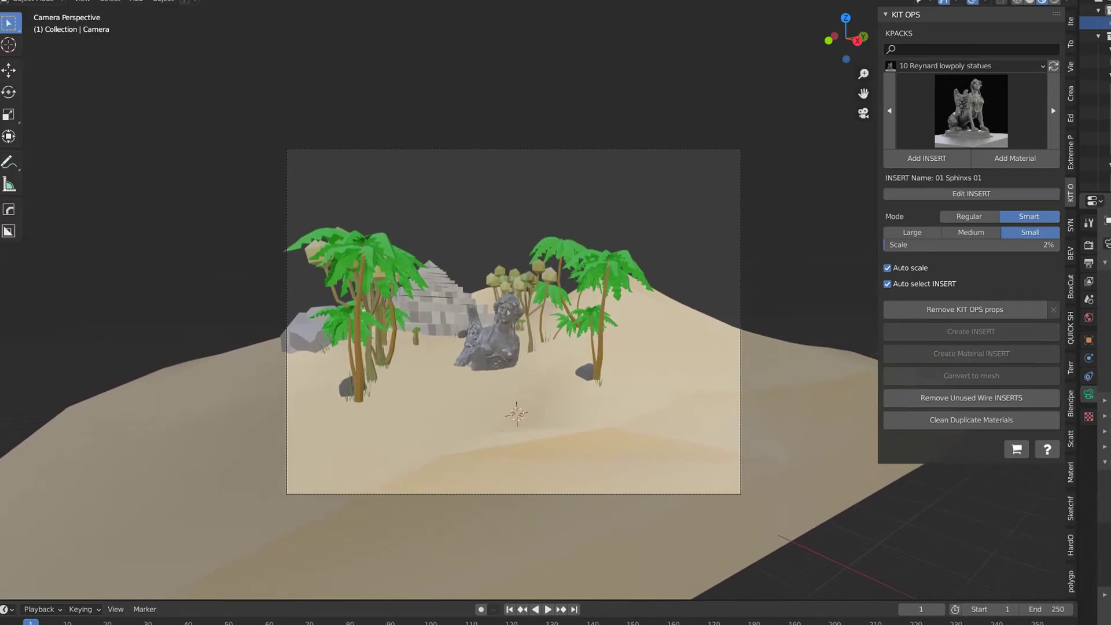
- Add 10 01 people walker 01 from the 08 Reynard lowpoly set people kit beside the sphinx, and switch to 01 Reynard lowpoly set terrain
{"action": "left_click", "coordinate": [1018, 66]}
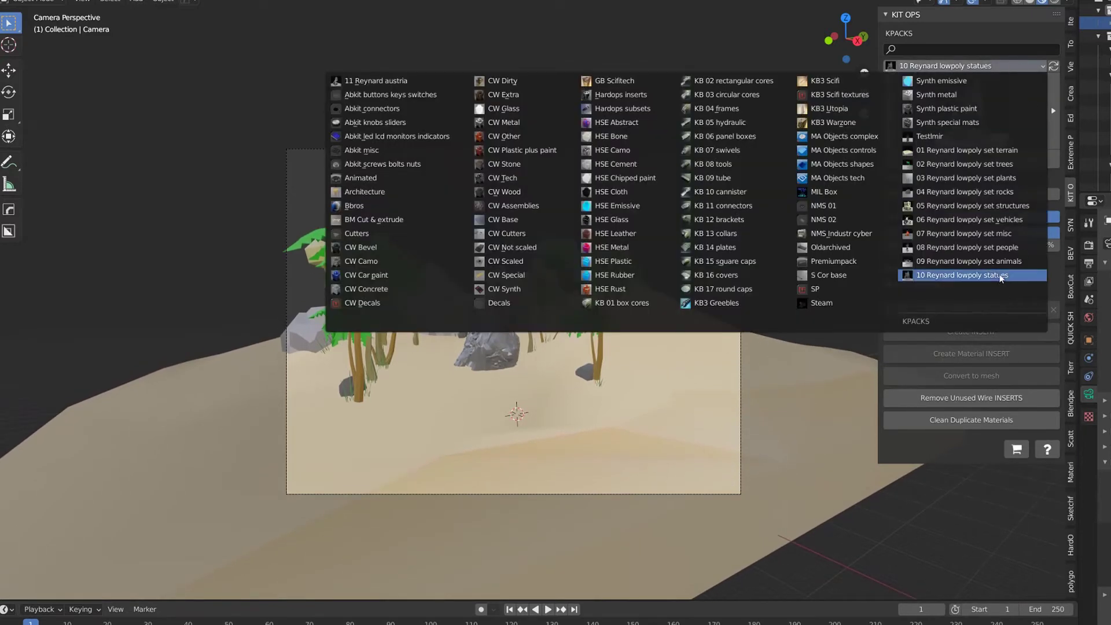
{"action": "left_click", "coordinate": [1002, 249]}
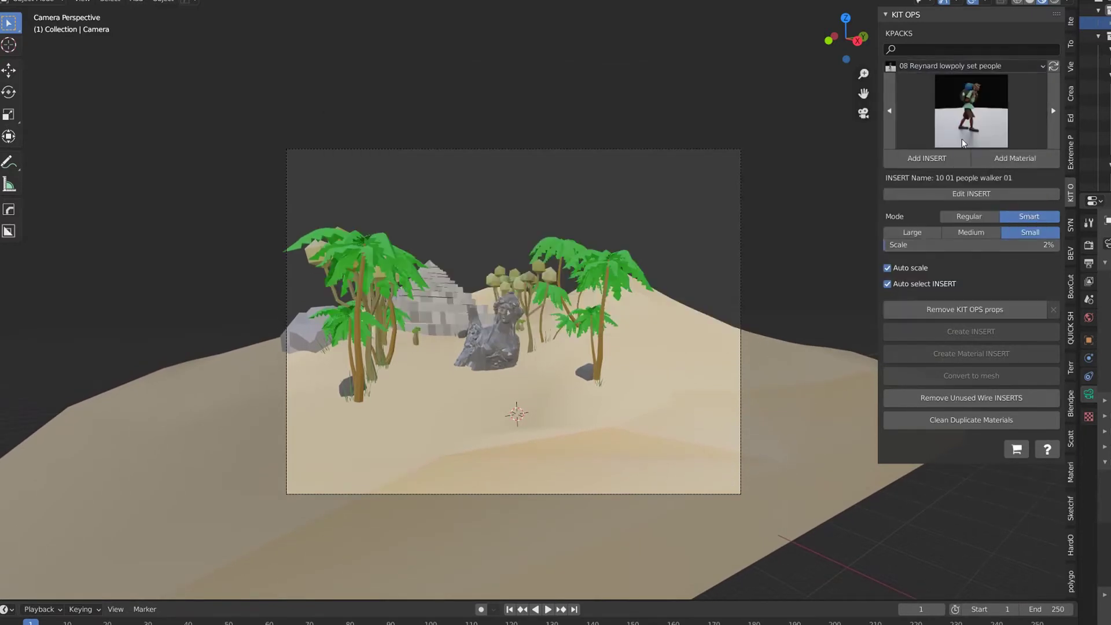
{"action": "left_click", "coordinate": [568, 391]}
{"action": "left_click", "coordinate": [912, 160]}
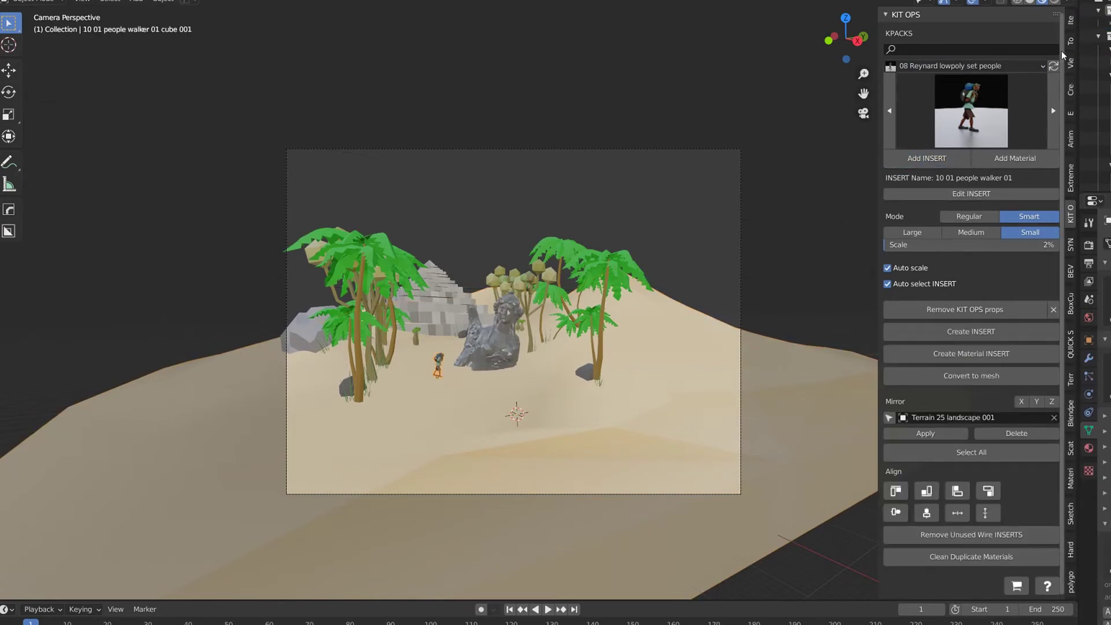
{"action": "left_click", "coordinate": [963, 66]}
{"action": "left_click", "coordinate": [967, 149]}
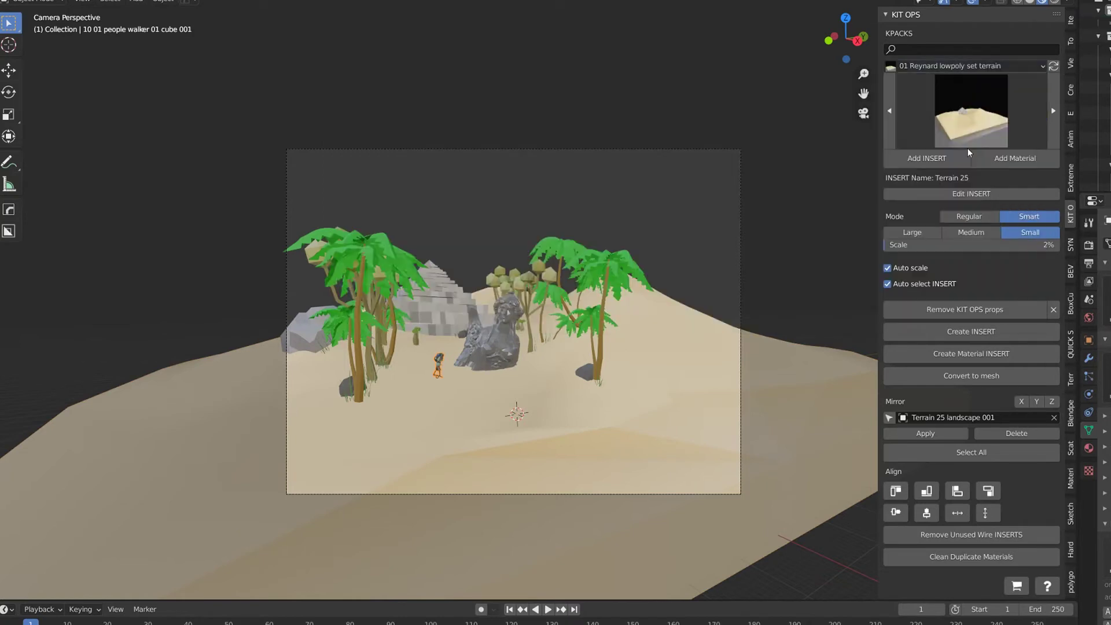
- Rotate the walker figure about Z so it faces toward the sphinx's side of the scene
{"action": "key", "text": "Home"}
{"action": "middle_click_drag", "start_coordinate": [620, 377], "coordinate": [679, 301], "text": "shift"}
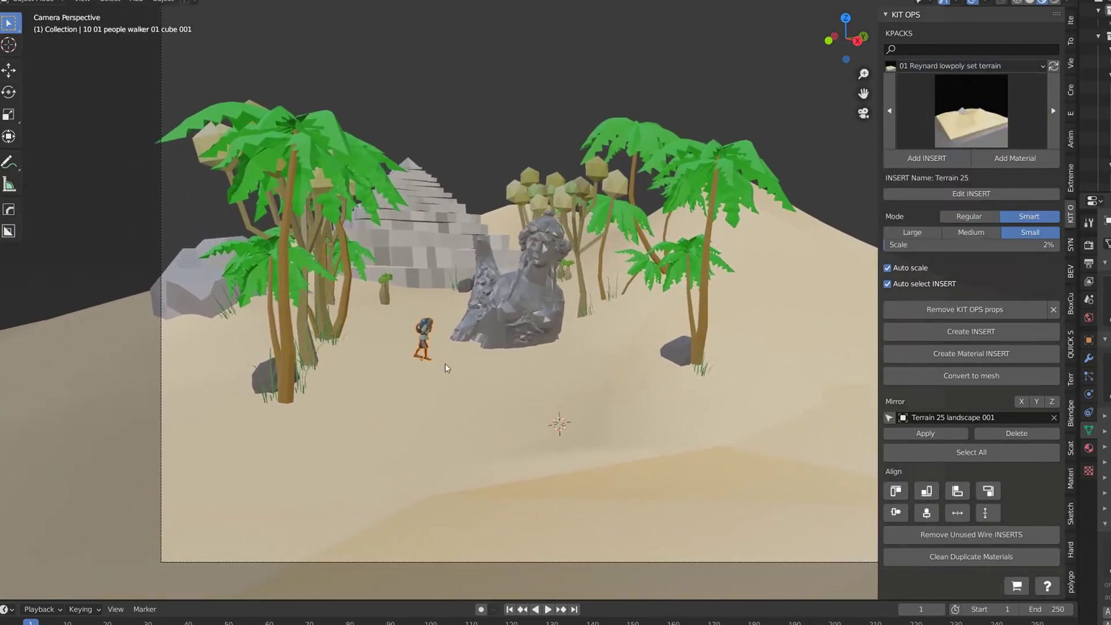
{"action": "key", "text": "r"}
{"action": "key", "text": "z"}
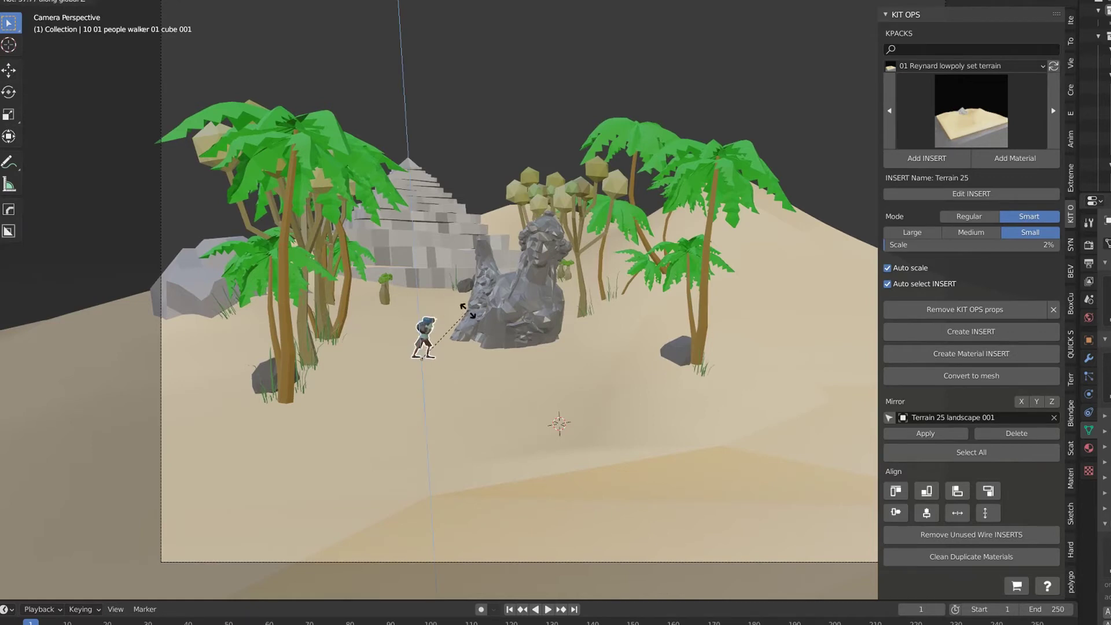
{"action": "left_click", "coordinate": [465, 312]}
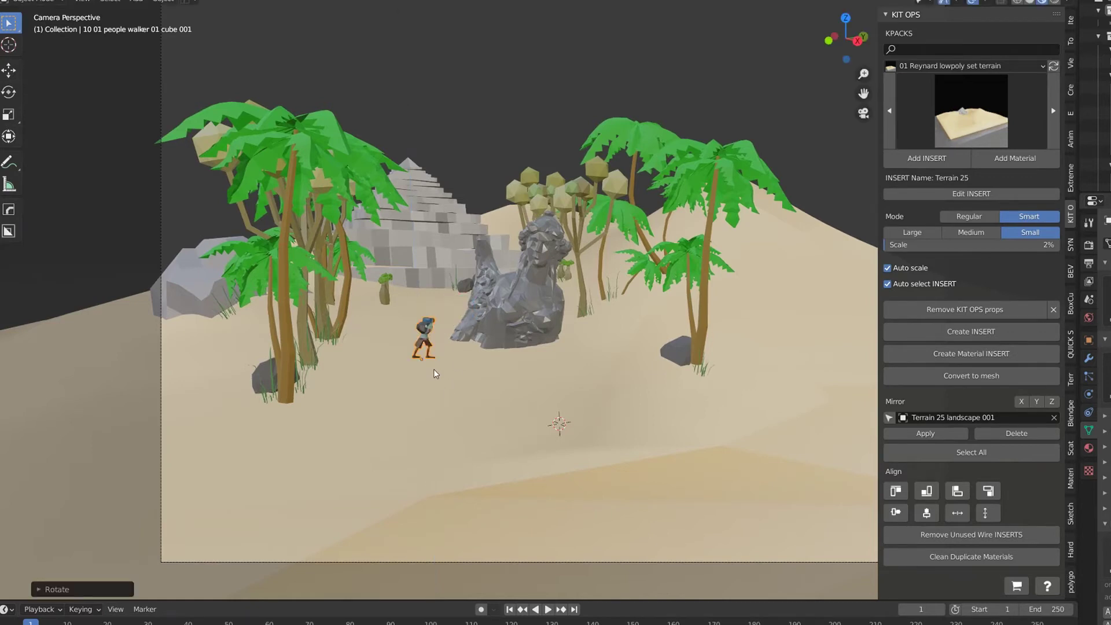
- Move the walker horizontally toward the camera, in front of the nearest palm group, and turn it again about Z
{"action": "key", "text": "g"}
{"action": "key", "text": "shift+z"}
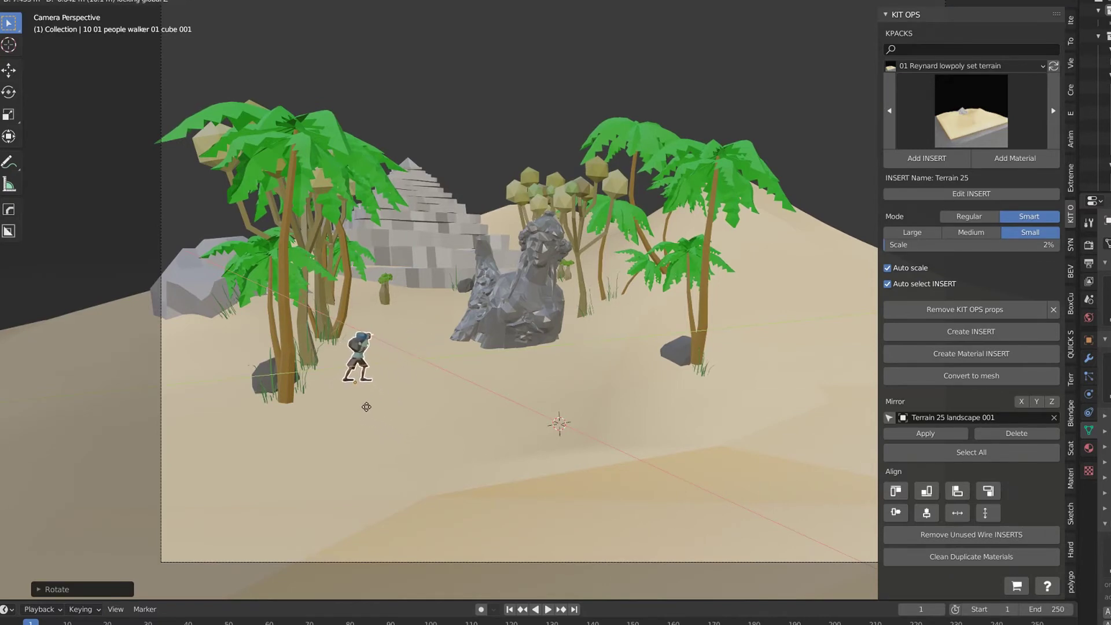
{"action": "left_click", "coordinate": [379, 449]}
{"action": "key", "text": "r"}
{"action": "key", "text": "z"}
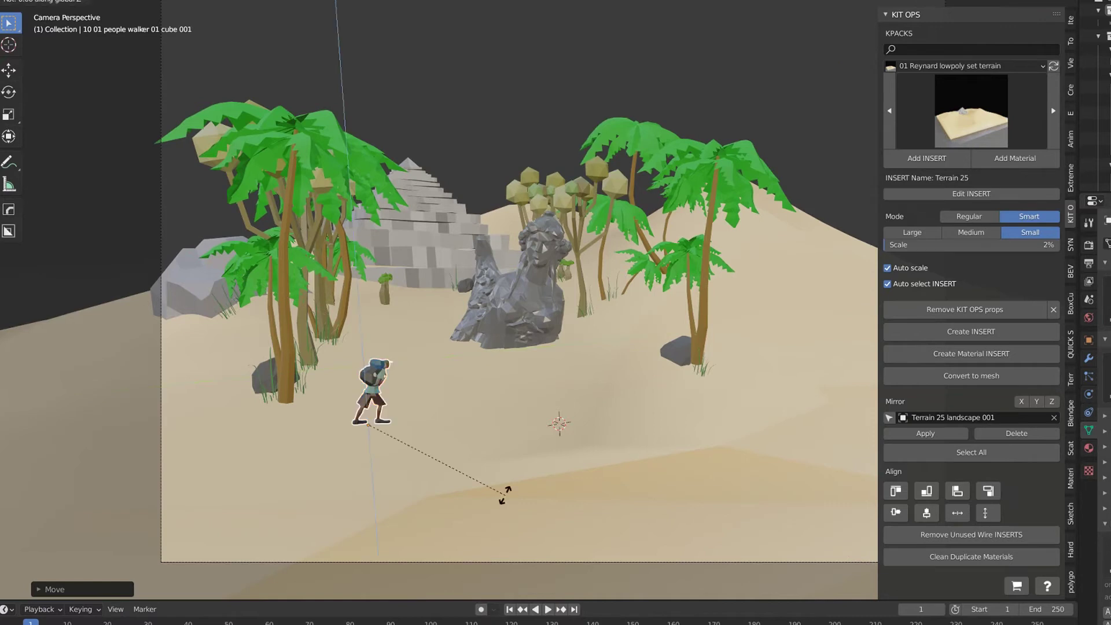
{"action": "left_click", "coordinate": [501, 451]}
- Add the Terrain 37 cloud 05 wisps onto the desert terrain at medium scale
{"action": "scroll", "coordinate": [509, 96], "scroll_direction": "down", "scroll_amount": 3}
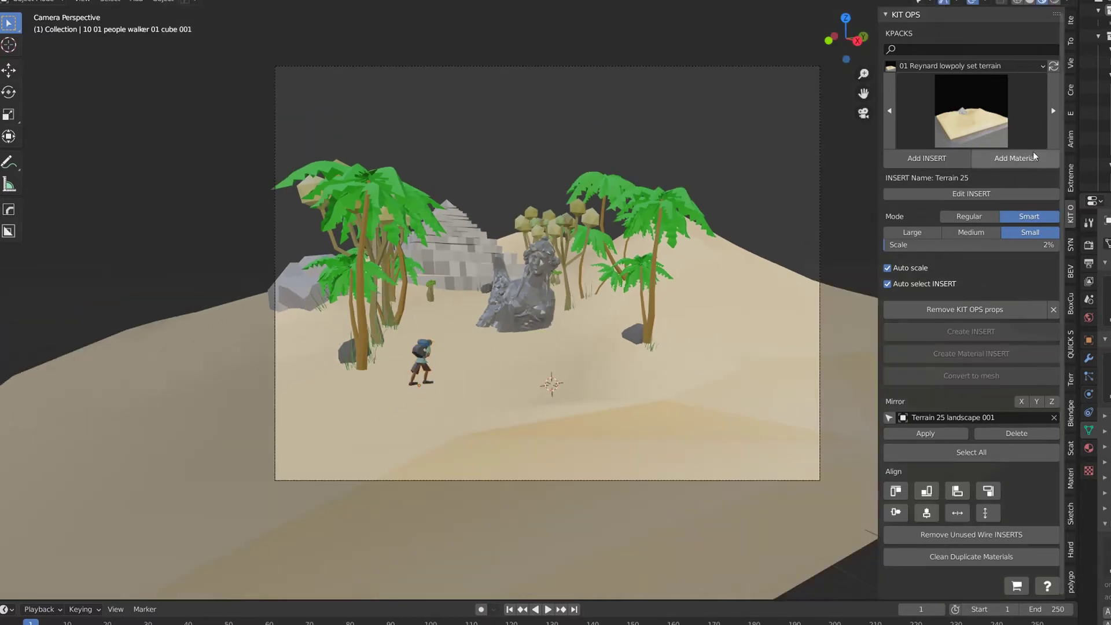
{"action": "left_click", "coordinate": [987, 65]}
{"action": "left_click", "coordinate": [988, 64]}
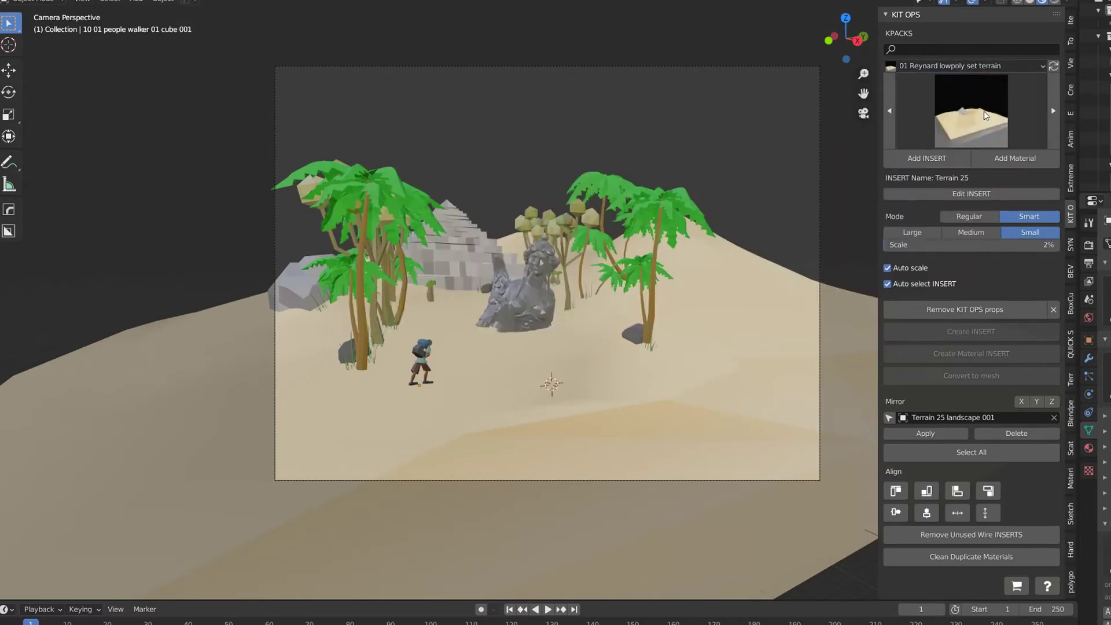
{"action": "left_click", "coordinate": [984, 119]}
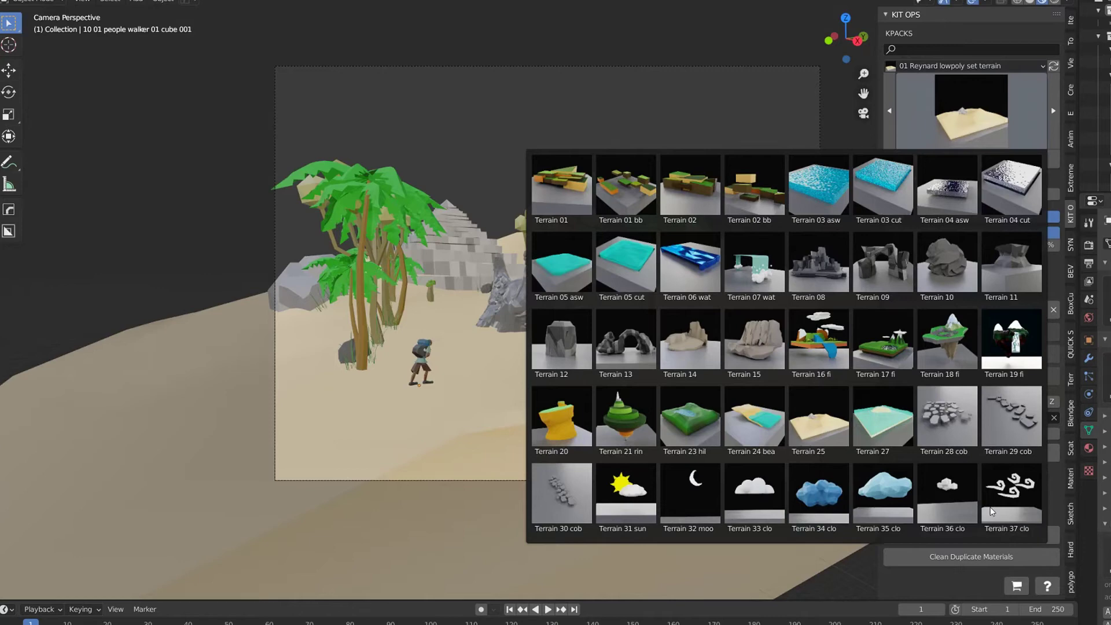
{"action": "left_click", "coordinate": [1014, 496]}
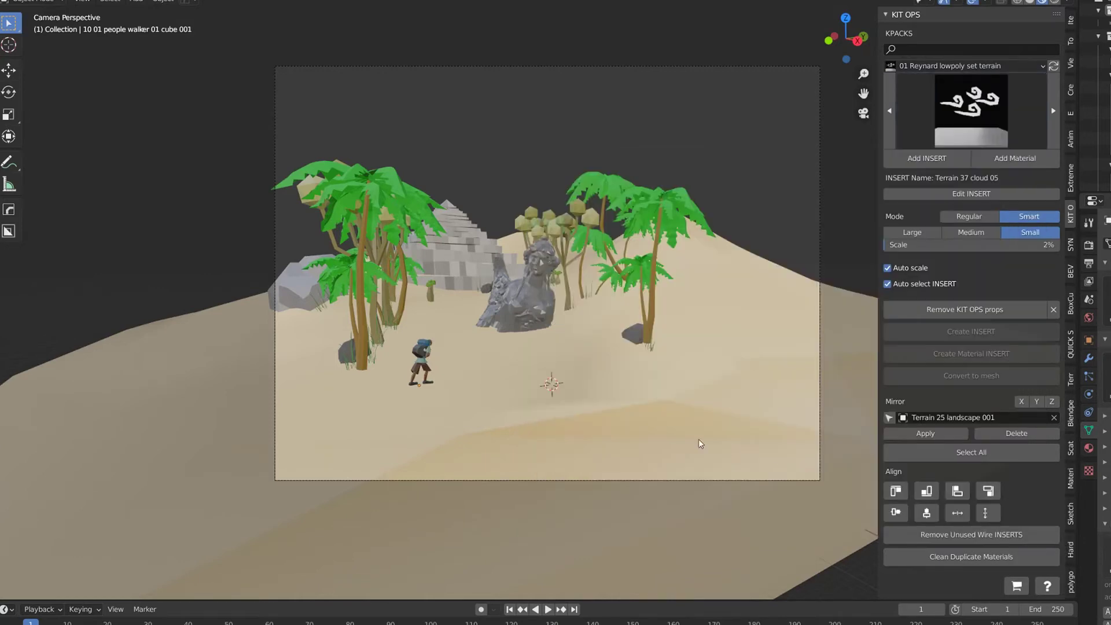
{"action": "left_click", "coordinate": [529, 379]}
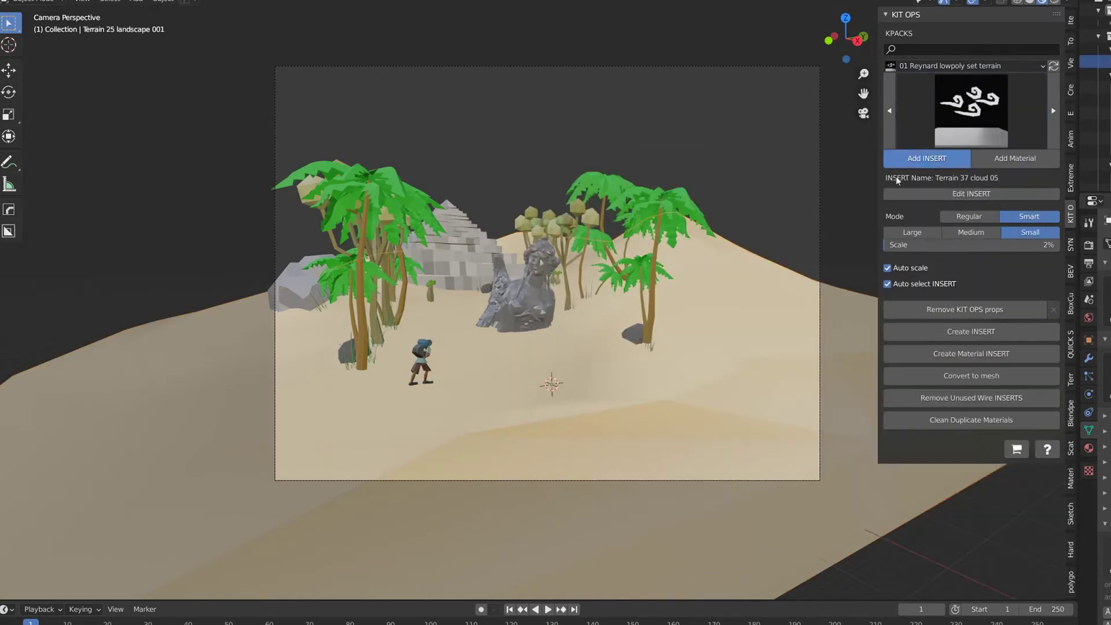
{"action": "left_click", "coordinate": [936, 158]}
{"action": "scroll", "coordinate": [544, 369], "scroll_direction": "up", "scroll_amount": 1}
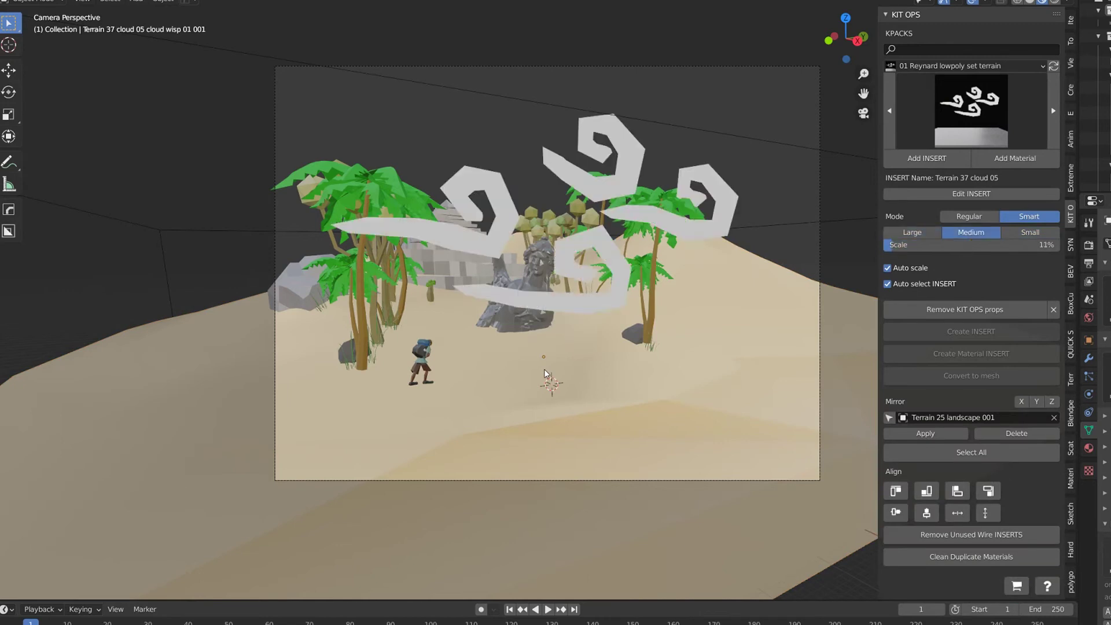
- Lift the cloud wisps along Z and scale them down
{"action": "key", "text": "g"}
{"action": "key", "text": "z"}
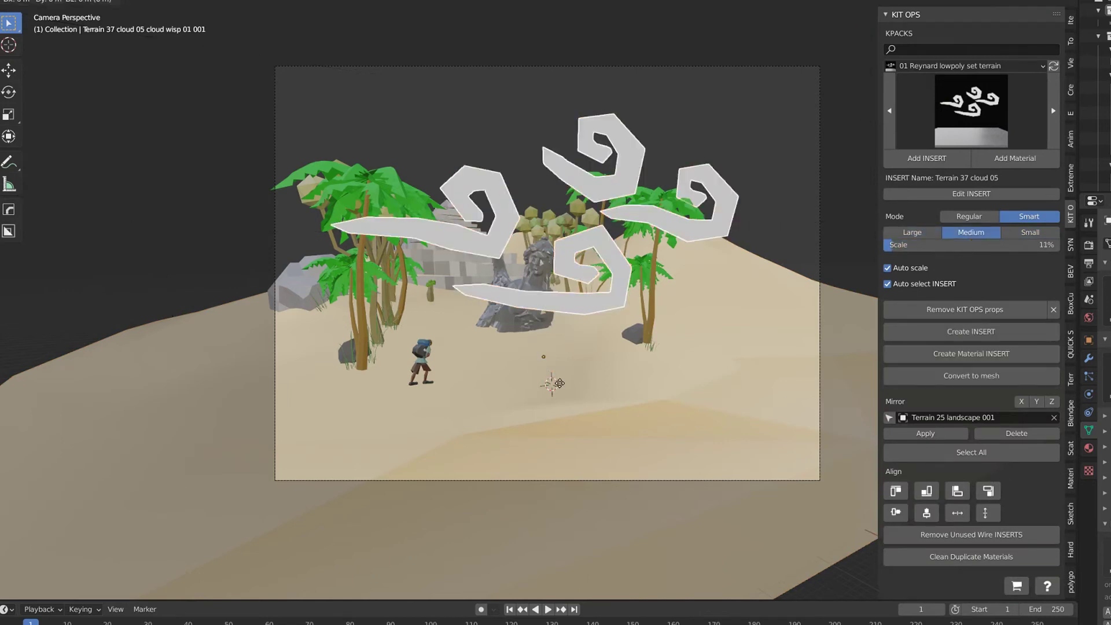
{"action": "left_click", "coordinate": [590, 327]}
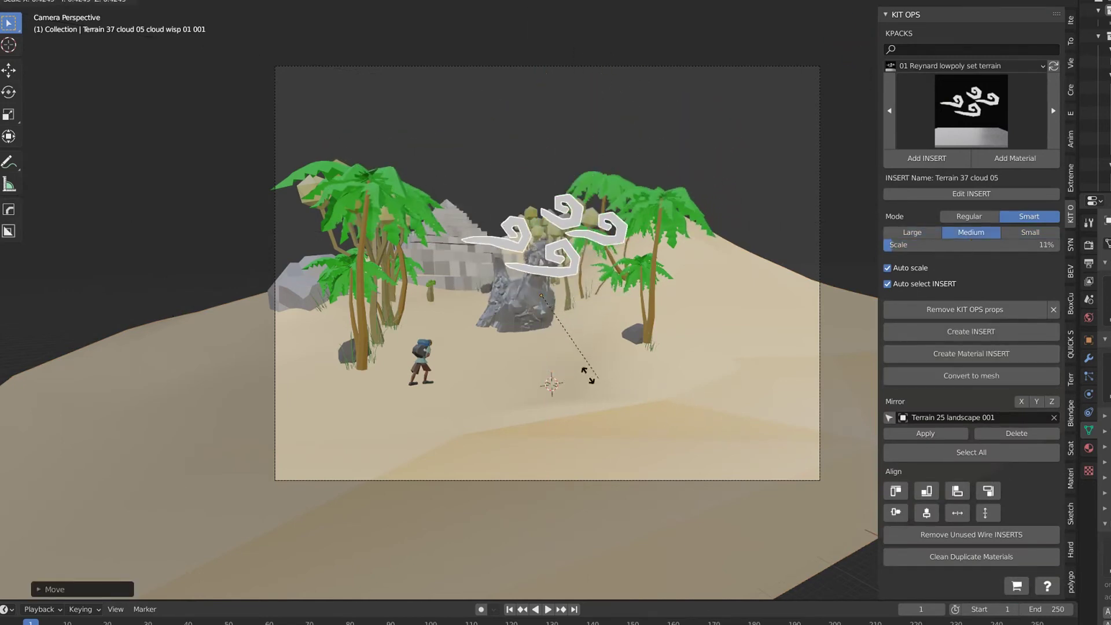
{"action": "left_click", "coordinate": [551, 341]}
- Raise the cloud wisps along Z into the sky and shift them along Y to above the pyramid
{"action": "key", "text": "g"}
{"action": "key", "text": "z"}
{"action": "left_click", "coordinate": [613, 193]}
{"action": "key", "text": "y"}
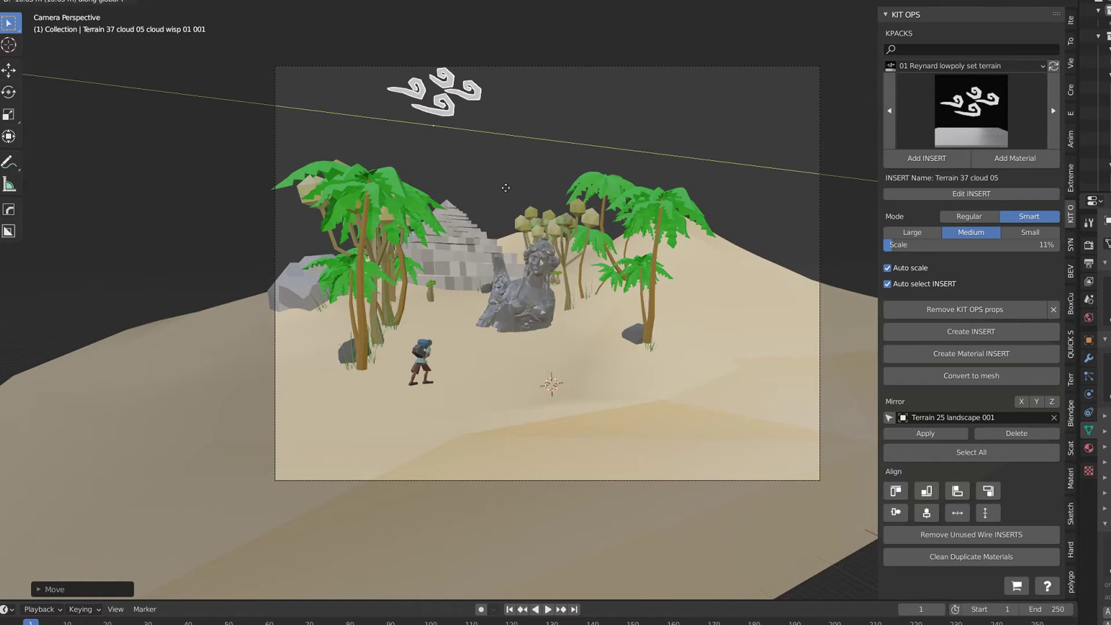
{"action": "left_click", "coordinate": [498, 192]}
- Duplicate the cloud wisps along Y to the opposite side of the sky, above the dune behind the far palms
{"action": "key", "text": "shift+d"}
{"action": "key", "text": "y"}
{"action": "left_click", "coordinate": [787, 299]}
- Rotate the duplicated cloud wisps about Z and adjust their size slightly
{"action": "key", "text": "r"}
{"action": "key", "text": "z"}
{"action": "left_click", "coordinate": [723, 298]}
{"action": "key", "text": "s"}
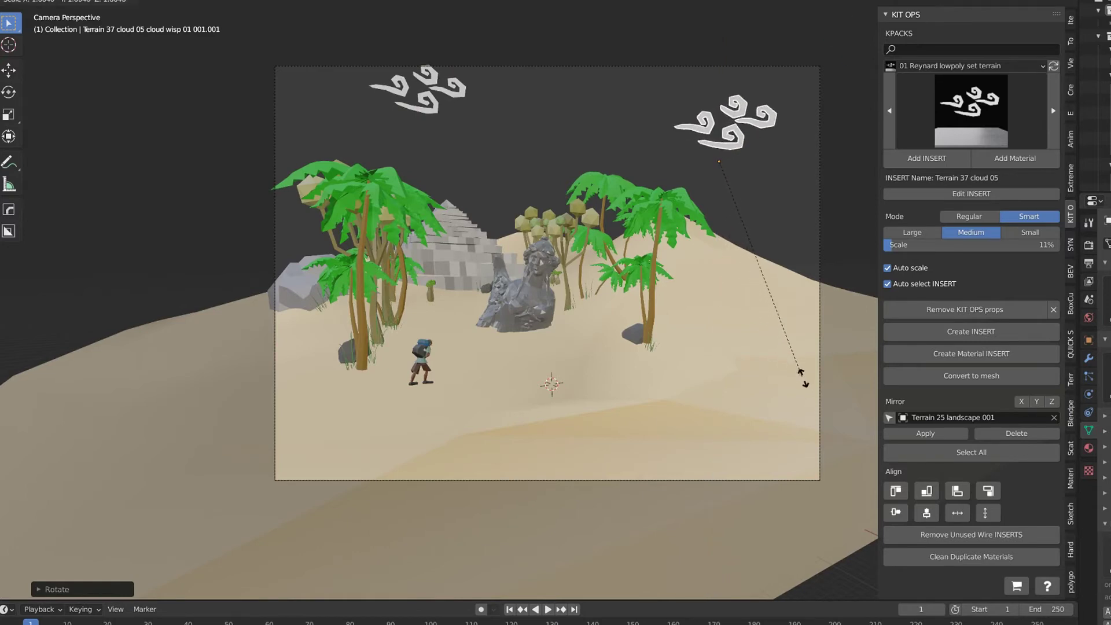
{"action": "left_click", "coordinate": [791, 365]}
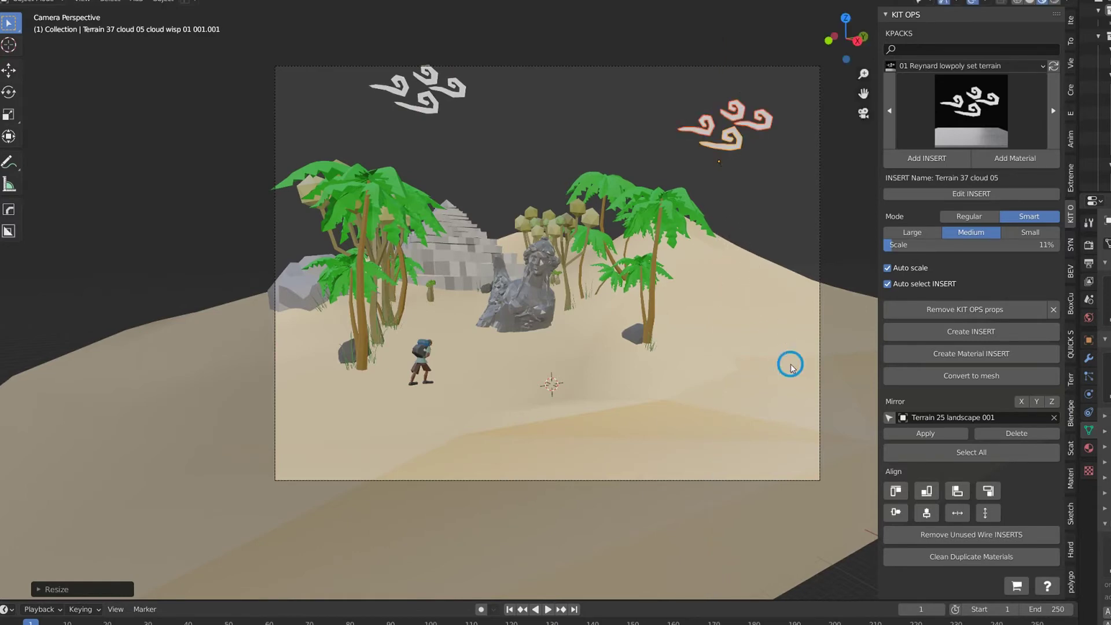
- Select the original cloud wisps above the pyramid and rotate them slightly about Z
{"action": "left_click", "coordinate": [439, 123]}
{"action": "key", "text": "r"}
{"action": "key", "text": "z"}
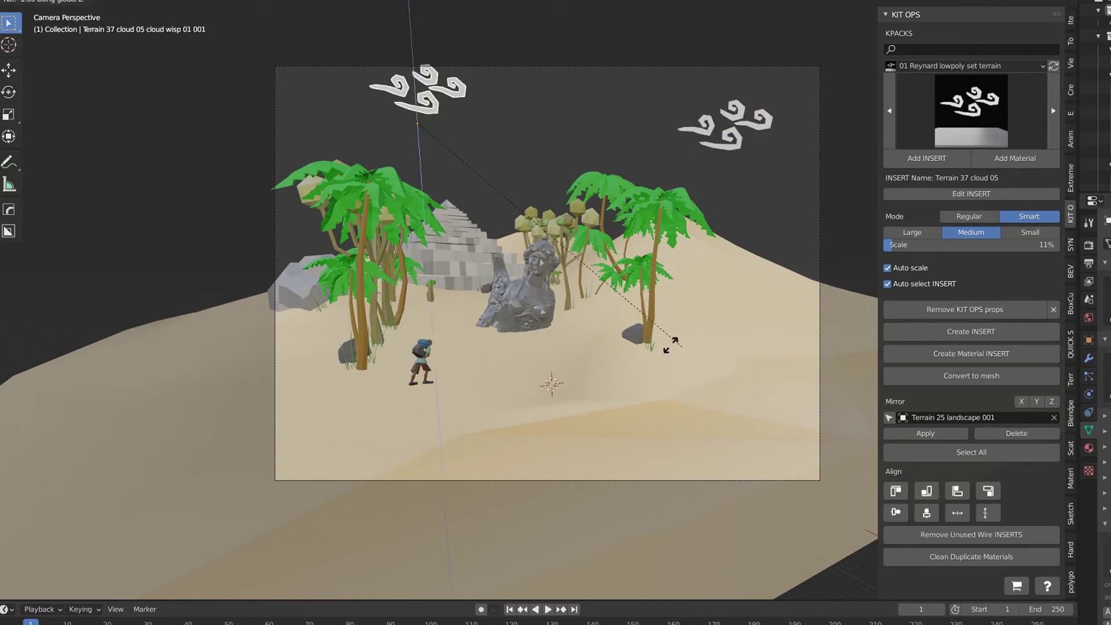
{"action": "left_click", "coordinate": [593, 317]}
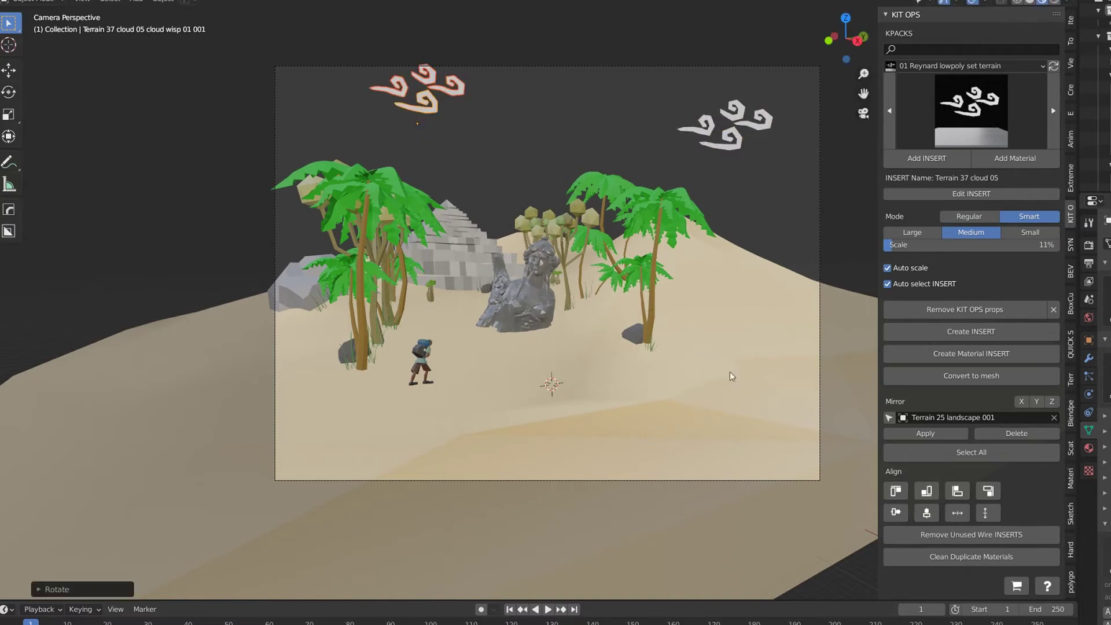
- Add the Terrain 31 sunncloud 01 insert onto the desert terrain
{"action": "left_click", "coordinate": [987, 107]}
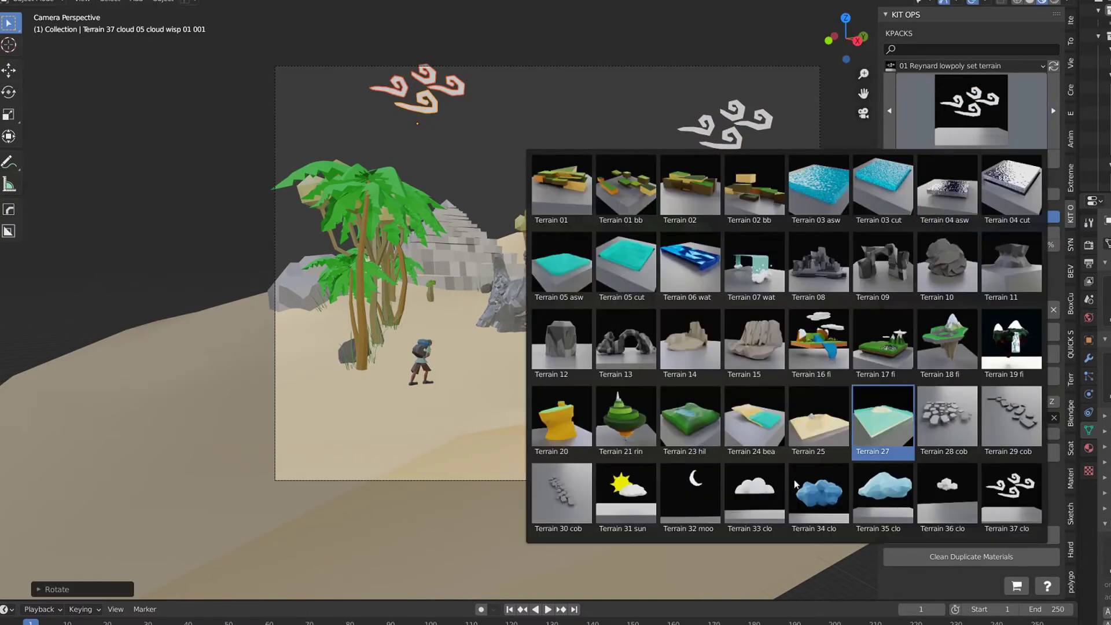
{"action": "left_click", "coordinate": [628, 505]}
{"action": "left_click", "coordinate": [544, 382]}
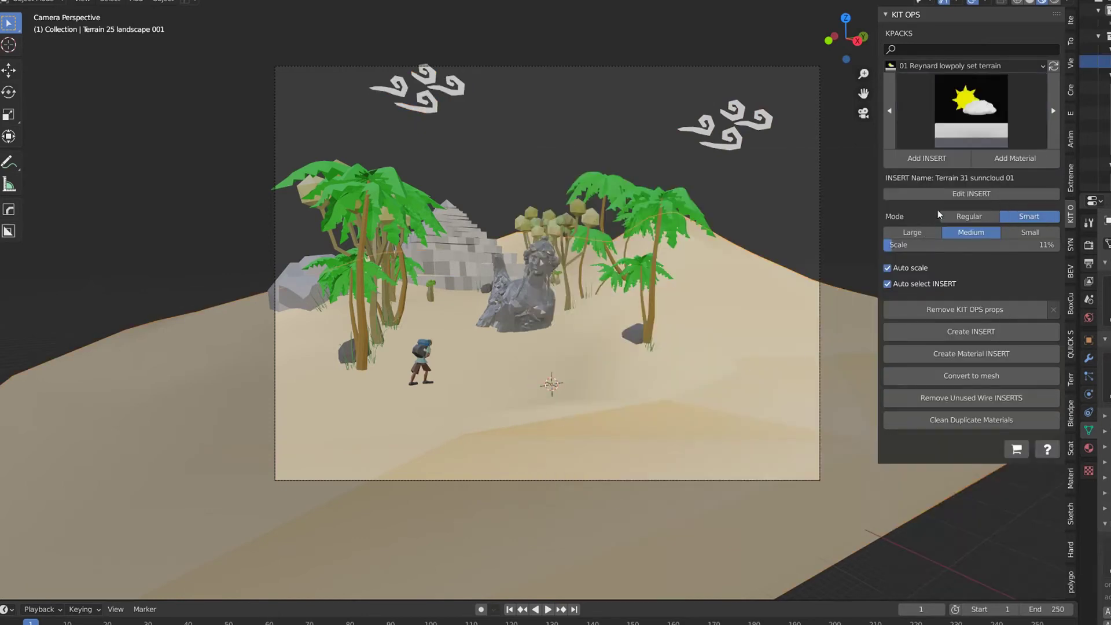
{"action": "left_click", "coordinate": [927, 160]}
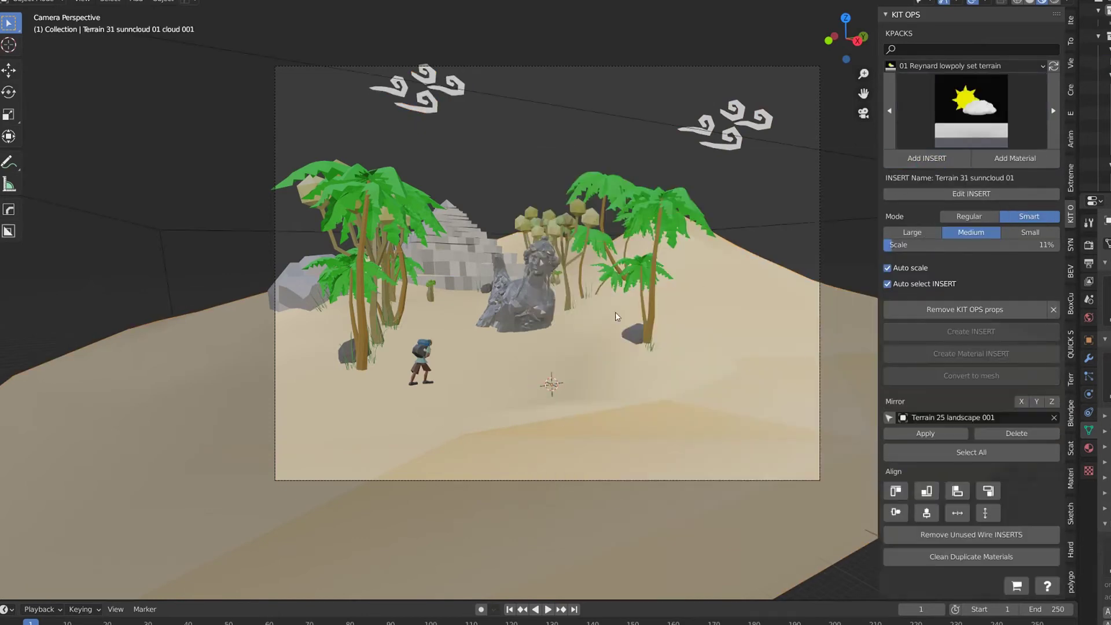
- Place the sun-and-cloud insert on the terrain and raise it along Z into the sky above the palms
{"action": "left_click", "coordinate": [567, 263]}
{"action": "key", "text": "g"}
{"action": "key", "text": "z"}
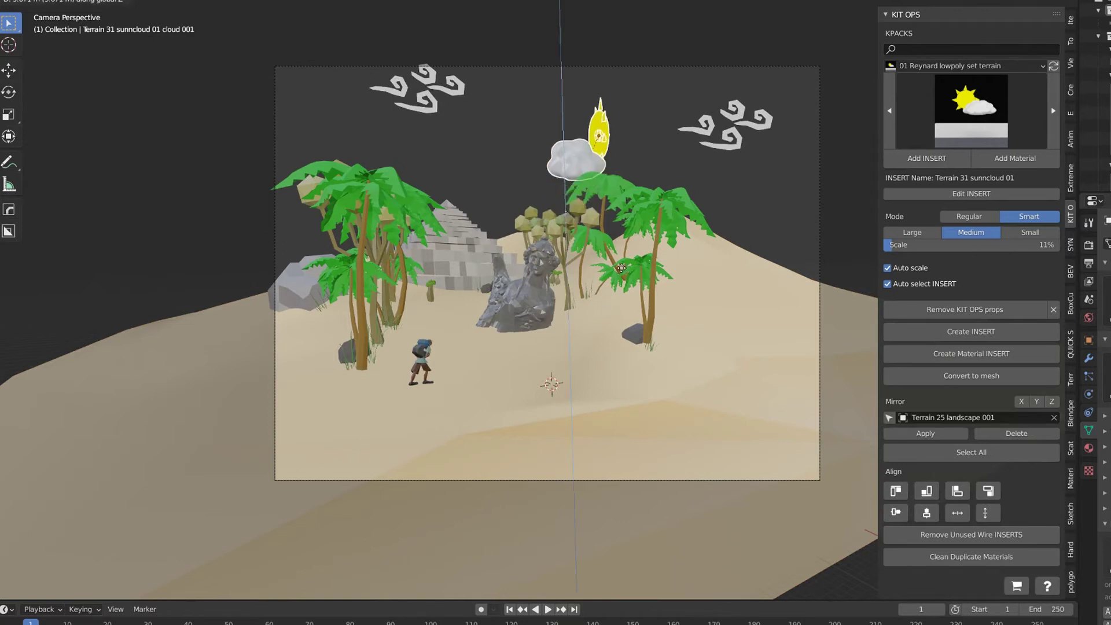
{"action": "left_click", "coordinate": [621, 267]}
- Rotate the sun-and-cloud insert about Z so the sun faces the camera beside its cloud
{"action": "key", "text": "r"}
{"action": "key", "text": "z"}
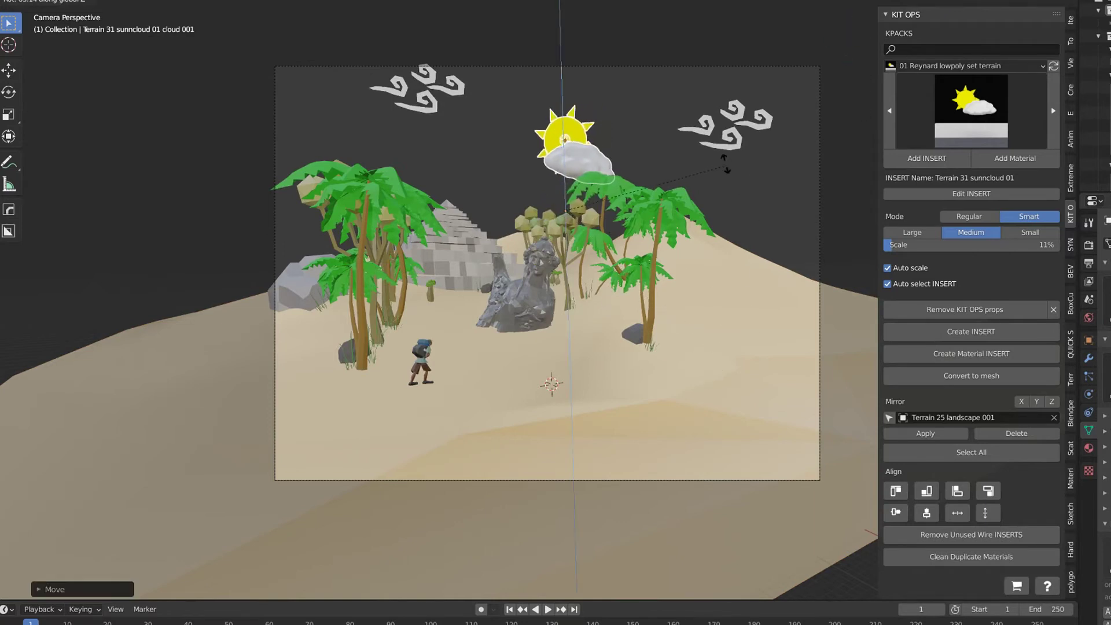
{"action": "left_click", "coordinate": [651, 139]}
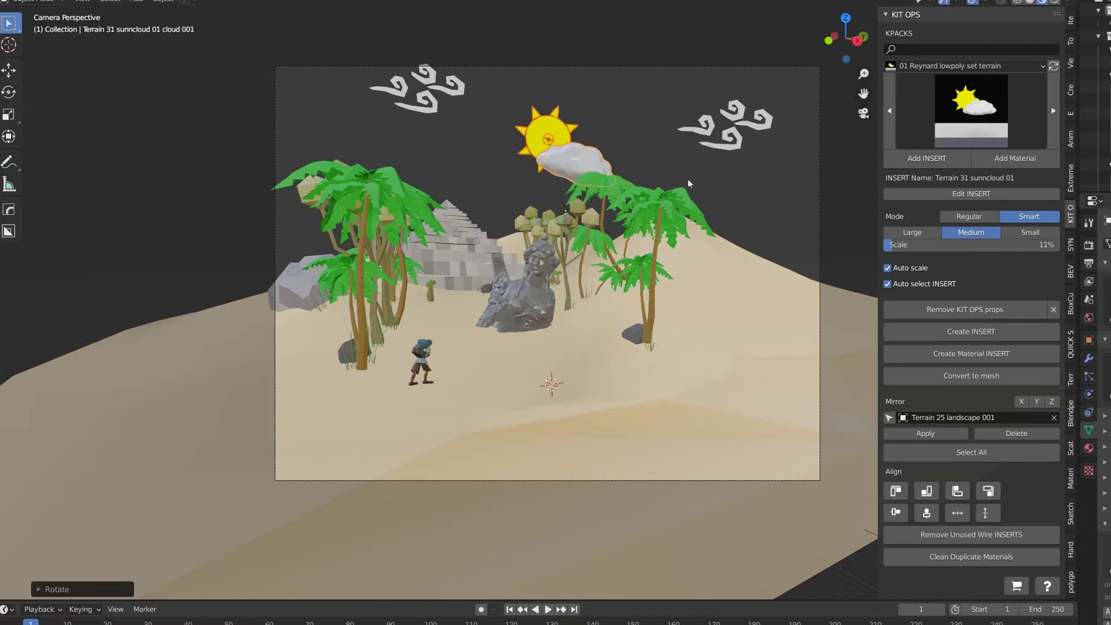
{"action": "key", "text": "r"}
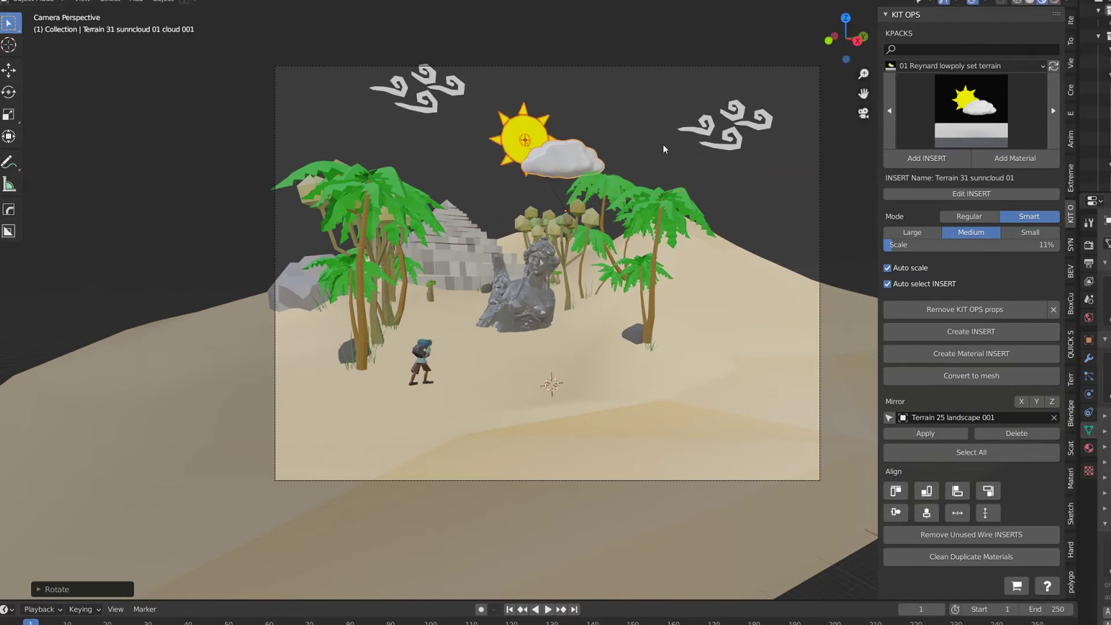
- Move the sun-and-cloud insert along Y to the corner of the camera frame above the near palms
{"action": "key", "text": "g"}
{"action": "key", "text": "x"}
{"action": "key", "text": "y"}
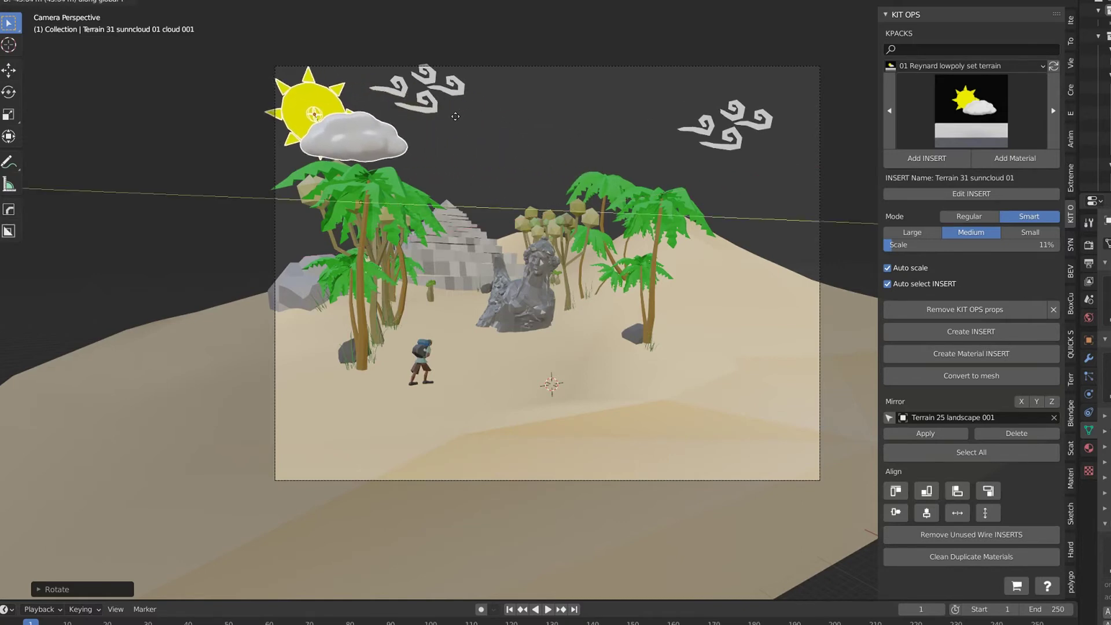
{"action": "left_click", "coordinate": [447, 122]}
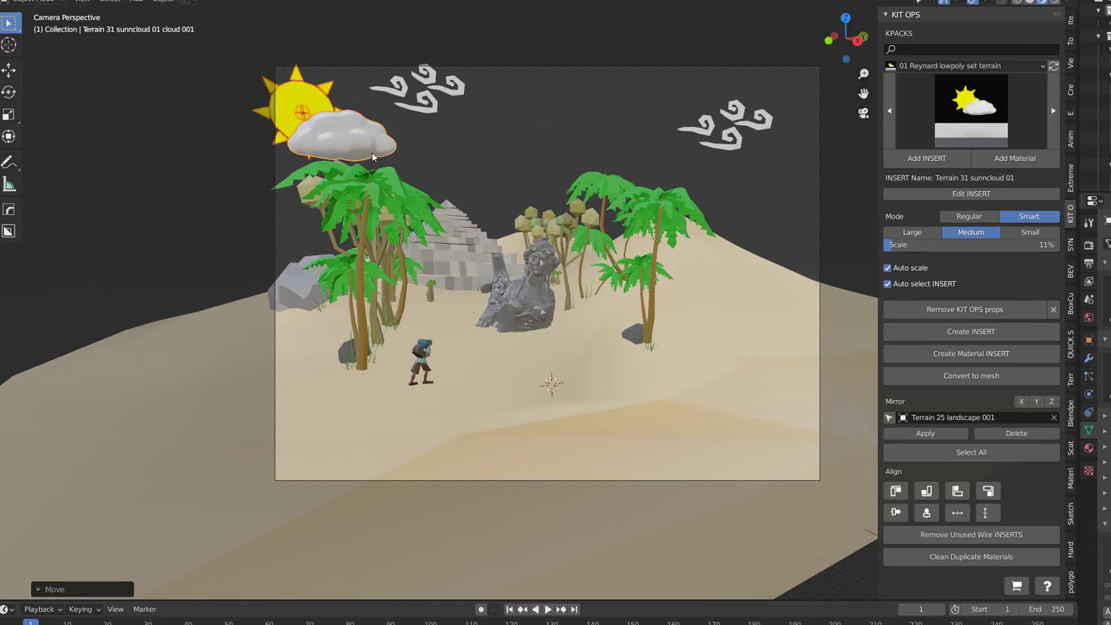
- Turn off Auto select INSERT and delete the cloud in front of the sun, keeping only the sun
{"action": "key", "text": "ctrl+s"}
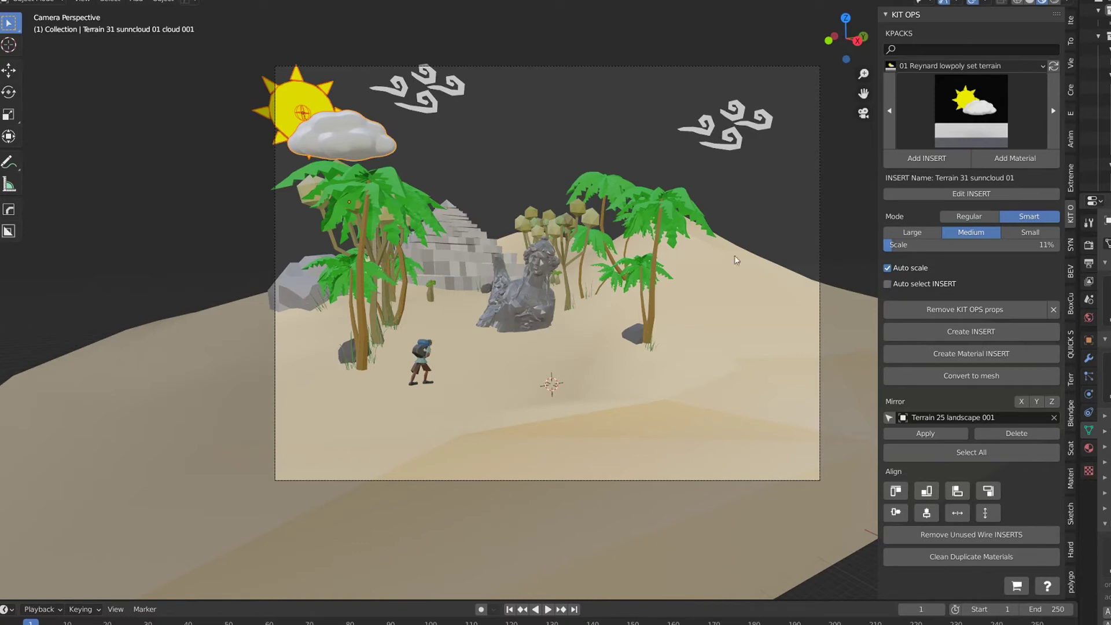
{"action": "key", "text": "x"}
{"action": "left_click", "coordinate": [429, 173]}
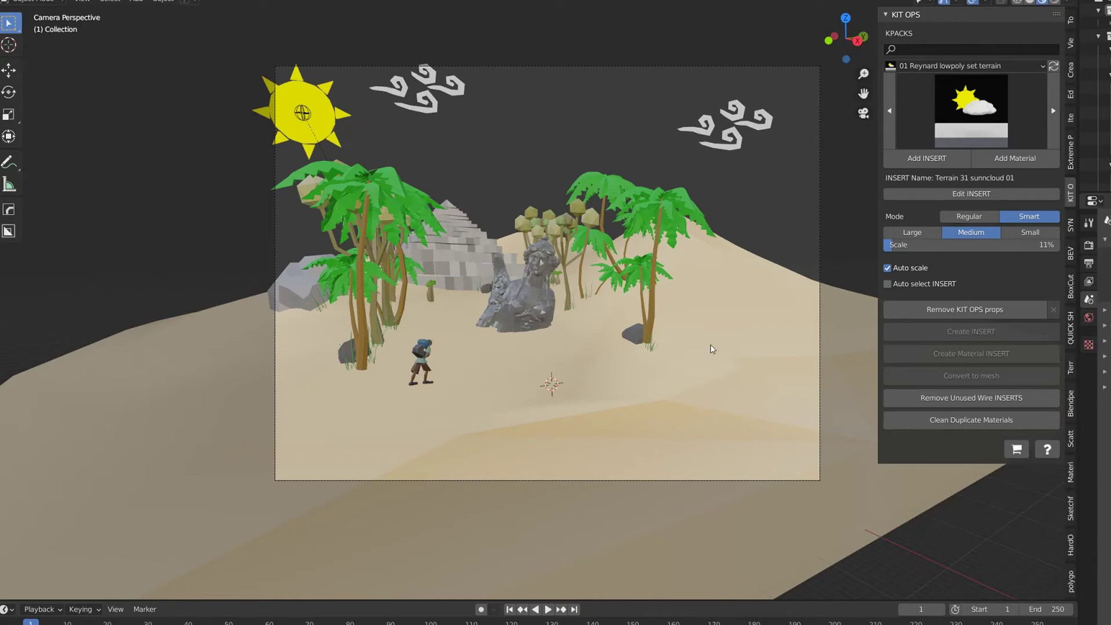
- Switch the viewport to rendered shading and limit the render region to the camera frame
{"action": "left_click", "coordinate": [1054, 2]}
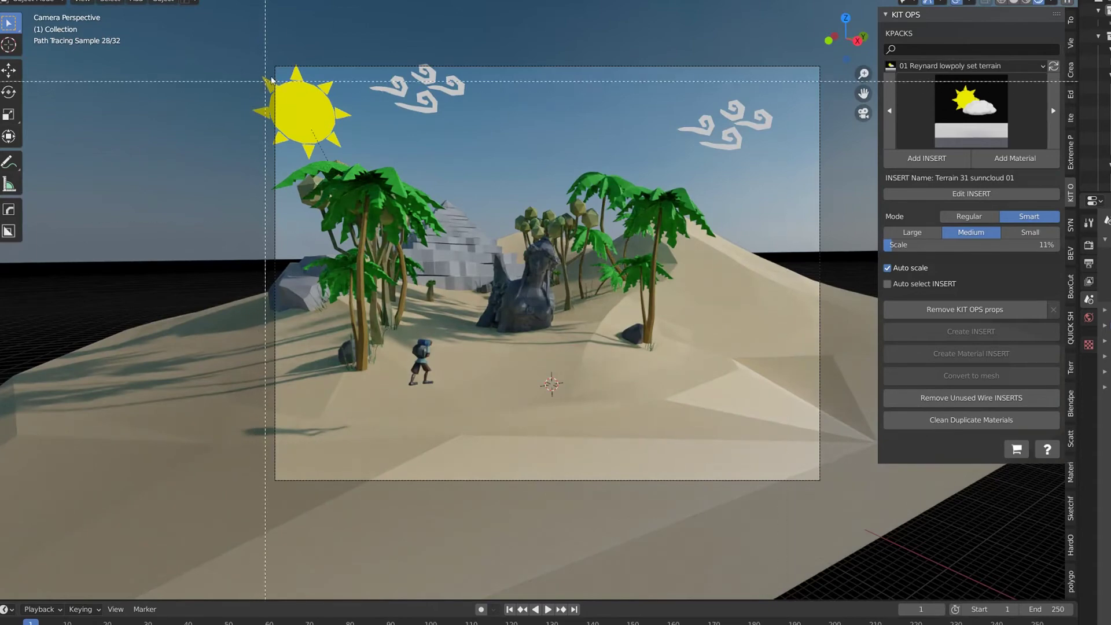
{"action": "key", "text": "ctrl+b"}
{"action": "mouse_move", "coordinate": [275, 68]}
{"action": "left_mouse_down"}
{"action": "mouse_move", "coordinate": [388, 241]}
{"action": "mouse_move", "coordinate": [824, 481]}
{"action": "left_mouse_up"}
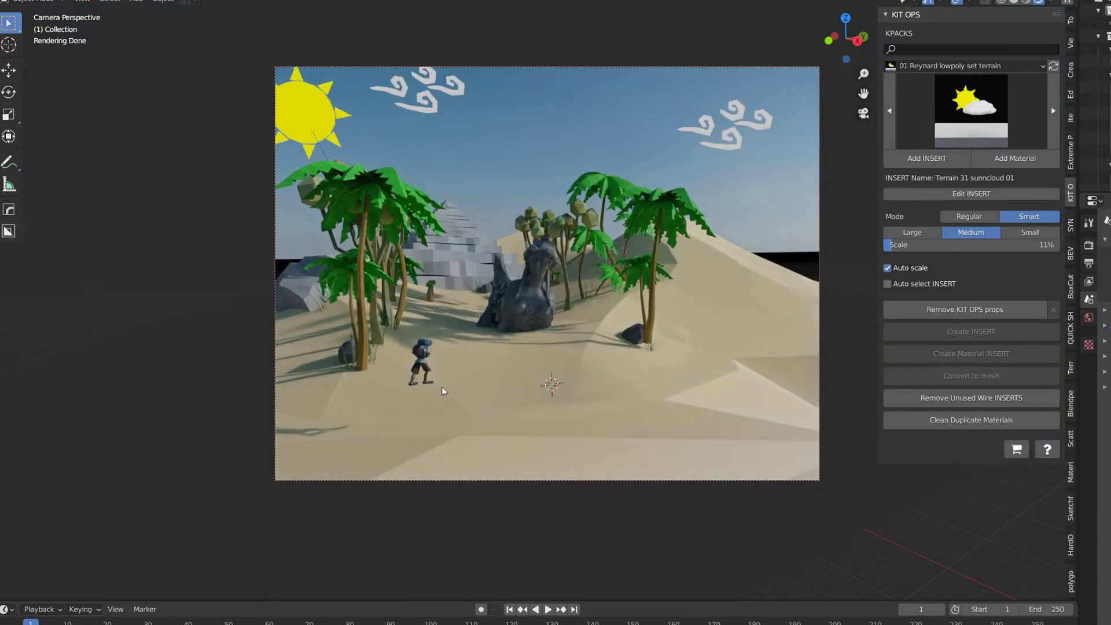
- Select the floating walker and use Drop It to set him down on the sand
{"action": "left_click", "coordinate": [422, 365]}
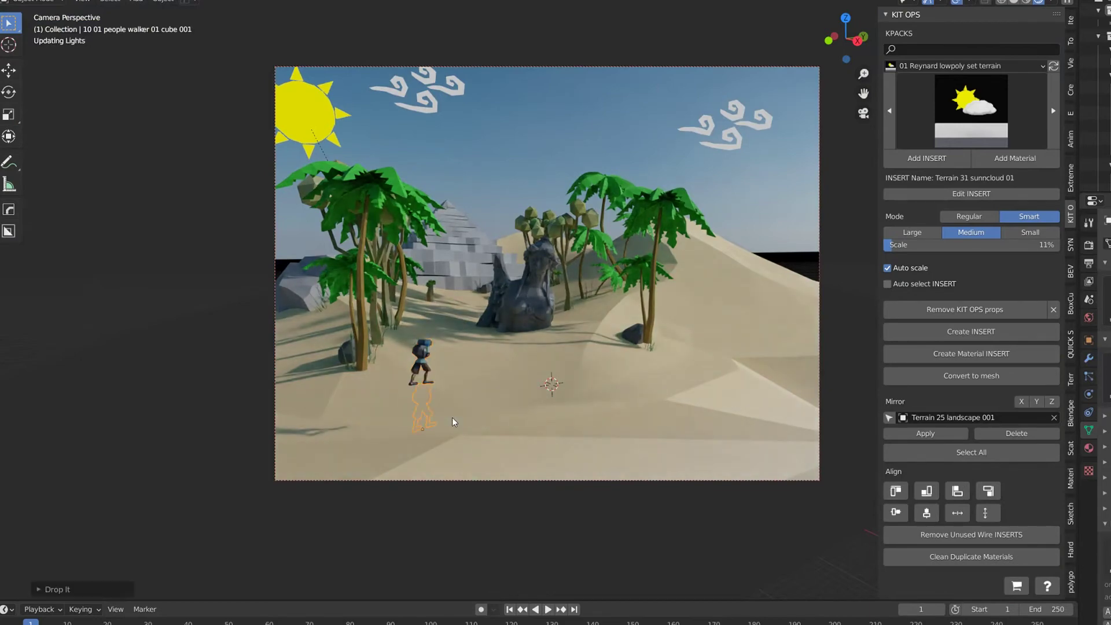
{"action": "key", "text": "v"}
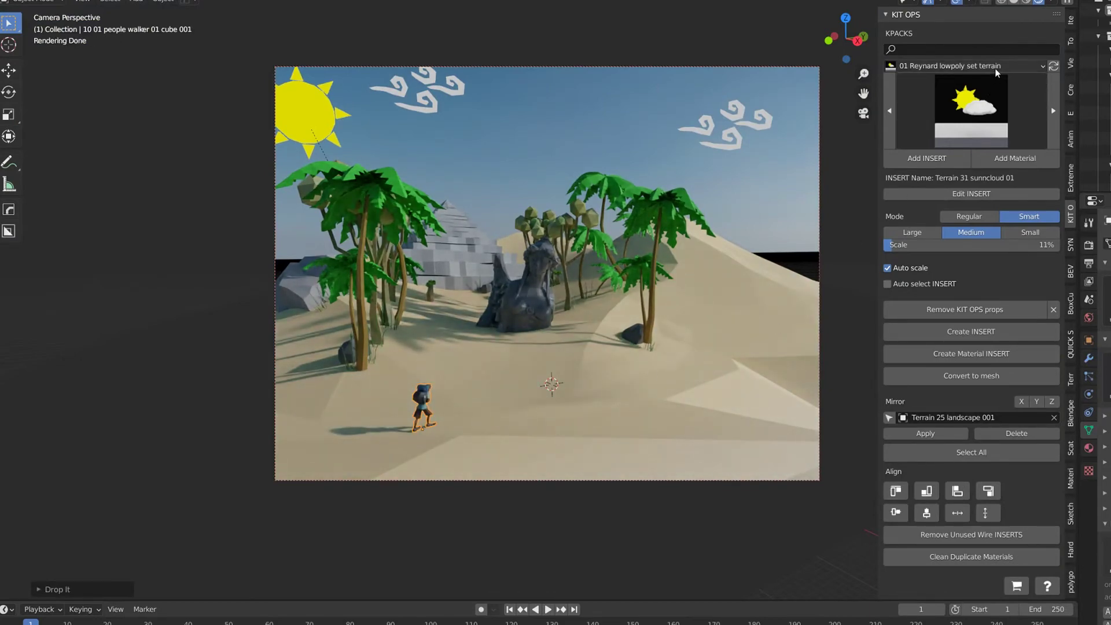
- Add the Terrain 10 rock insert on the dune slope beside the far palms
{"action": "left_click", "coordinate": [980, 97]}
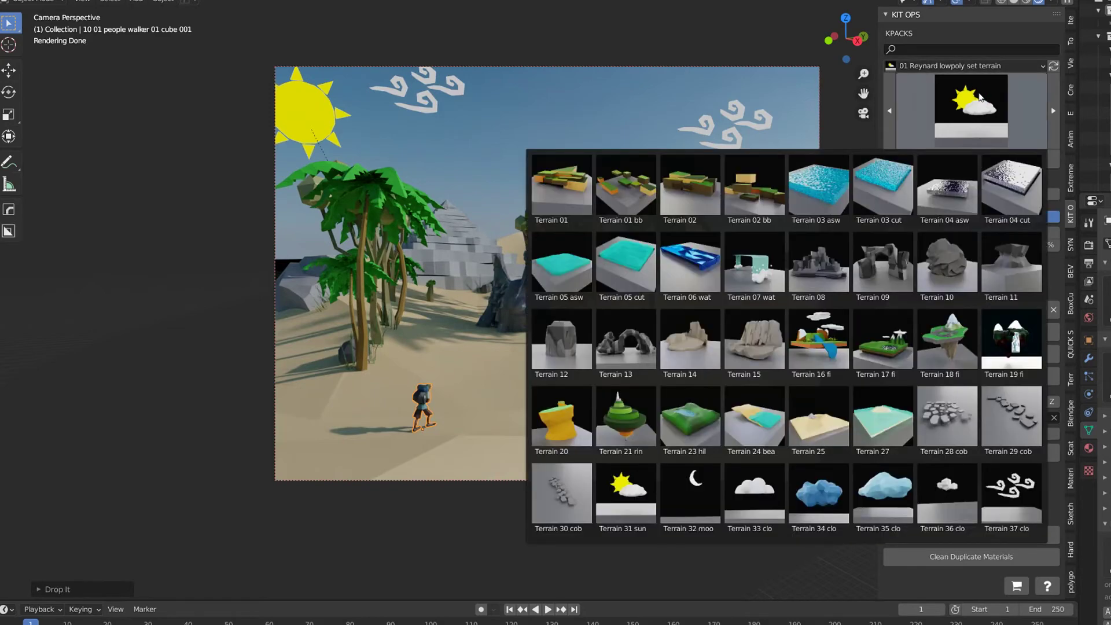
{"action": "left_click", "coordinate": [953, 272]}
{"action": "left_click", "coordinate": [937, 159]}
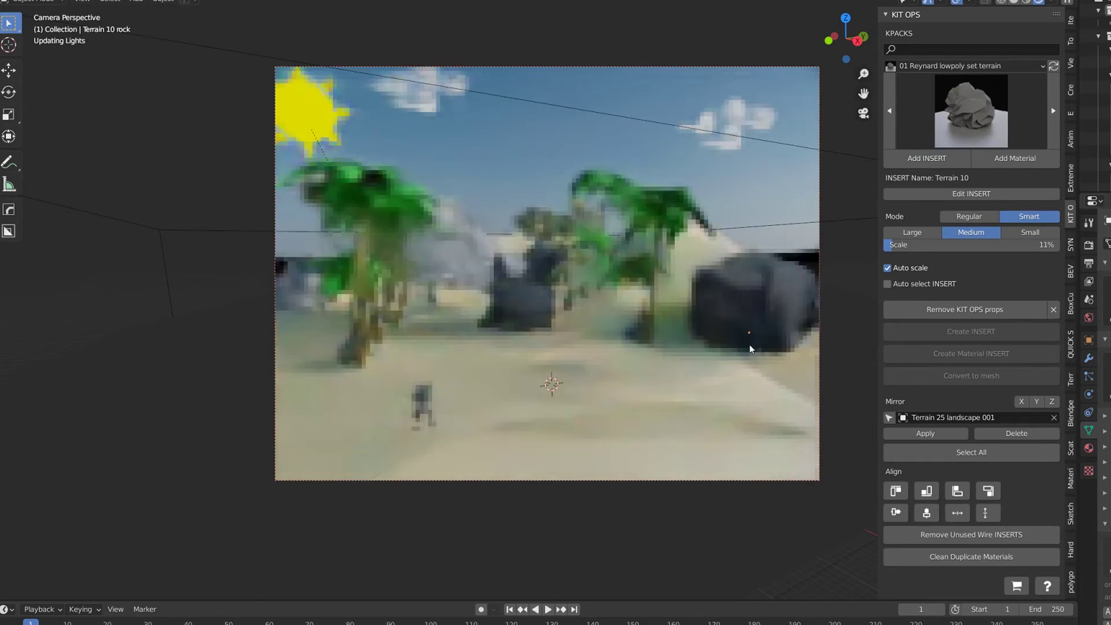
{"action": "left_click", "coordinate": [749, 344]}
- Rotate the new boulder about X so that it lies lower and partly buried in the sand
{"action": "key", "text": "g"}
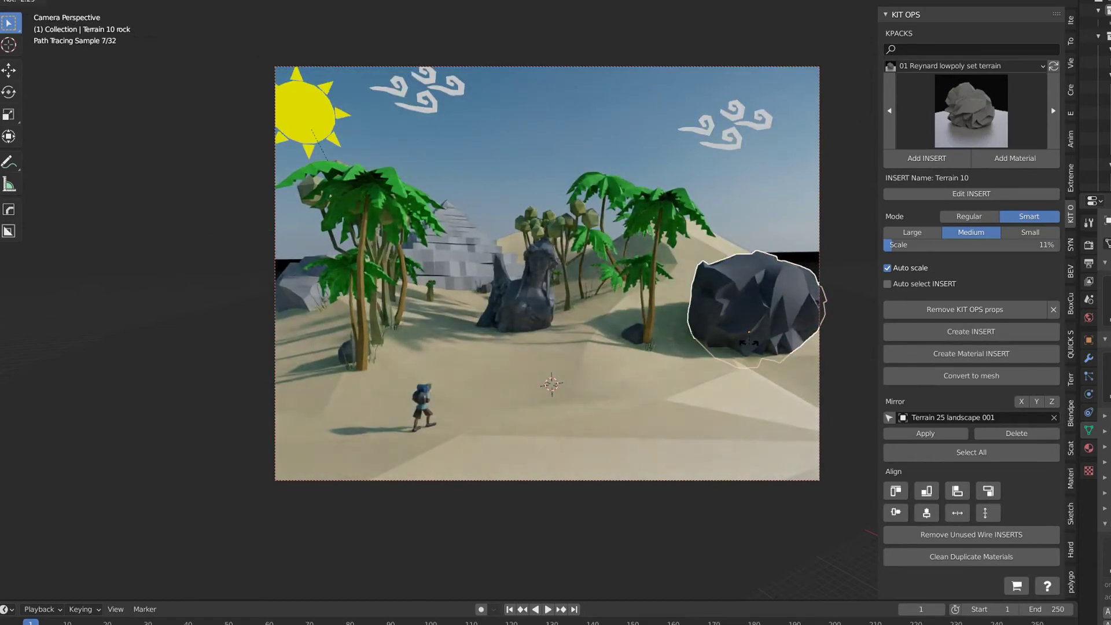
{"action": "key", "text": "x"}
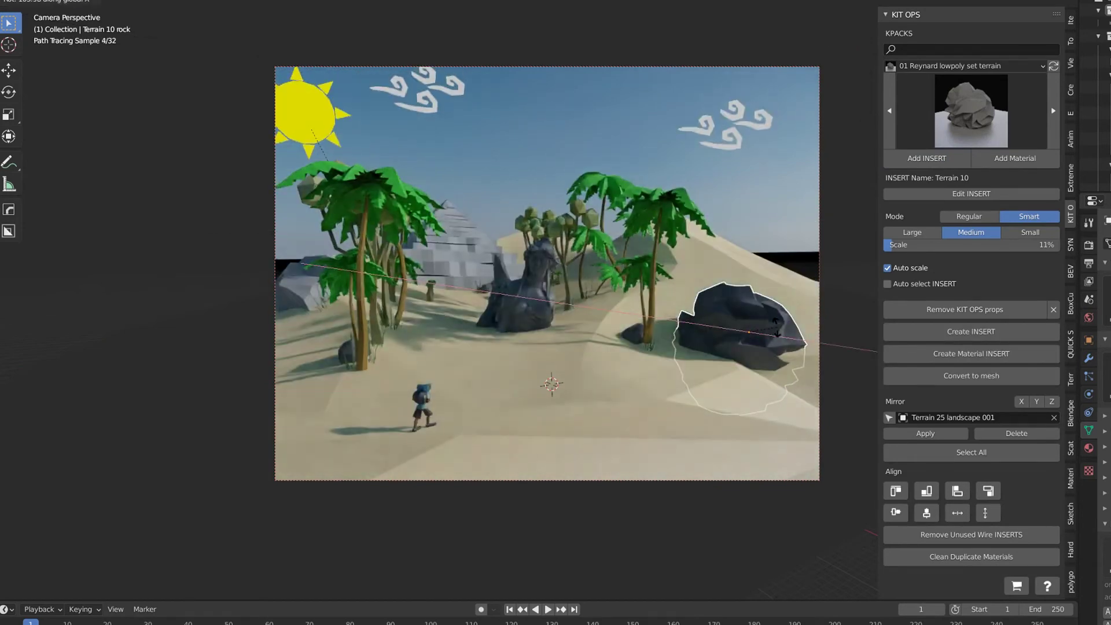
{"action": "left_click", "coordinate": [782, 333]}
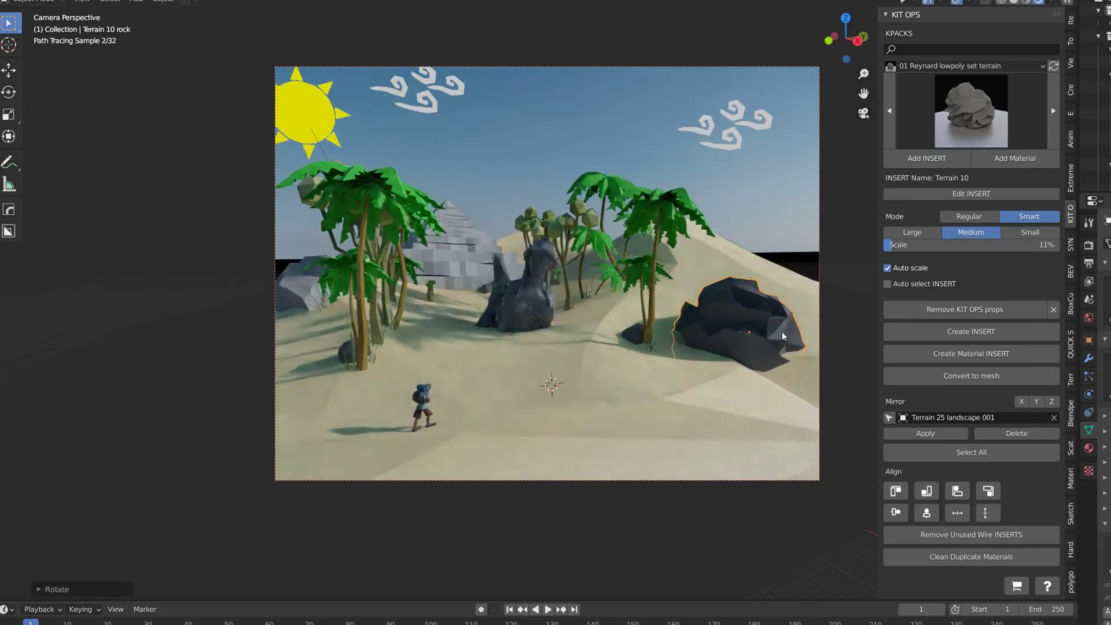
- Move the boulder along Y, X and Z until it sits half sunk in the dune behind the far palms
{"action": "key", "text": "g"}
{"action": "key", "text": "y"}
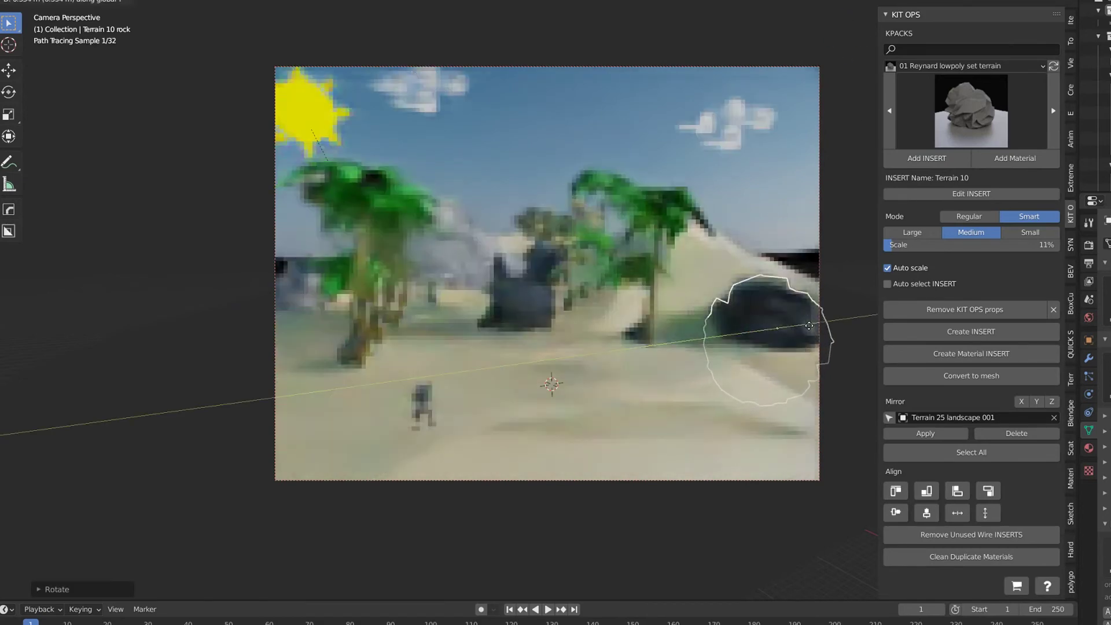
{"action": "left_click", "coordinate": [819, 326]}
{"action": "key", "text": "g"}
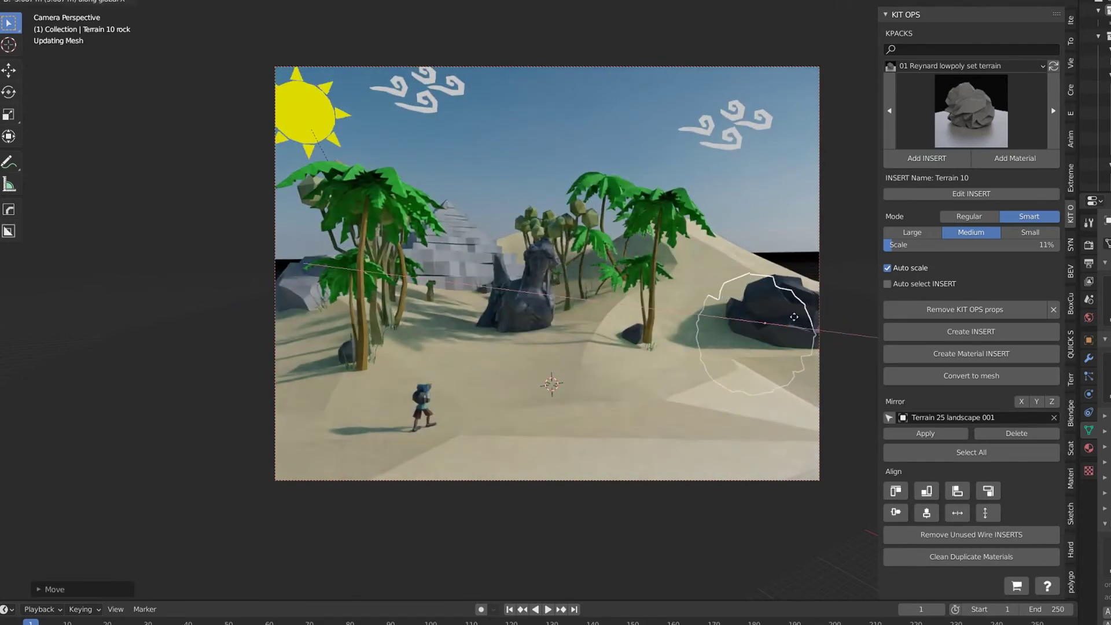
{"action": "key", "text": "x"}
{"action": "key", "text": "z"}
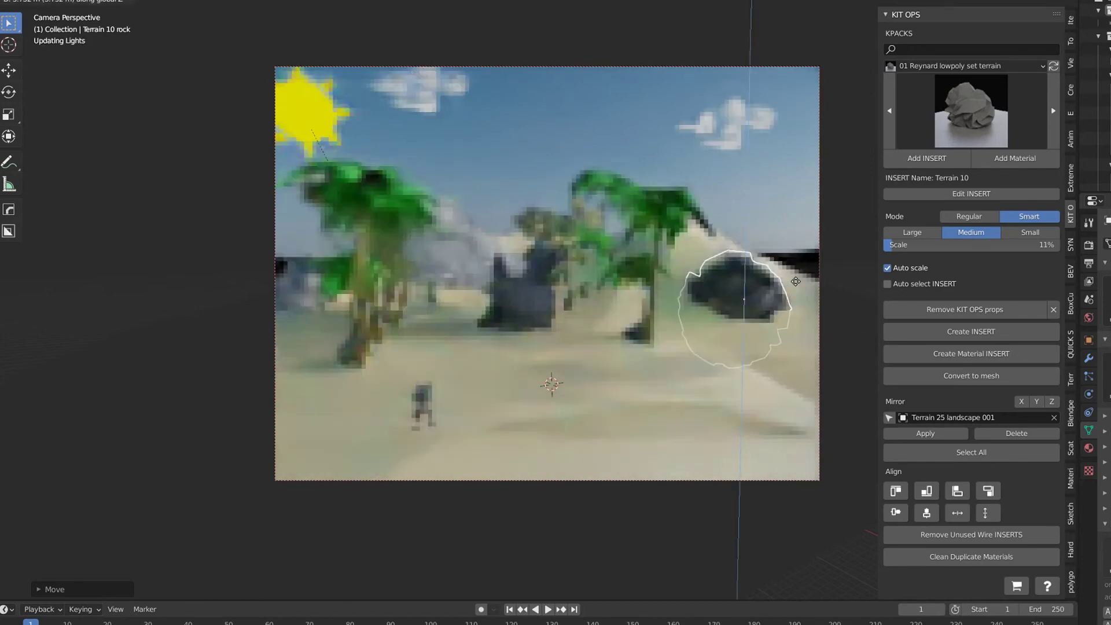
{"action": "left_click", "coordinate": [790, 286]}
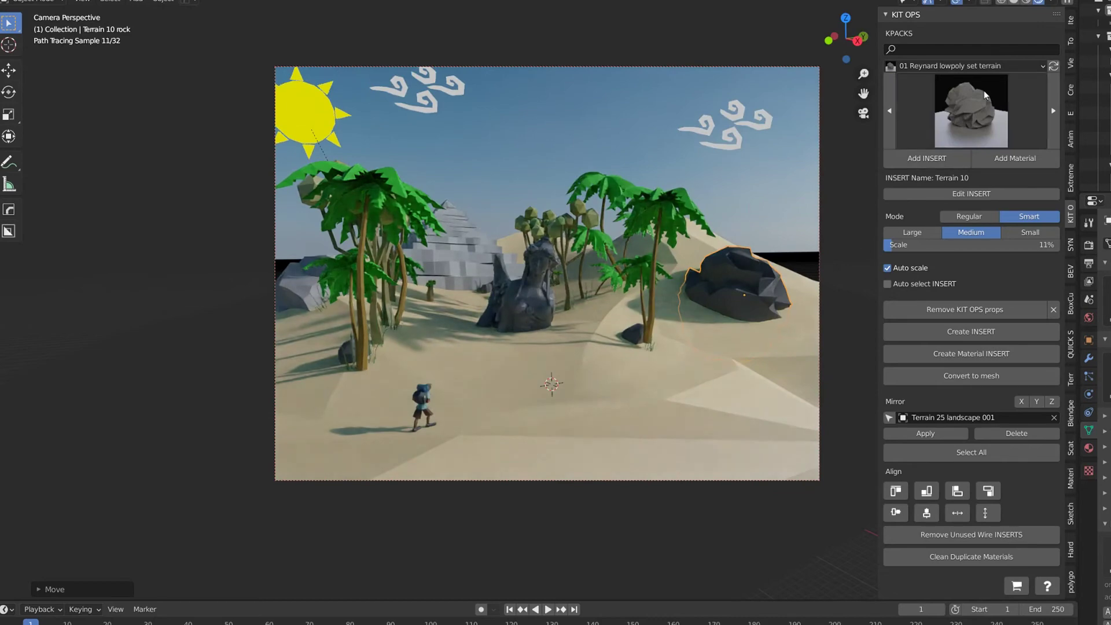
- Choose Gras 04 flower from 03 Reynard lowpoly set plants and add it as an insert onto the desert terrain
{"action": "left_click", "coordinate": [1006, 66]}
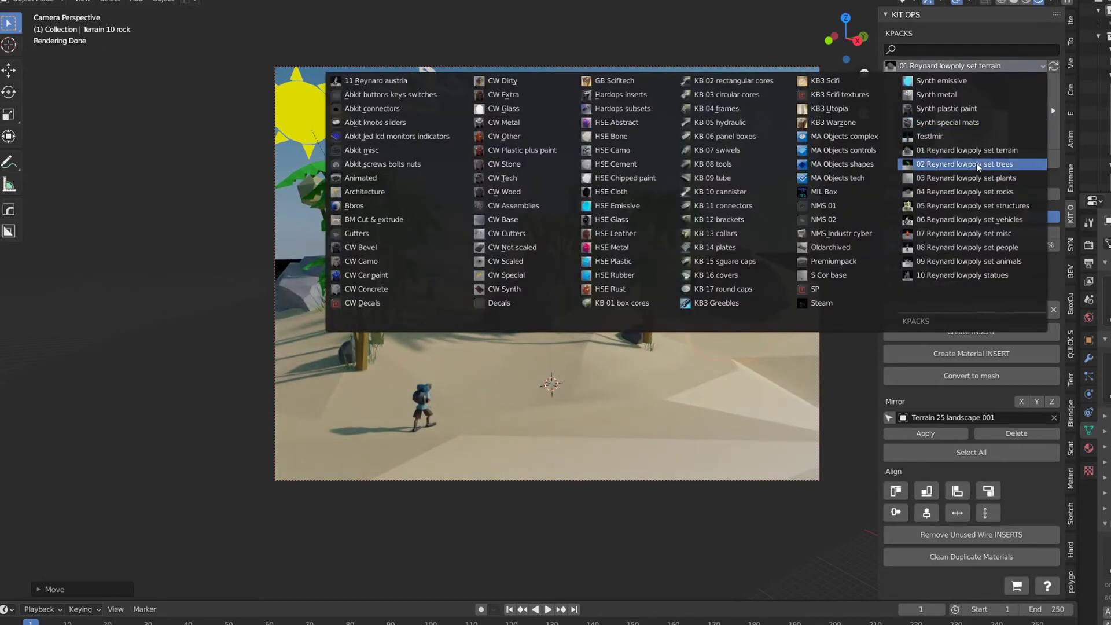
{"action": "left_click", "coordinate": [964, 178]}
{"action": "left_click", "coordinate": [941, 144]}
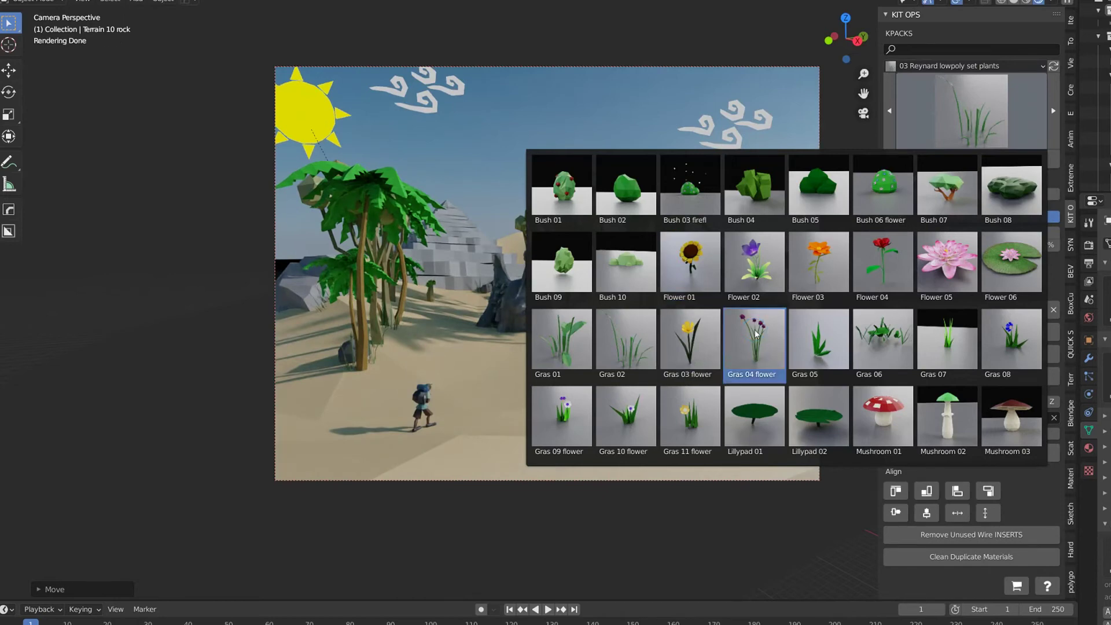
{"action": "left_click", "coordinate": [731, 353]}
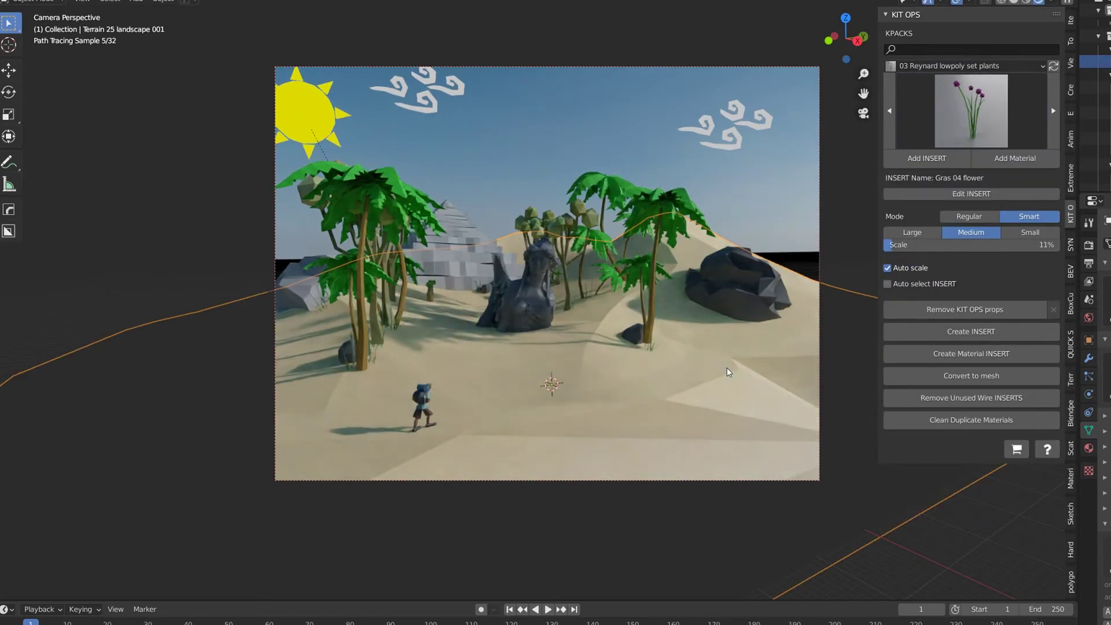
{"action": "left_click", "coordinate": [933, 160]}
- Set the flower insert size to Small with a 2% scale and place several around the base of the boulder
{"action": "left_click", "coordinate": [743, 332]}
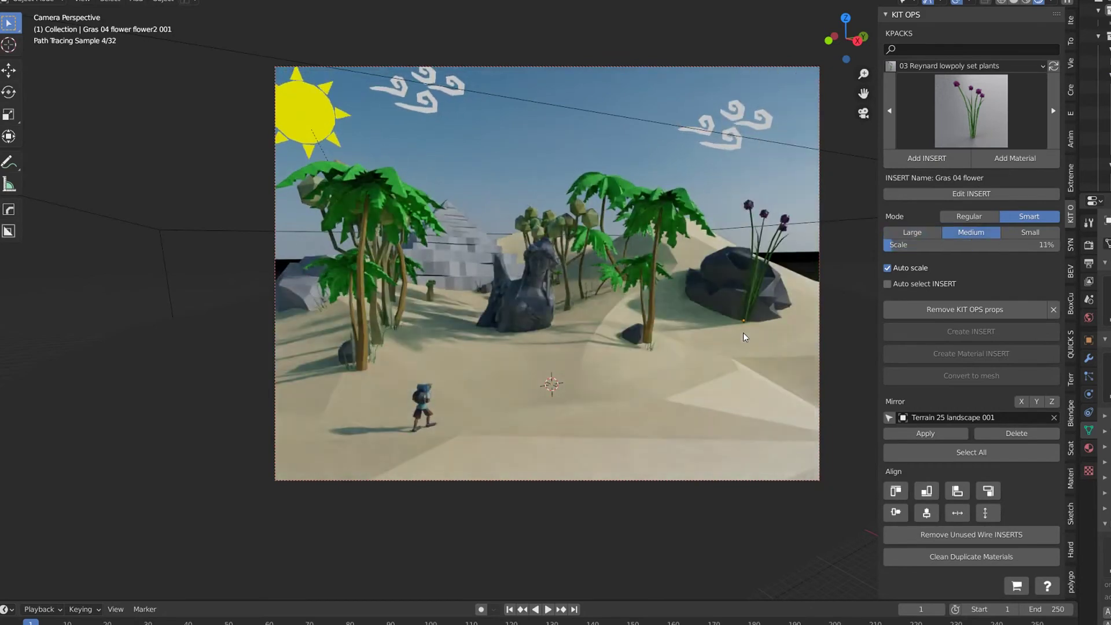
{"action": "scroll", "coordinate": [743, 332], "scroll_direction": "down", "scroll_amount": 1}
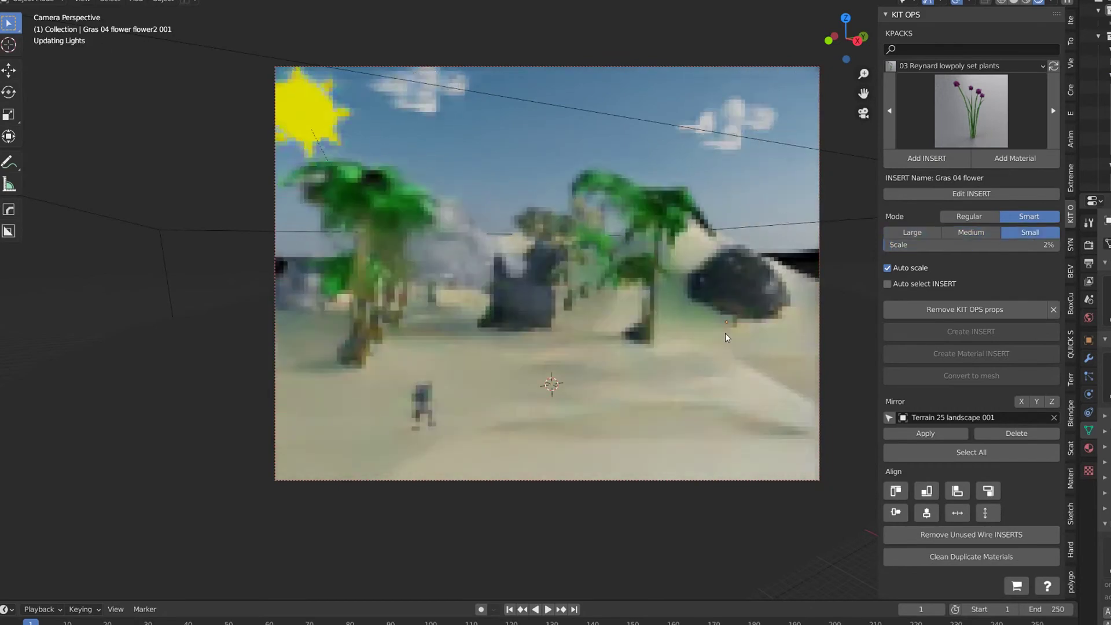
{"action": "left_click", "coordinate": [718, 331]}
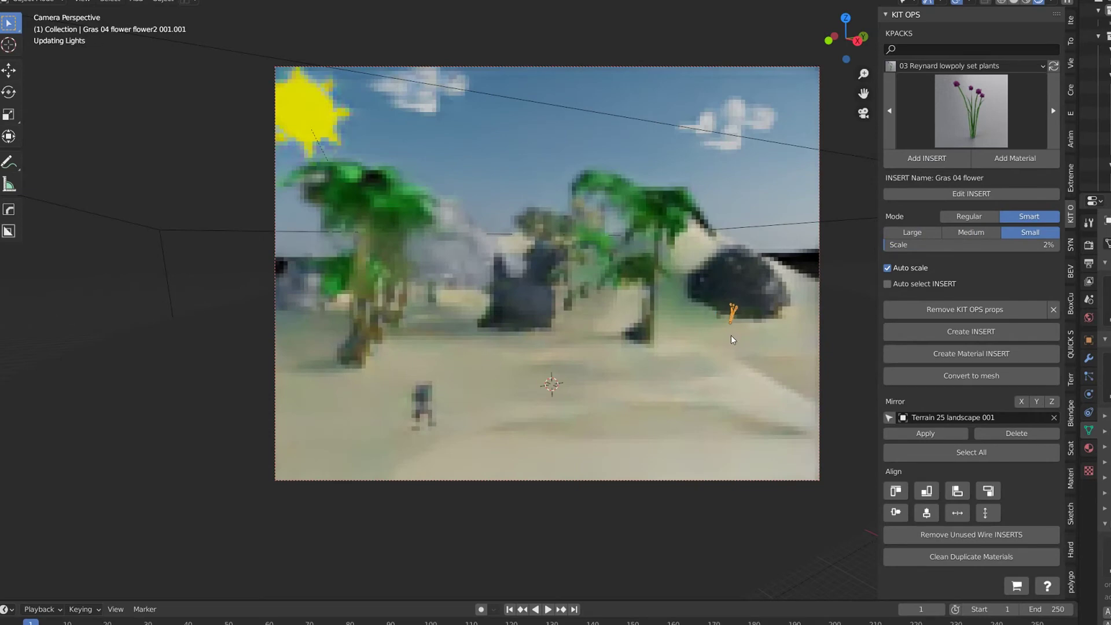
{"action": "left_click", "coordinate": [763, 343]}
{"action": "right_click", "coordinate": [657, 360]}
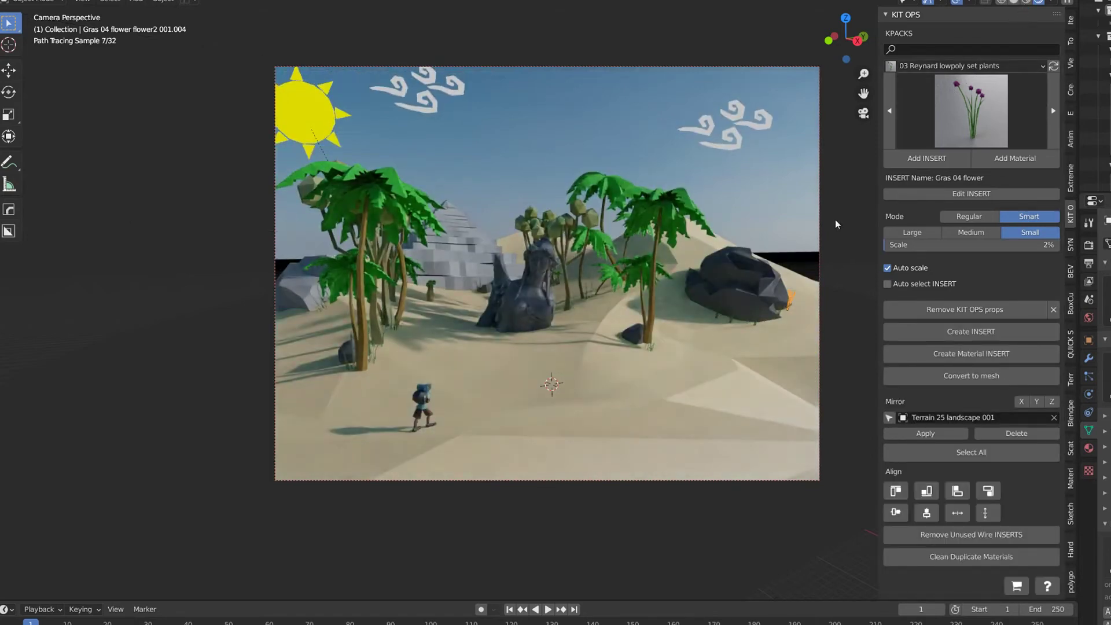
- Switch to material preview shading and add more Gras 04 flowers beside the far palm and around the sphinx
{"action": "left_click", "coordinate": [1025, 4]}
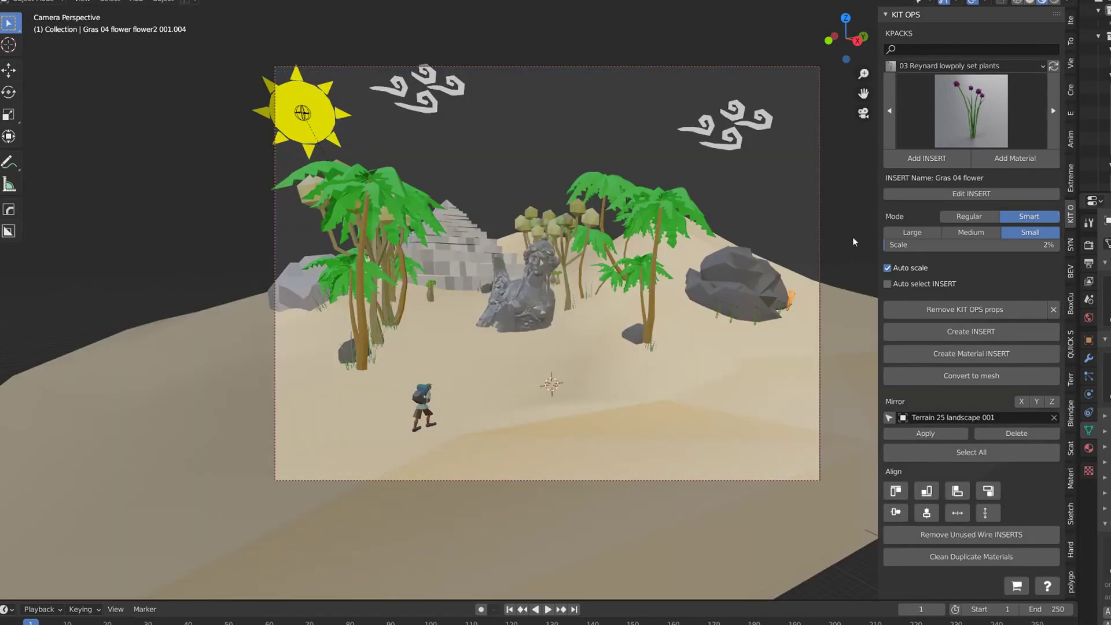
{"action": "left_click", "coordinate": [943, 159]}
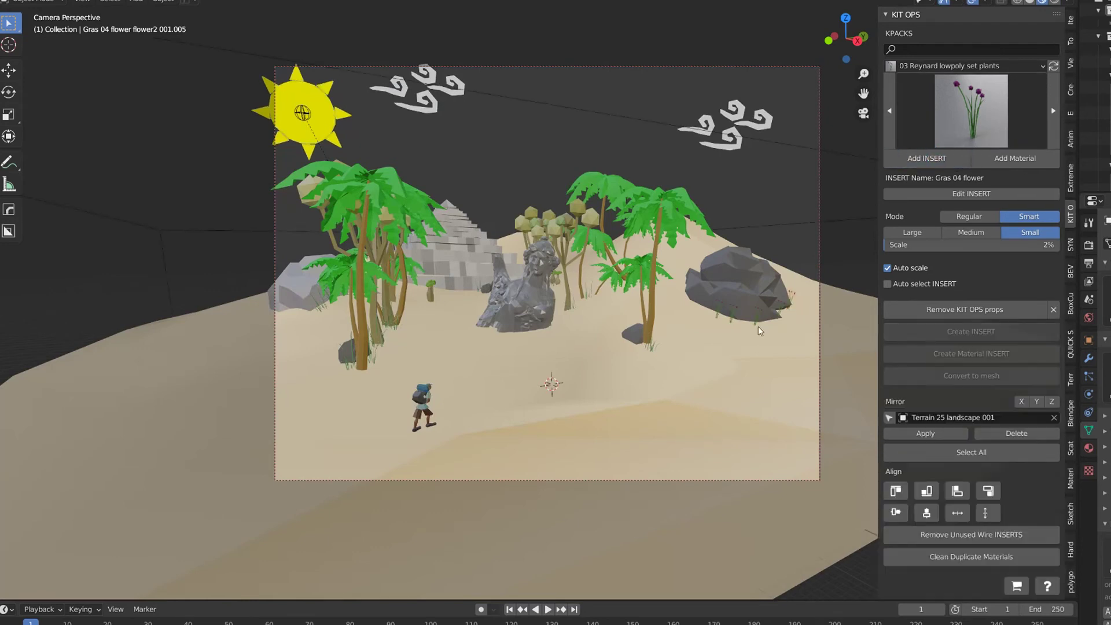
{"action": "left_click", "coordinate": [656, 362]}
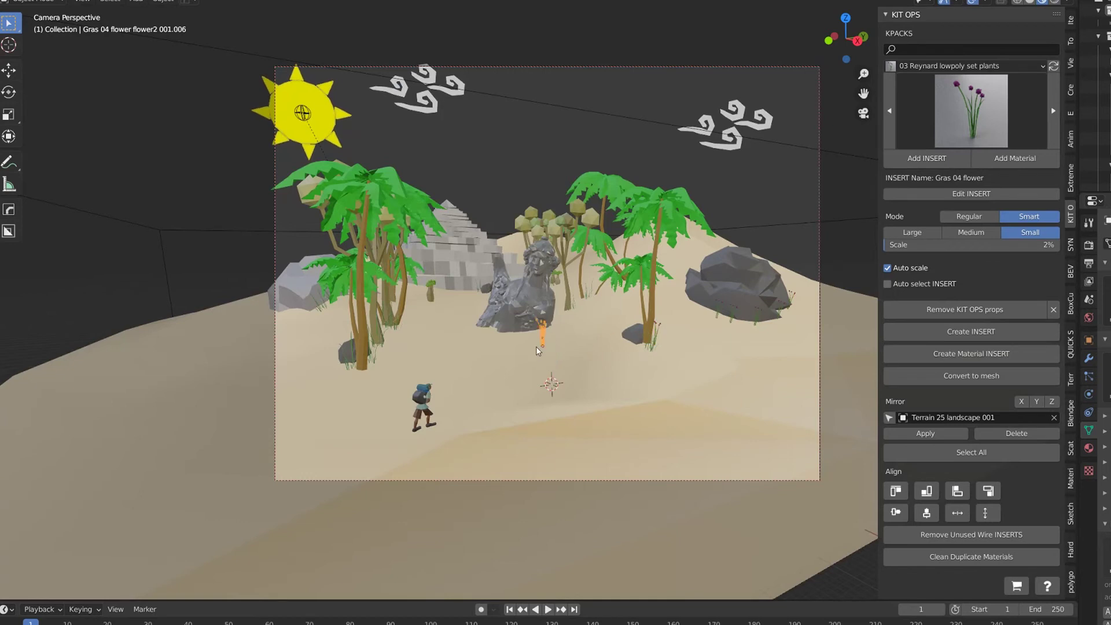
{"action": "left_click", "coordinate": [565, 322]}
- Place more flowers around the near palms and rocks, end the placement and switch back to rendered shading
{"action": "left_click", "coordinate": [394, 340]}
{"action": "left_click", "coordinate": [341, 374]}
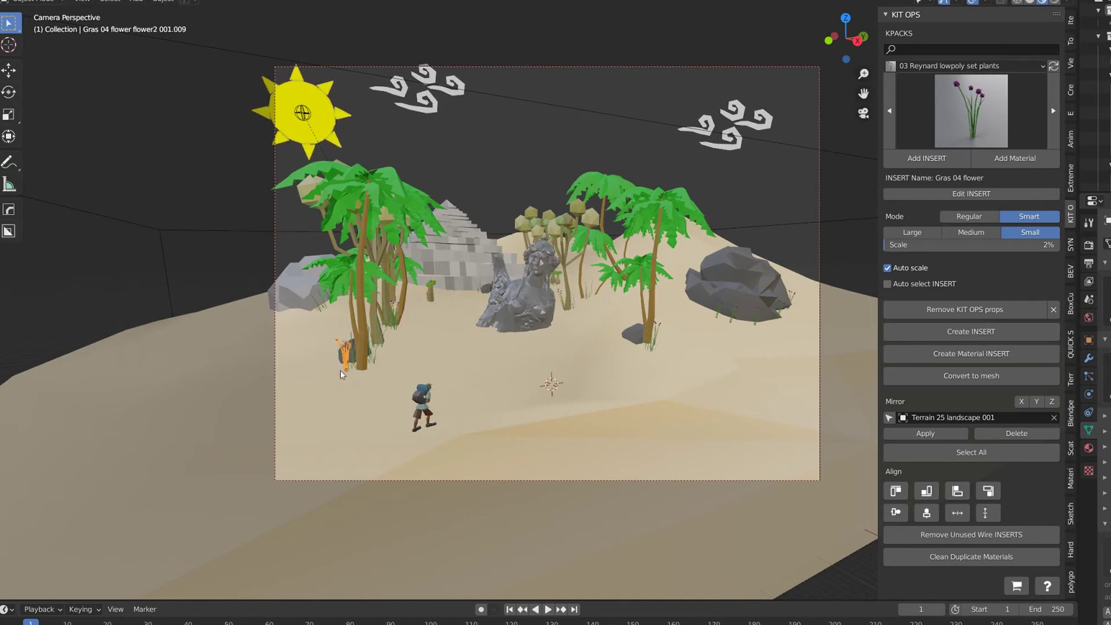
{"action": "left_click", "coordinate": [297, 325]}
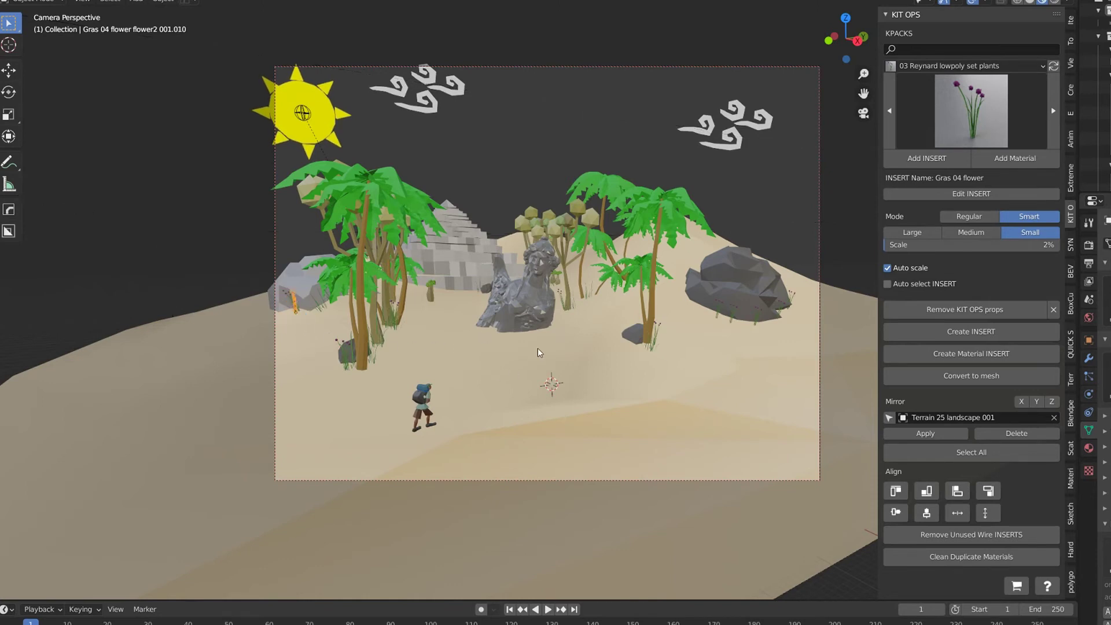
{"action": "right_click", "coordinate": [846, 197]}
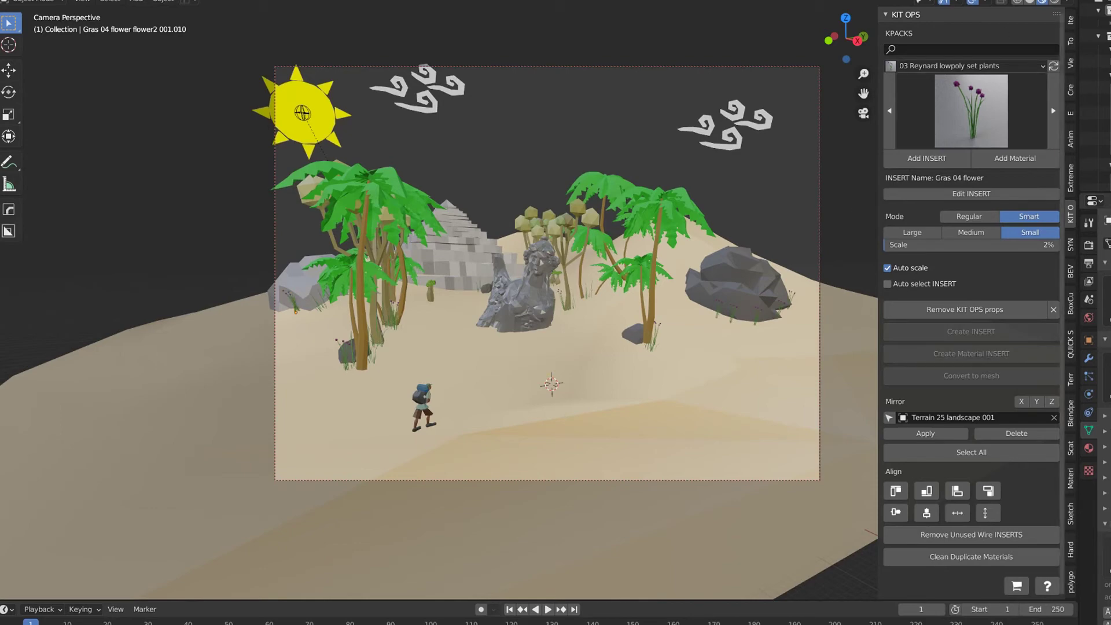
{"action": "left_click", "coordinate": [1054, 3]}
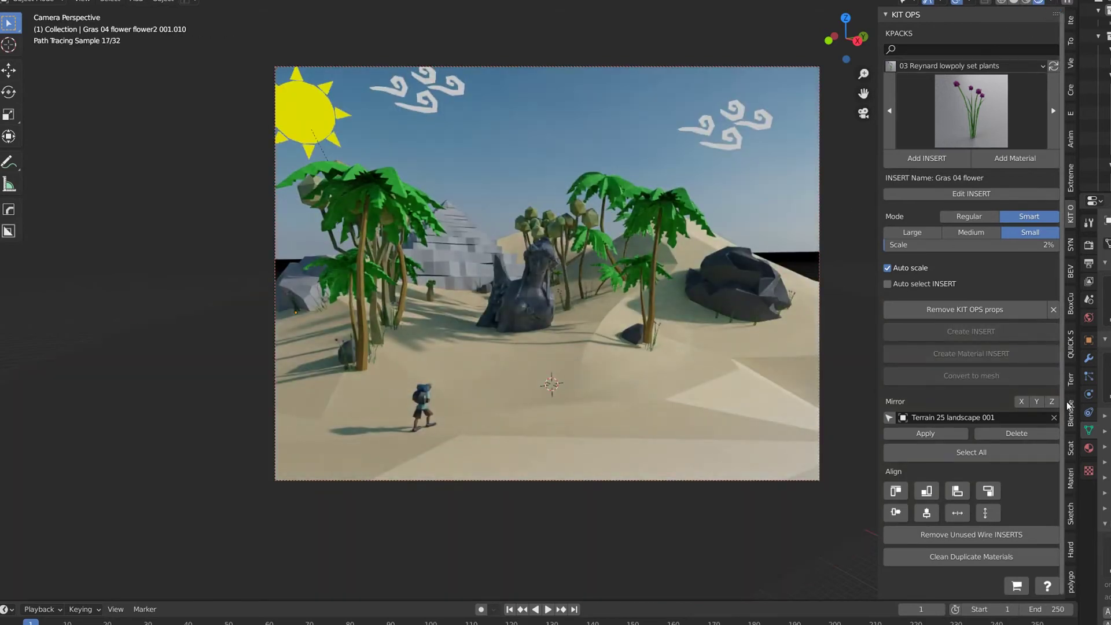
- Adjust the sky settings in the world properties to change the sunlight and the shadows across the desert terrain
{"action": "left_click", "coordinate": [1089, 318]}
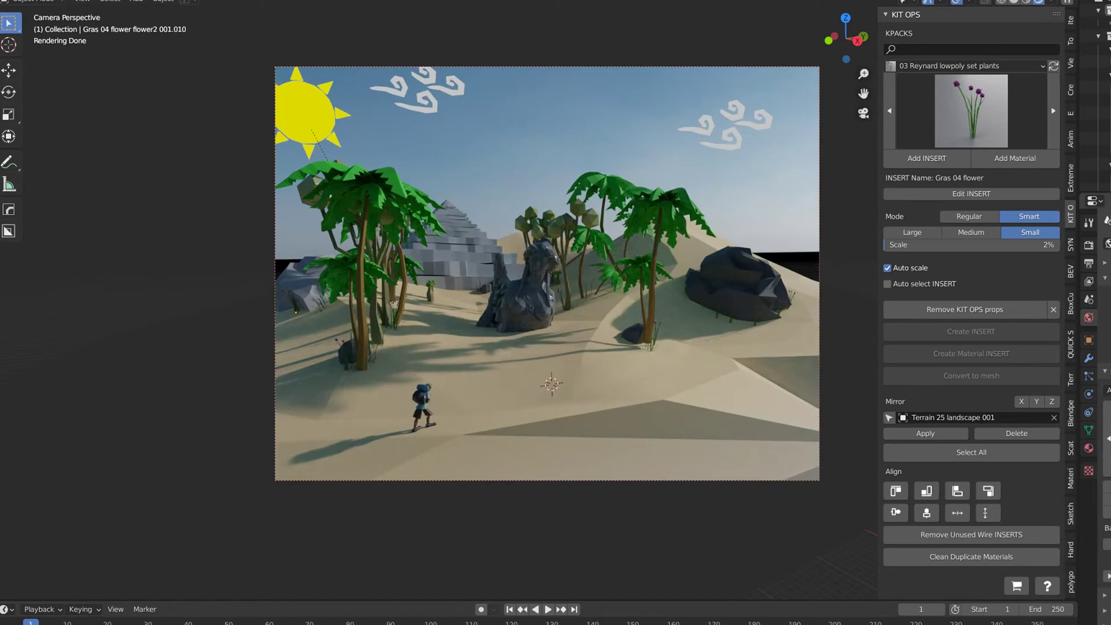
{"action": "left_click", "coordinate": [1108, 576]}
{"action": "scroll", "coordinate": [1107, 463], "scroll_direction": "down", "scroll_amount": 4}
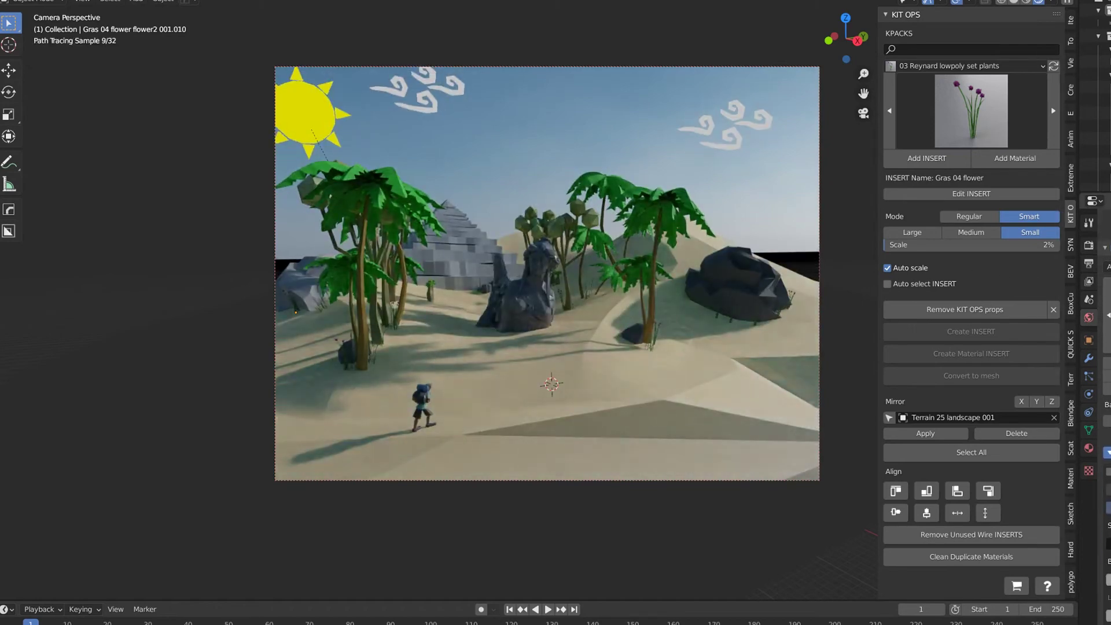
{"action": "left_click", "coordinate": [1108, 472]}
{"action": "scroll", "coordinate": [1109, 471], "scroll_direction": "up", "scroll_amount": 2}
{"action": "scroll", "coordinate": [1109, 472], "scroll_direction": "down", "scroll_amount": 3}
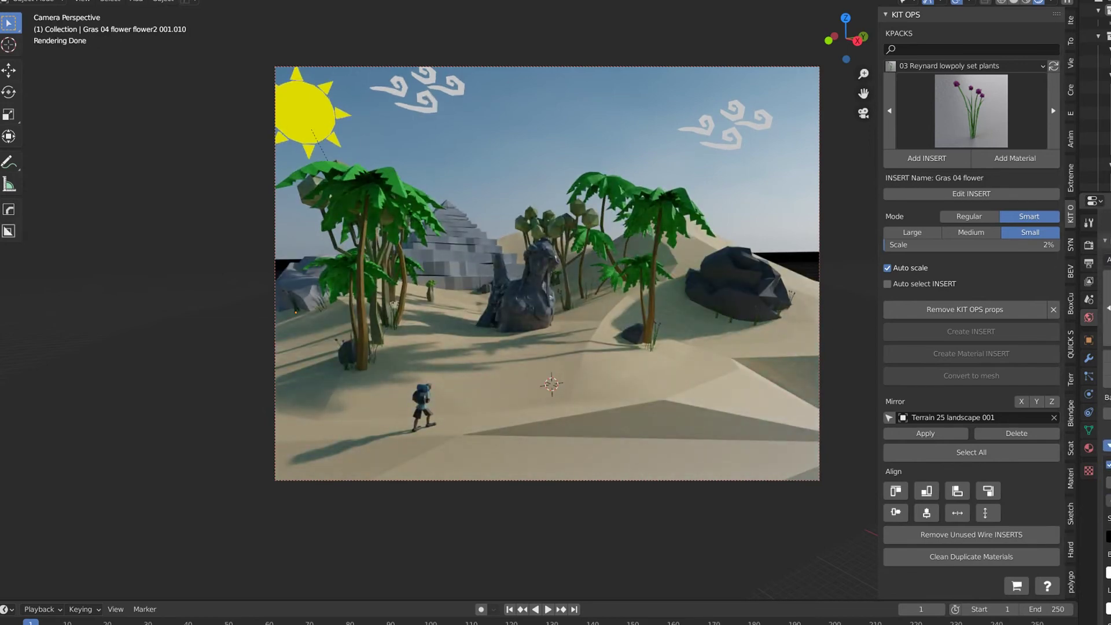
{"action": "left_click", "coordinate": [1109, 501]}
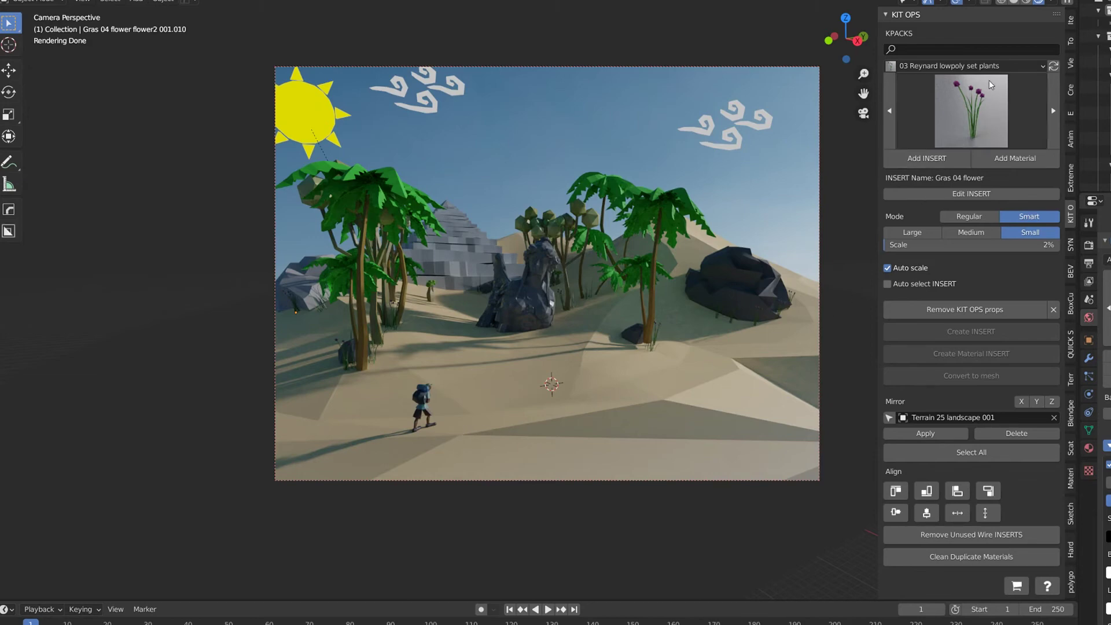
- Choose Rock 16 from 04 Reynard lowpoly set rocks and add it as an insert onto the desert terrain
{"action": "left_click", "coordinate": [983, 66]}
{"action": "left_click", "coordinate": [984, 192]}
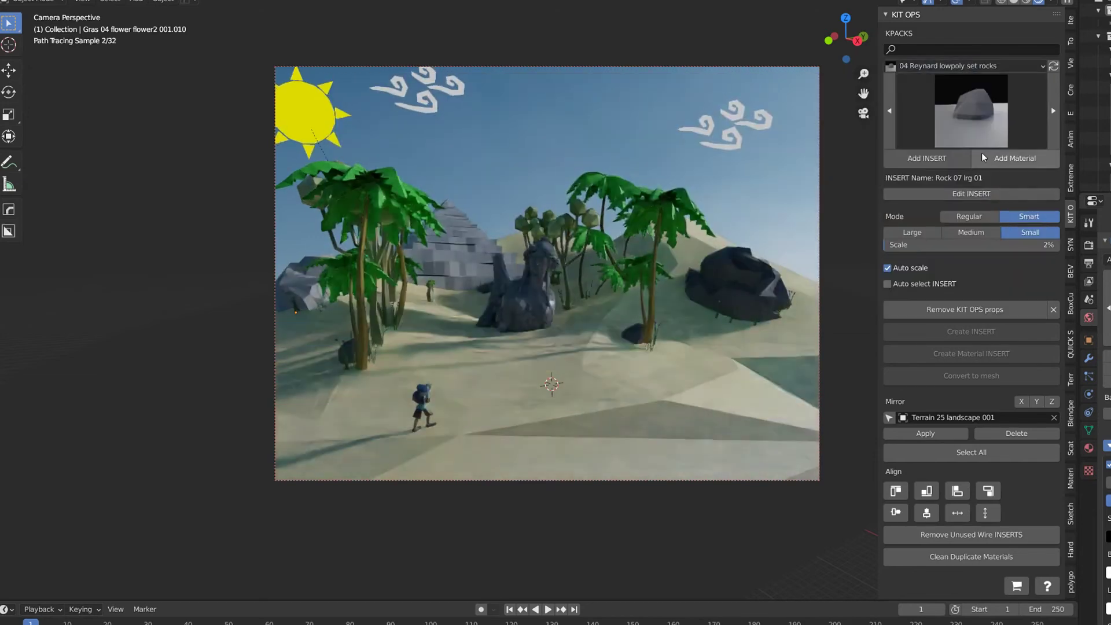
{"action": "left_click", "coordinate": [967, 110]}
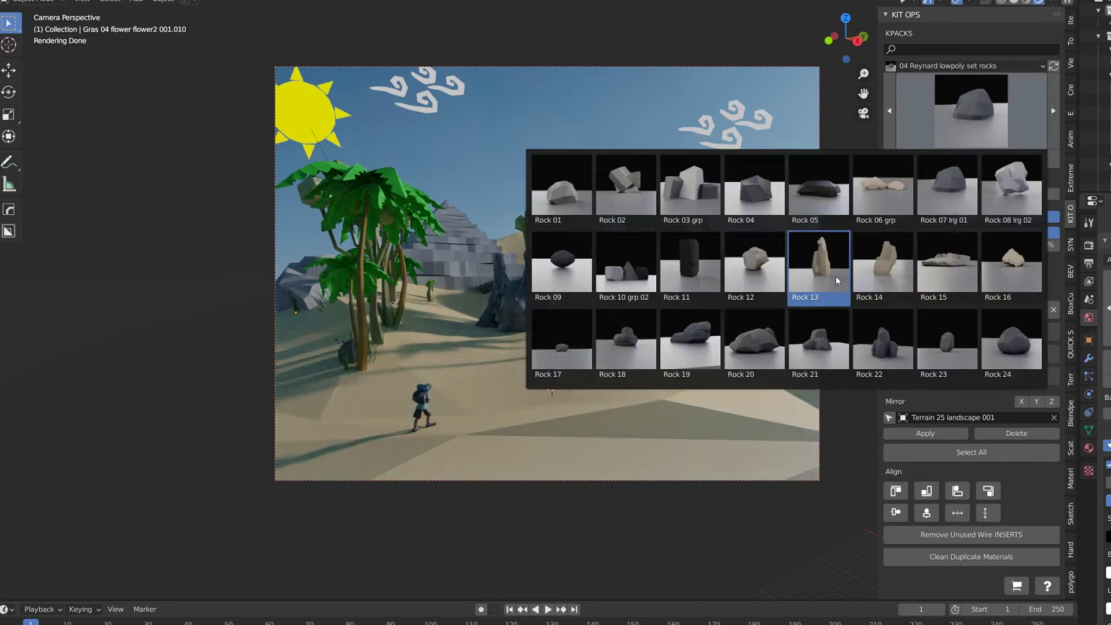
{"action": "left_click", "coordinate": [1006, 265]}
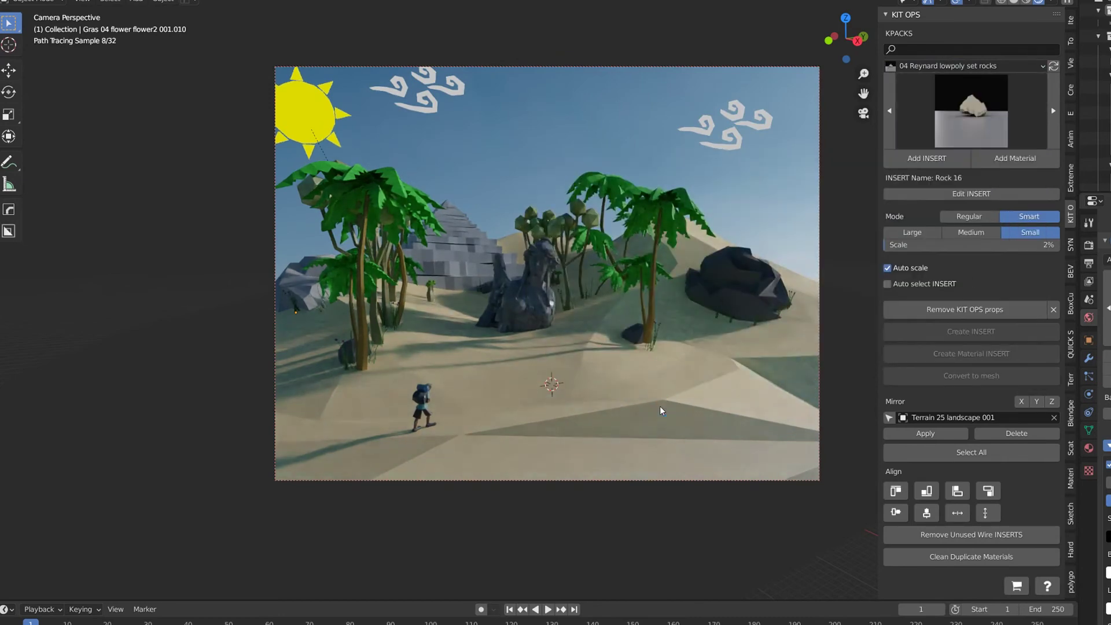
{"action": "left_click", "coordinate": [660, 405]}
{"action": "left_click", "coordinate": [919, 161]}
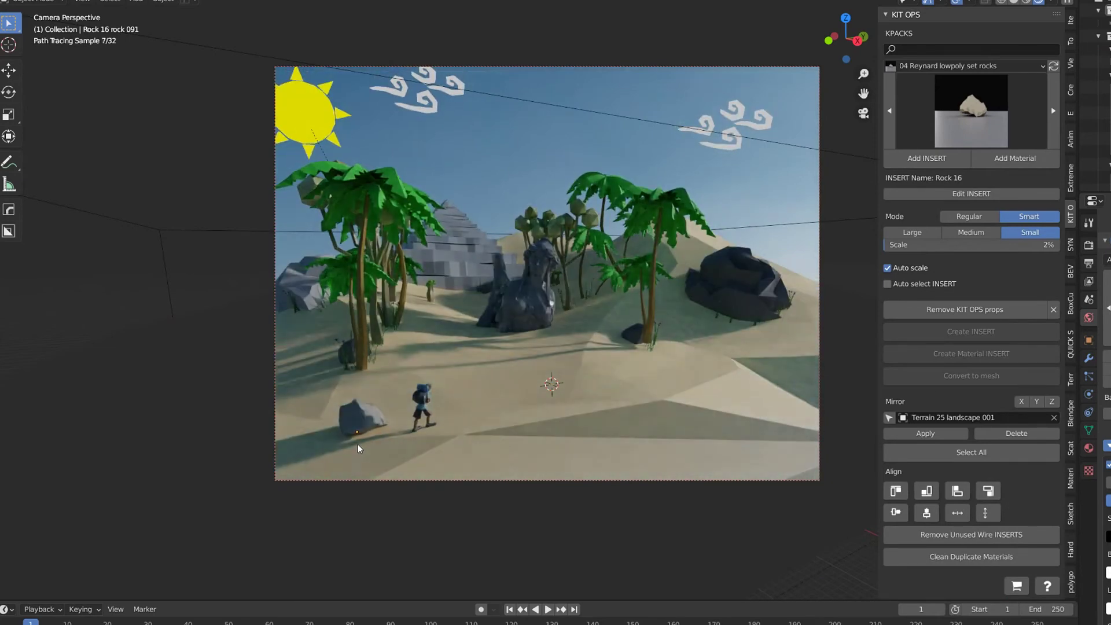
- Place Rock 16 beside the walker and in the near foreground corner behind the walker, and enlarge the corner rock
{"action": "mouse_move", "coordinate": [357, 444]}
{"action": "left_mouse_down"}
{"action": "mouse_move", "coordinate": [295, 473]}
{"action": "mouse_move", "coordinate": [324, 502]}
{"action": "mouse_move", "coordinate": [307, 488]}
{"action": "mouse_move", "coordinate": [293, 494]}
{"action": "left_mouse_up"}
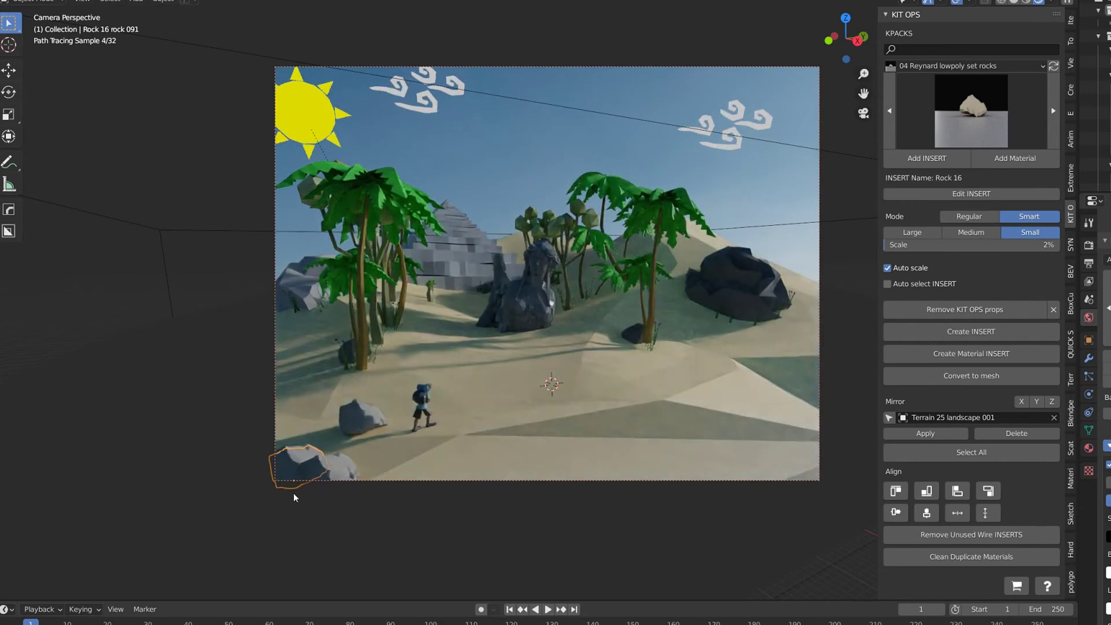
{"action": "left_click", "coordinate": [294, 493]}
{"action": "key", "text": "s"}
{"action": "left_click", "coordinate": [295, 499]}
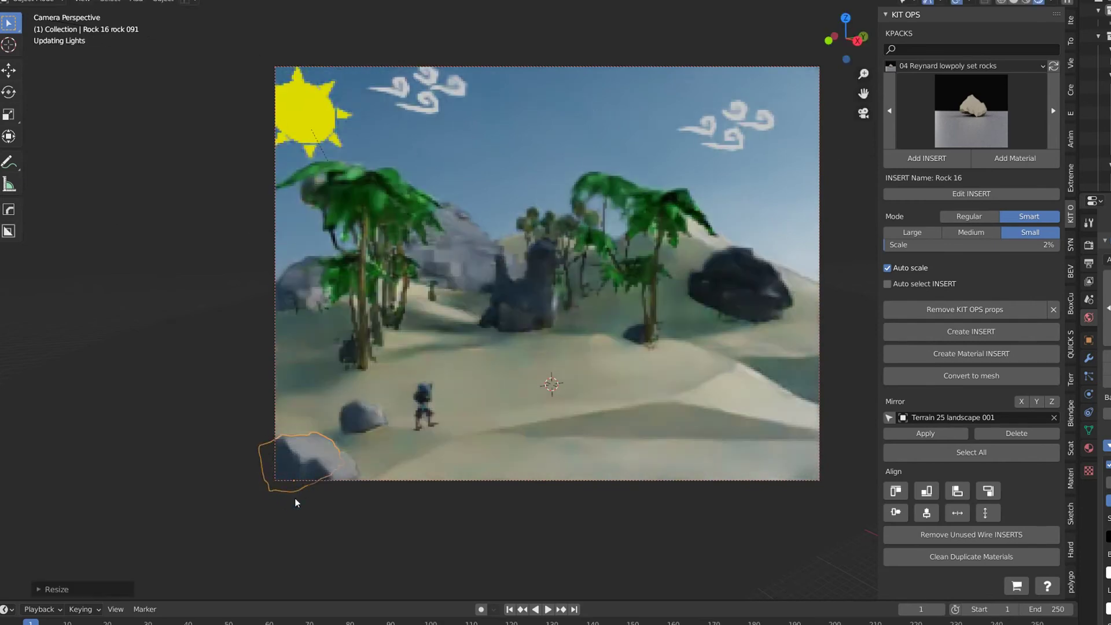
- Add a small Rock 16 beside the large boulder and another on the slope in front of it at Medium size, 11% scale
{"action": "left_click", "coordinate": [921, 160]}
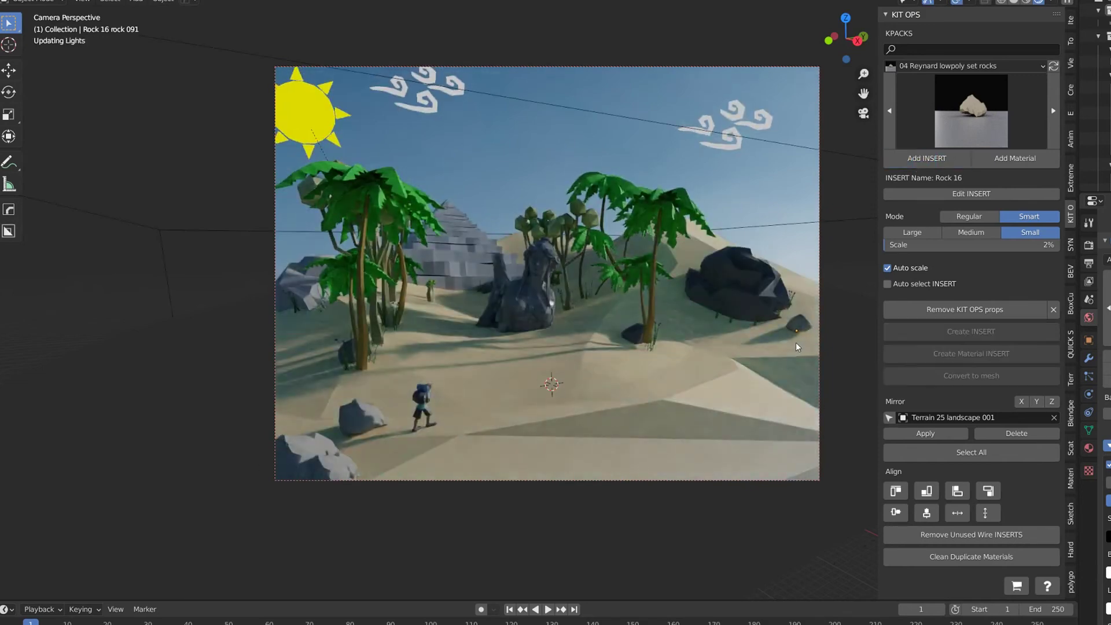
{"action": "left_click", "coordinate": [789, 336]}
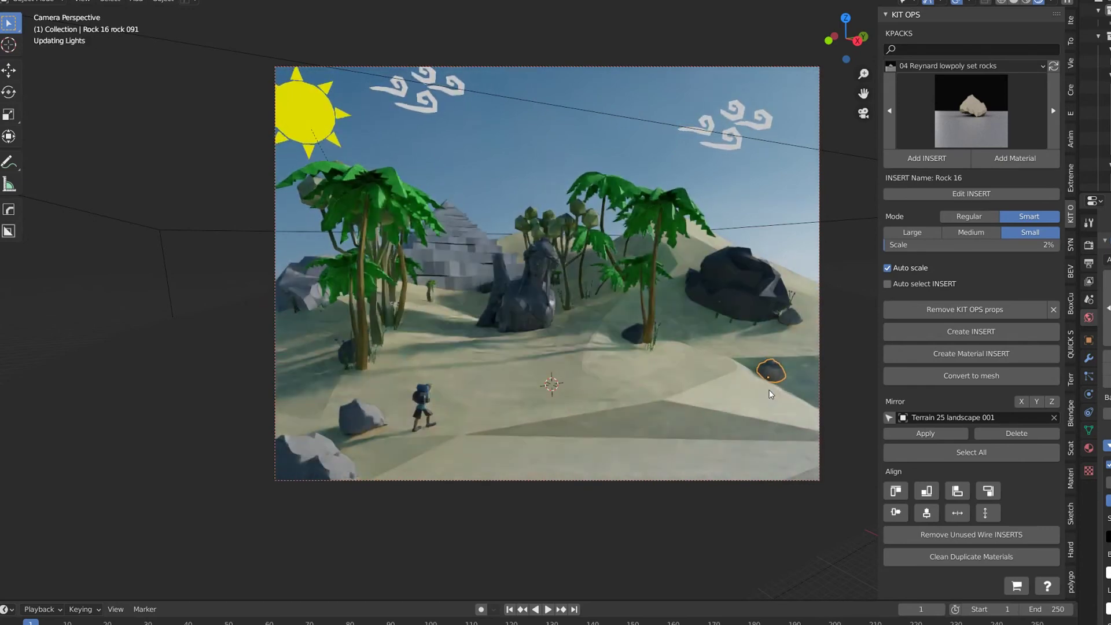
{"action": "scroll", "coordinate": [769, 392], "scroll_direction": "up", "scroll_amount": 1}
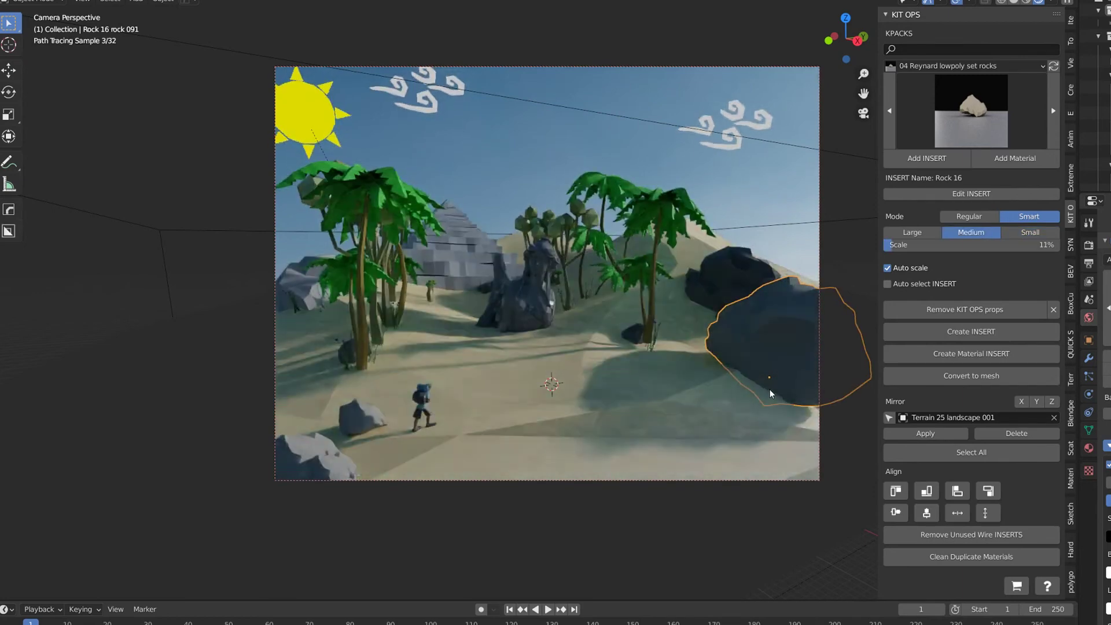
{"action": "scroll", "coordinate": [769, 393], "scroll_direction": "down", "scroll_amount": 1}
{"action": "scroll", "coordinate": [769, 390], "scroll_direction": "up", "scroll_amount": 1}
- Lower the large foreground rock along Z until it is partly buried in the sand, rotate it and deselect it
{"action": "key", "text": "g"}
{"action": "key", "text": "z"}
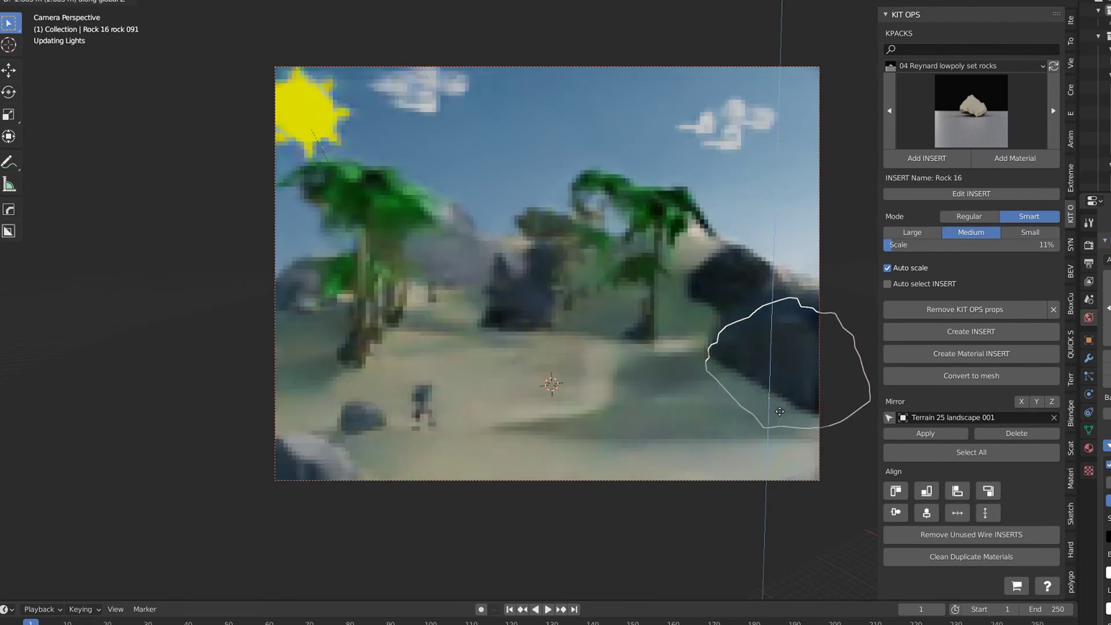
{"action": "left_click", "coordinate": [778, 439]}
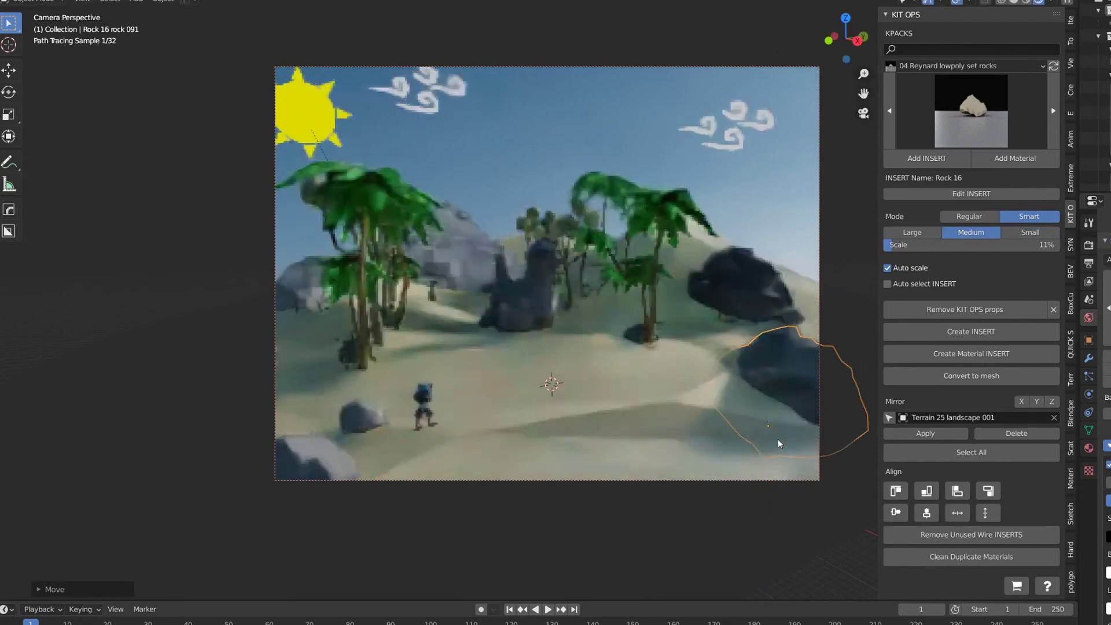
{"action": "key", "text": "g"}
{"action": "key", "text": "z"}
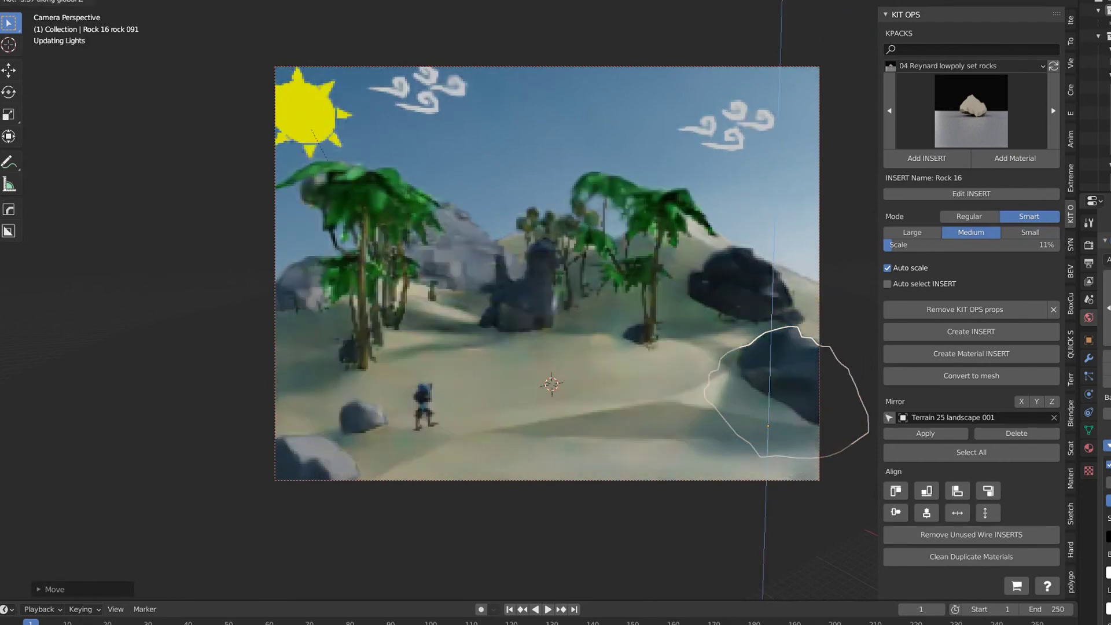
{"action": "key", "text": "r"}
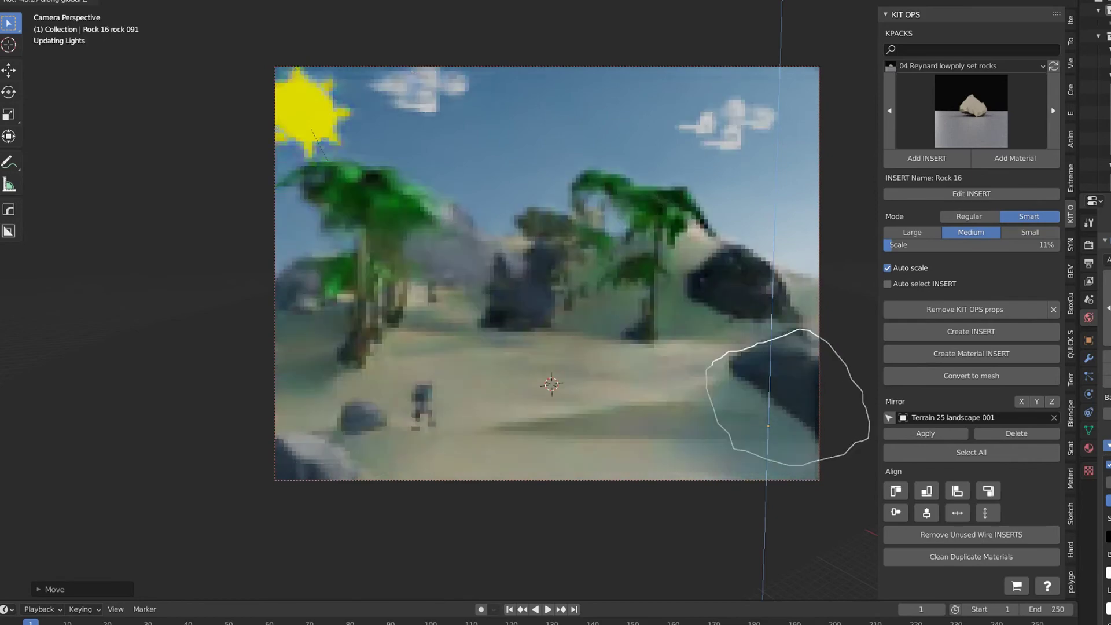
{"action": "left_click", "coordinate": [813, 515]}
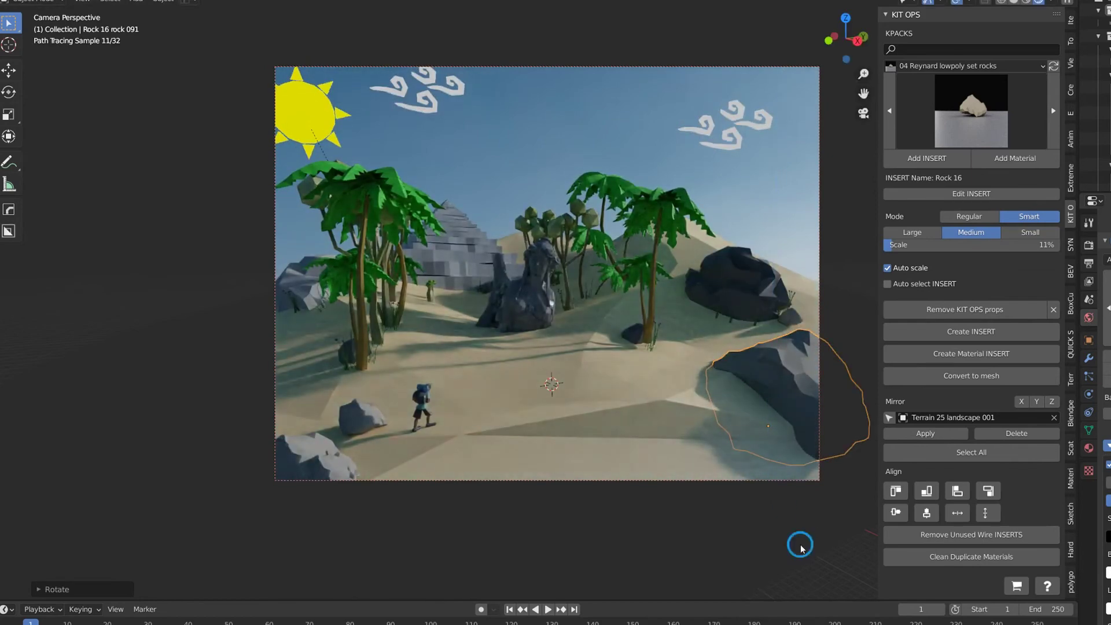
{"action": "left_click", "coordinate": [801, 544]}
{"action": "left_click", "coordinate": [918, 582]}
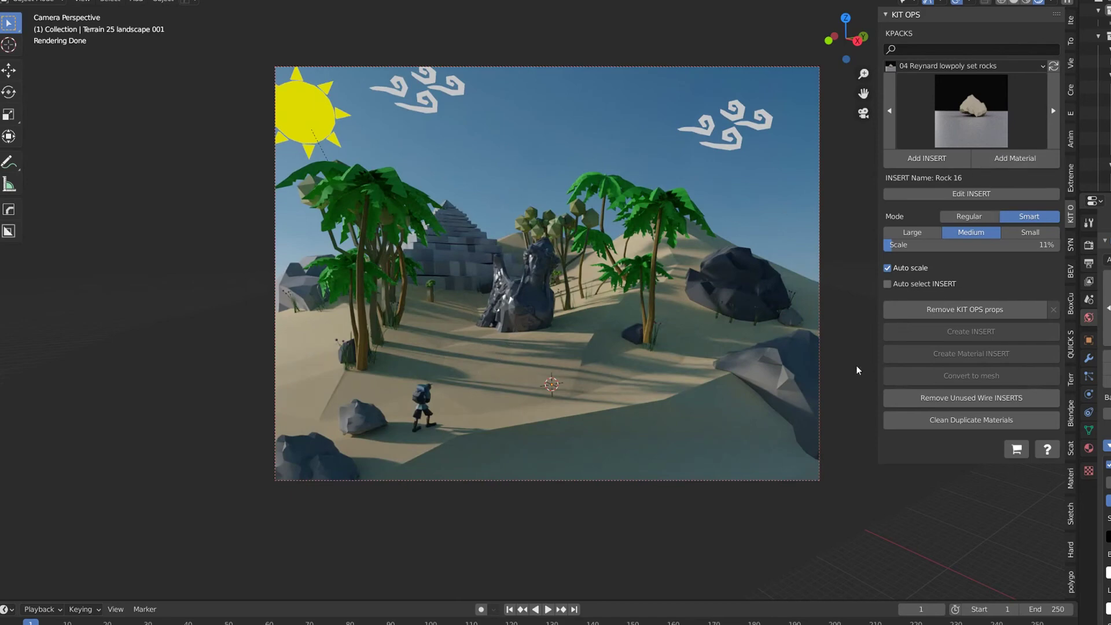
- Move the desert tree beside the sphinx along the X axis toward the palms, away from the statue, and deselect it
{"action": "left_click", "coordinate": [570, 303]}
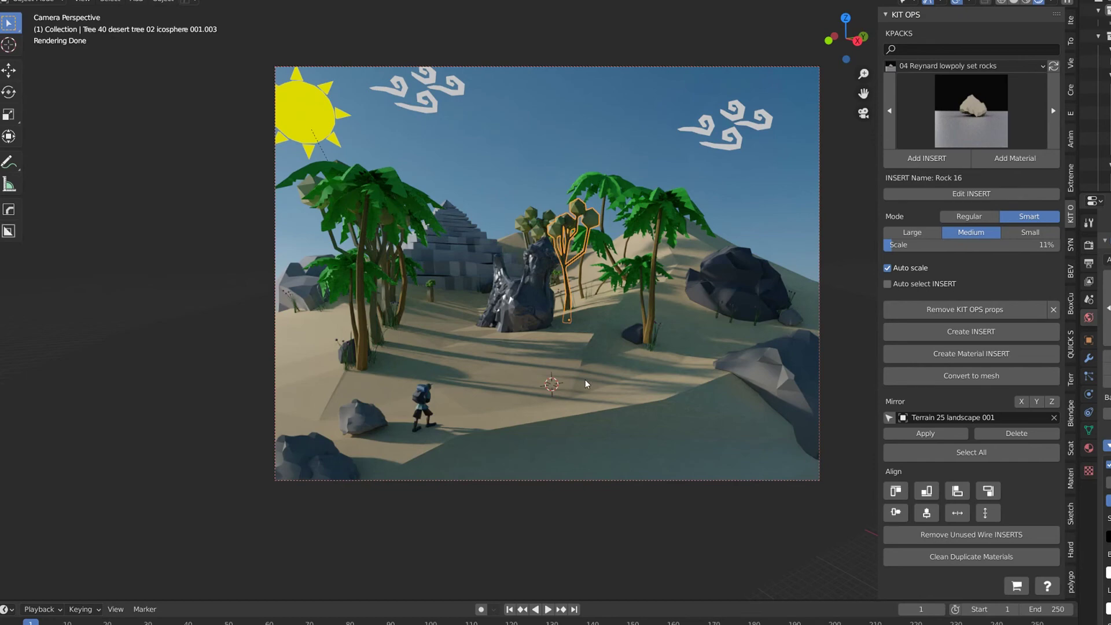
{"action": "key", "text": "g"}
{"action": "key", "text": "x"}
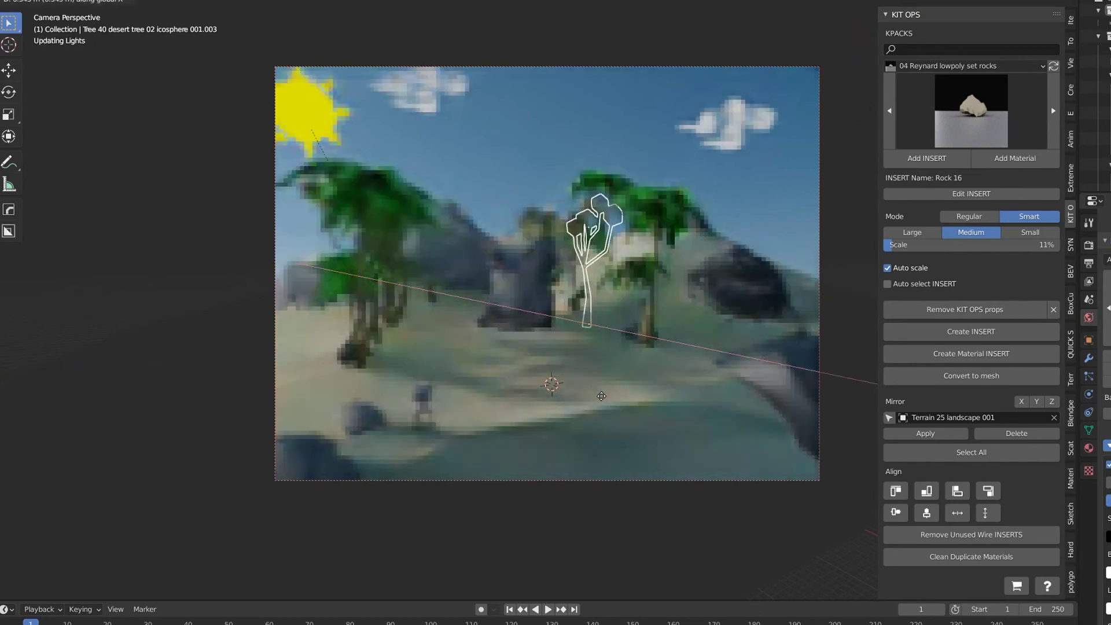
{"action": "left_click", "coordinate": [609, 409]}
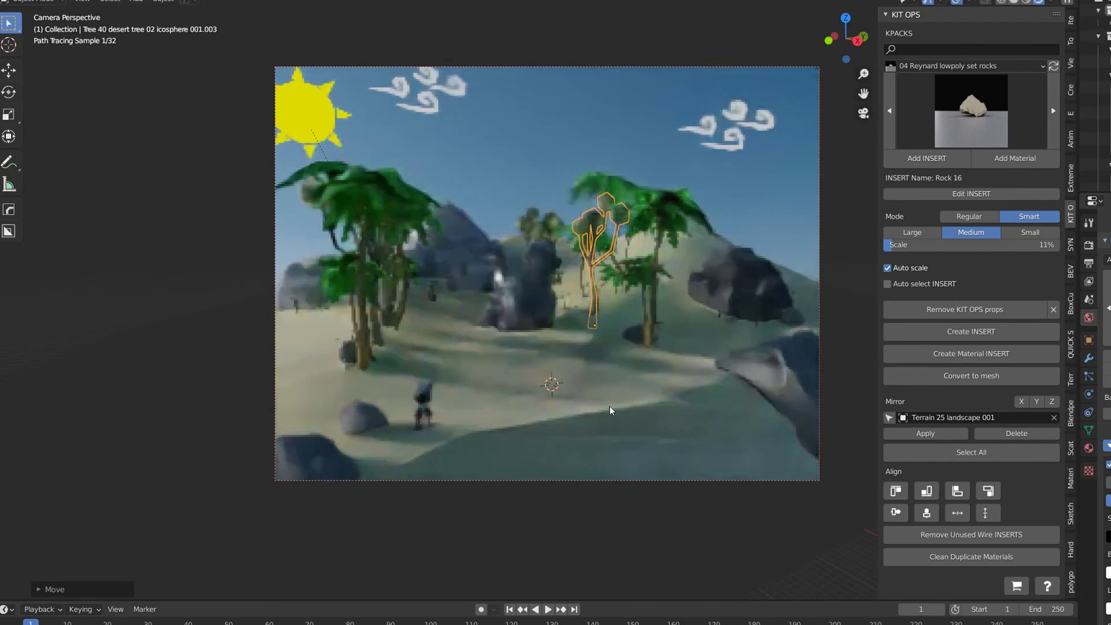
{"action": "left_click", "coordinate": [797, 204]}
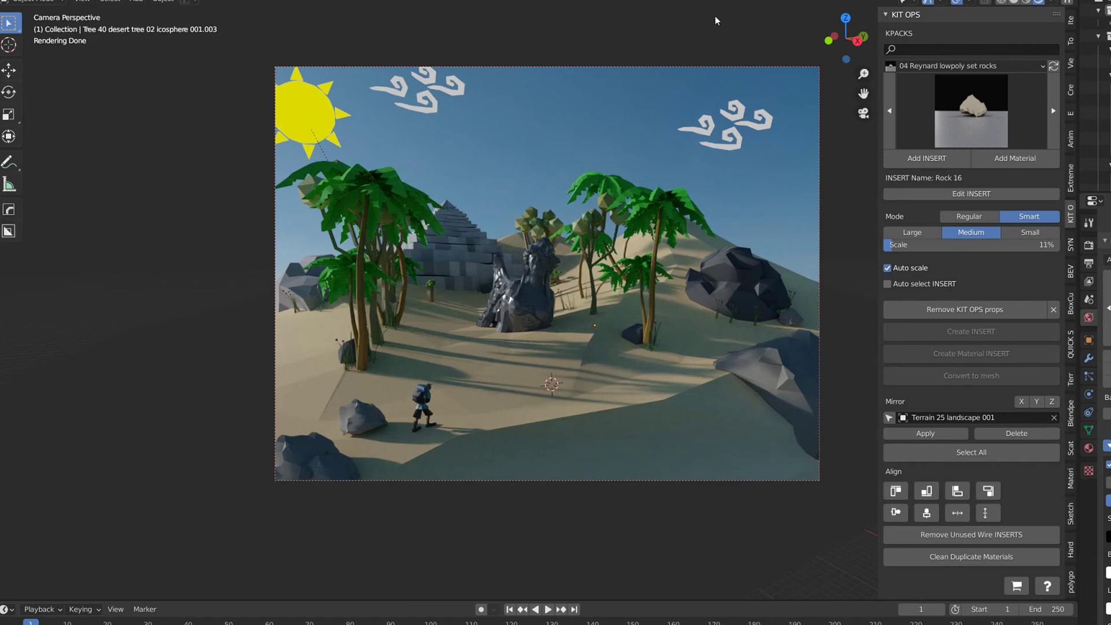
- Switch the viewport to solid shading, render the camera view and bring the whole render frame into view
{"action": "left_click", "coordinate": [1014, 1]}
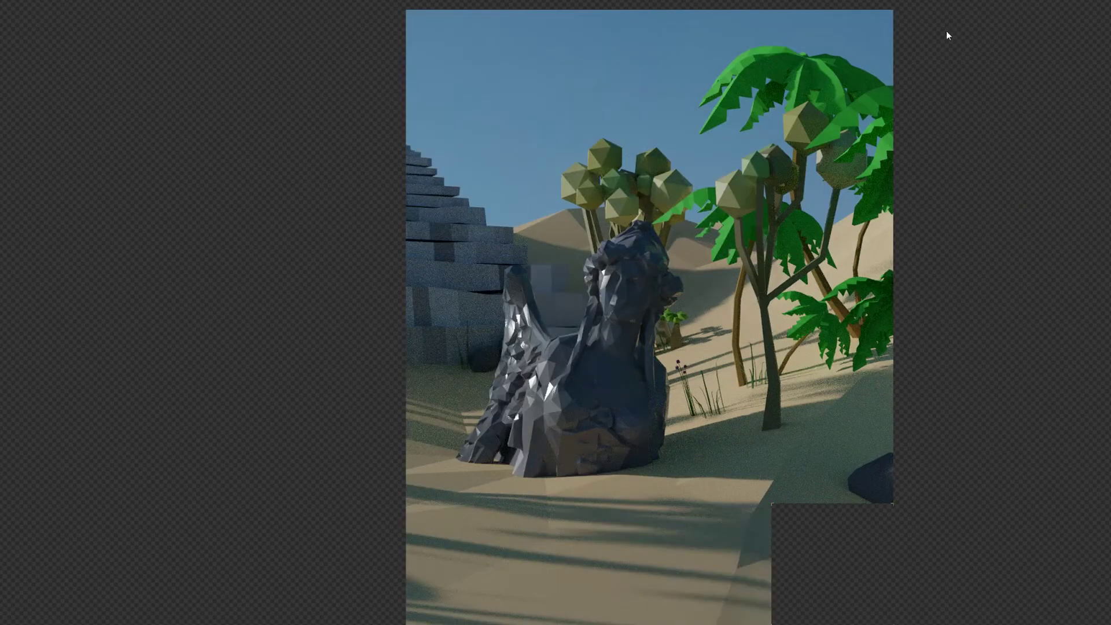
{"action": "scroll", "coordinate": [936, 297], "scroll_direction": "down", "scroll_amount": 1}
{"action": "scroll", "coordinate": [931, 307], "scroll_direction": "down", "scroll_amount": 2}
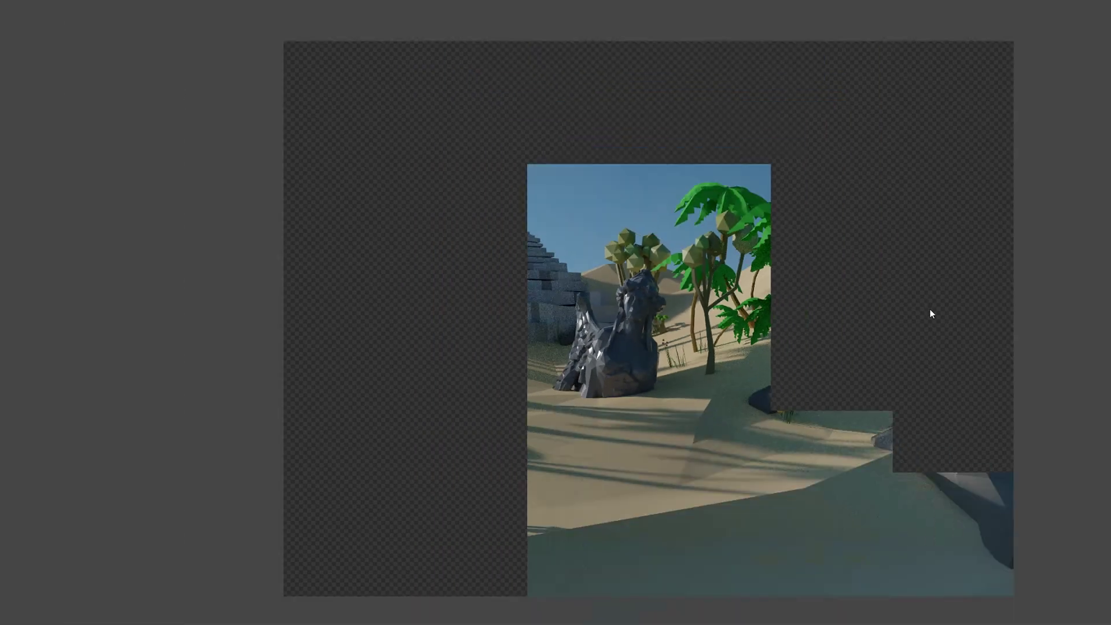
{"action": "scroll", "coordinate": [930, 310], "scroll_direction": "down", "scroll_amount": 2}
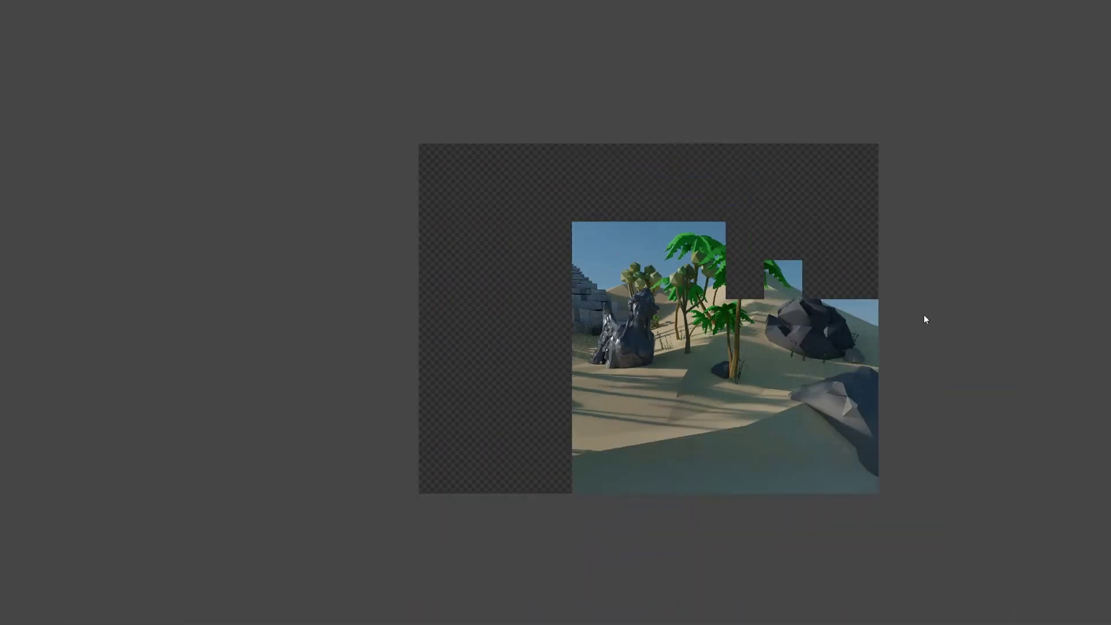